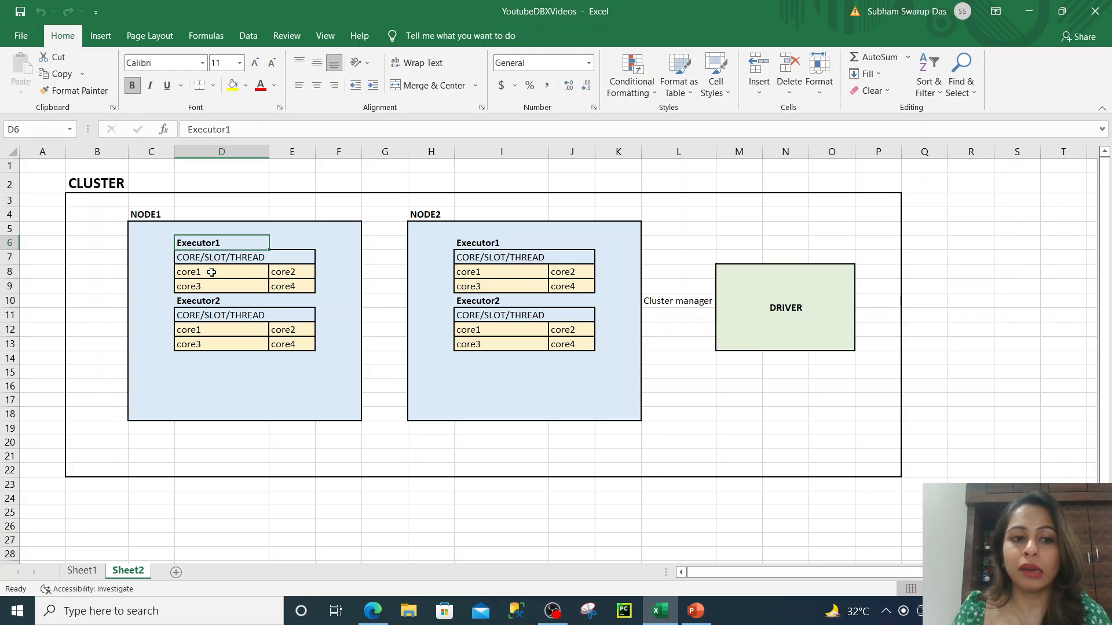
Point out core1 of NODE1's Executor1 and the DRIVER block in the cluster diagram
{"action": "left_click", "coordinate": [212, 272]}
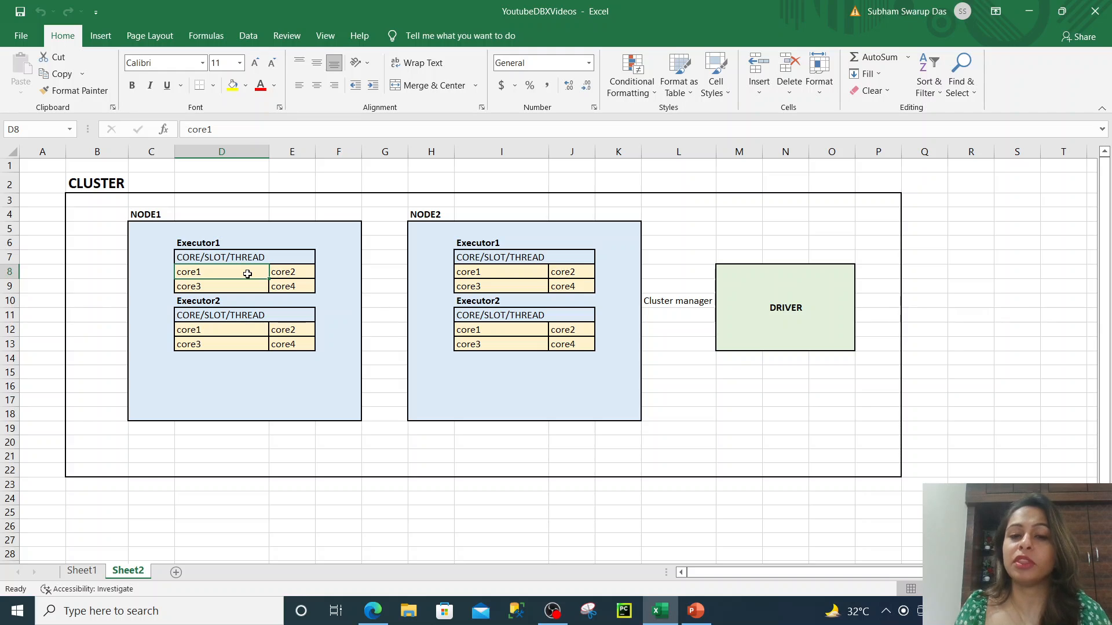
{"action": "left_click", "coordinate": [788, 319]}
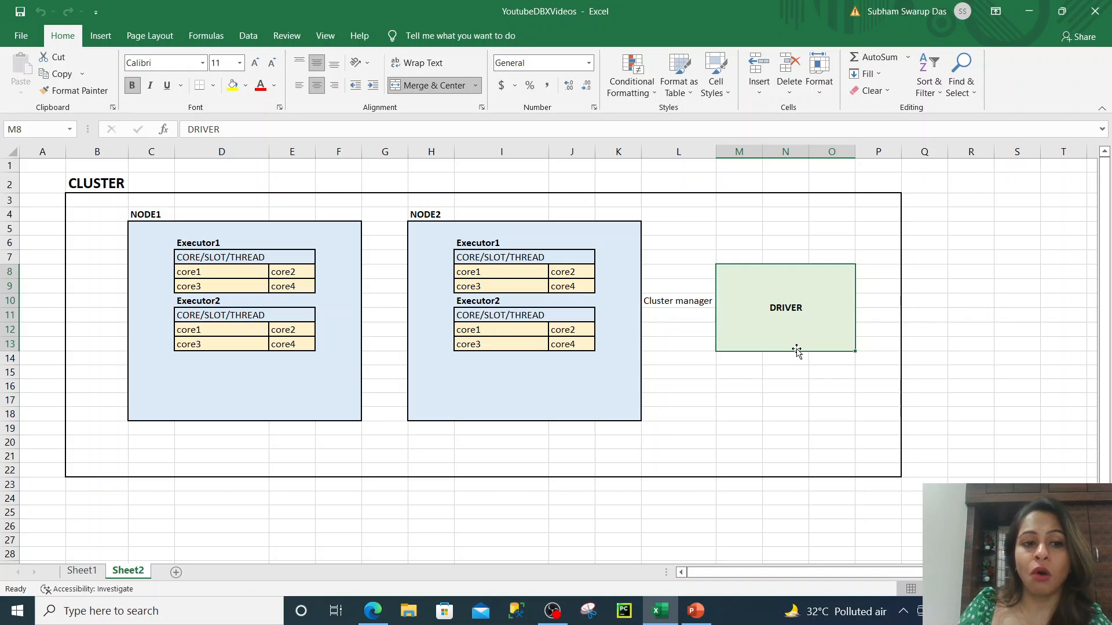
Switch to Databricks in the Edge browser and open the workspace's Compute page
{"action": "left_click", "coordinate": [373, 611]}
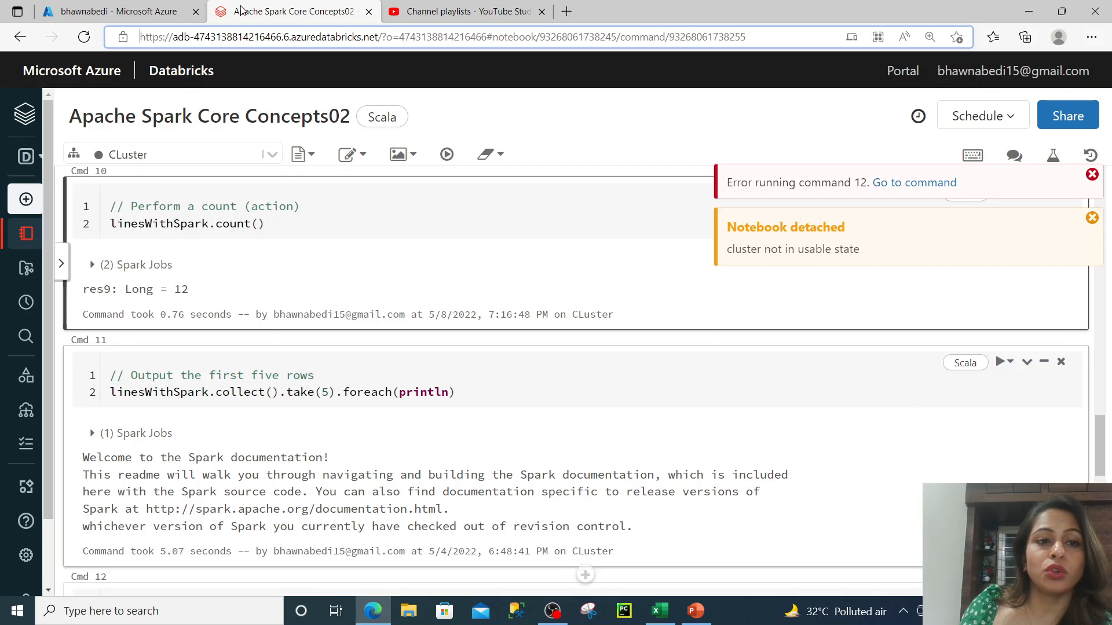
{"action": "mouse_move", "coordinate": [35, 463]}
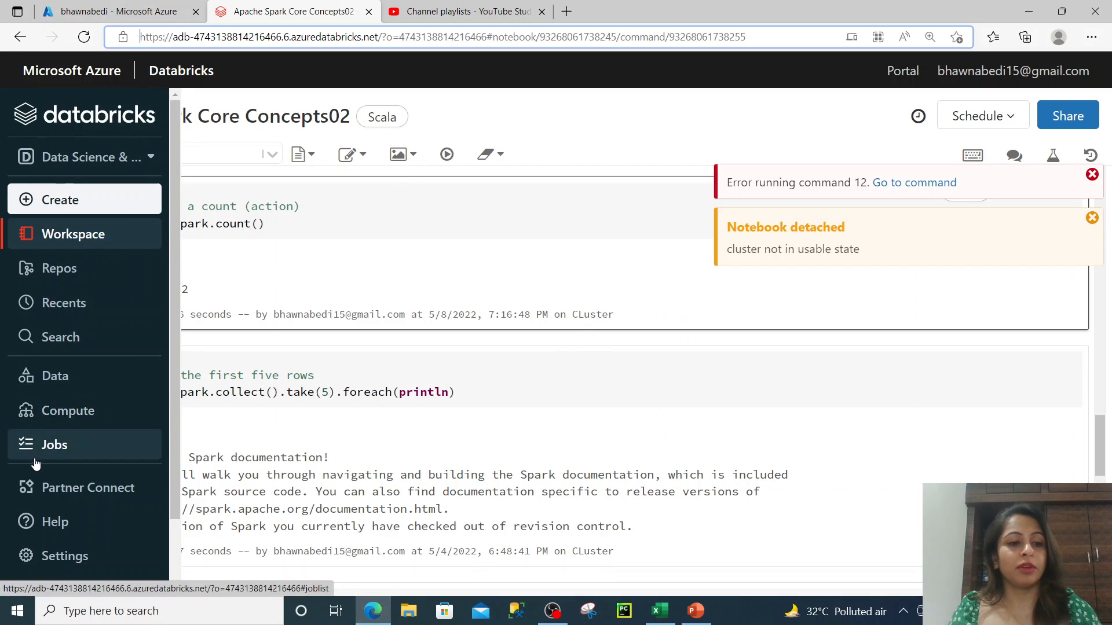
{"action": "left_click", "coordinate": [46, 415]}
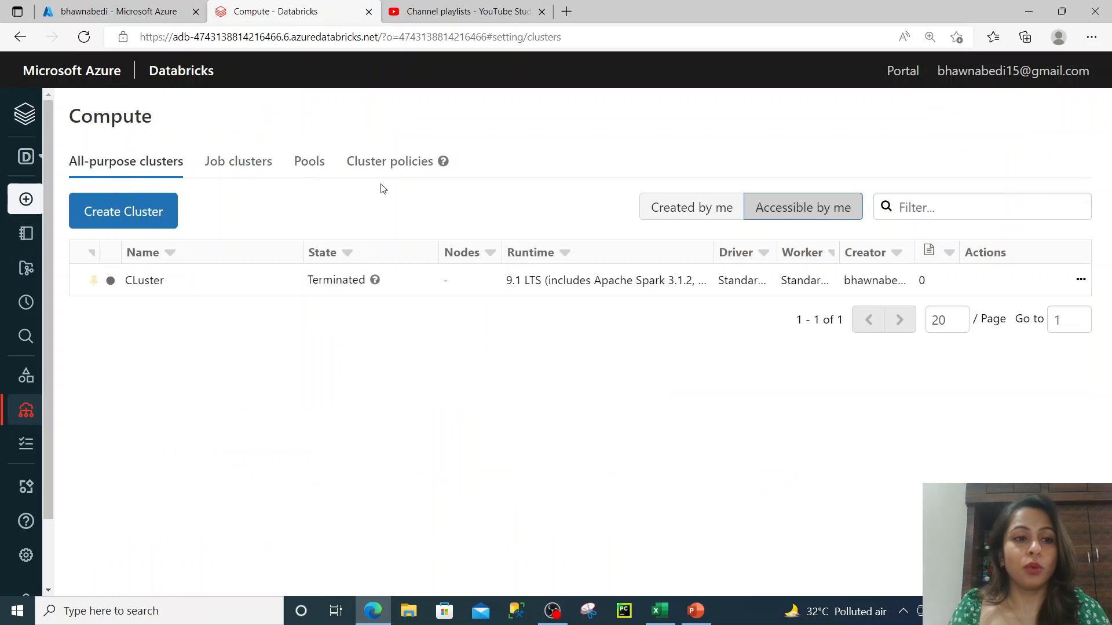
Highlight the Compute heading and the All-purpose clusters label to point out the cluster types
{"action": "left_click_drag", "start_coordinate": [73, 110], "coordinate": [181, 125]}
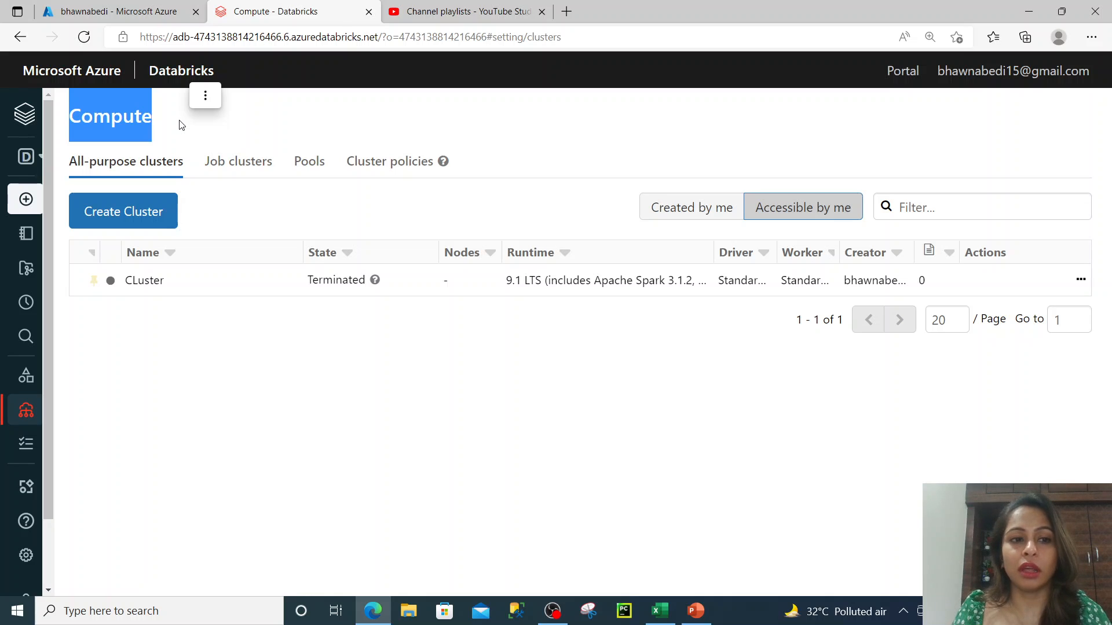
{"action": "left_click", "coordinate": [221, 204]}
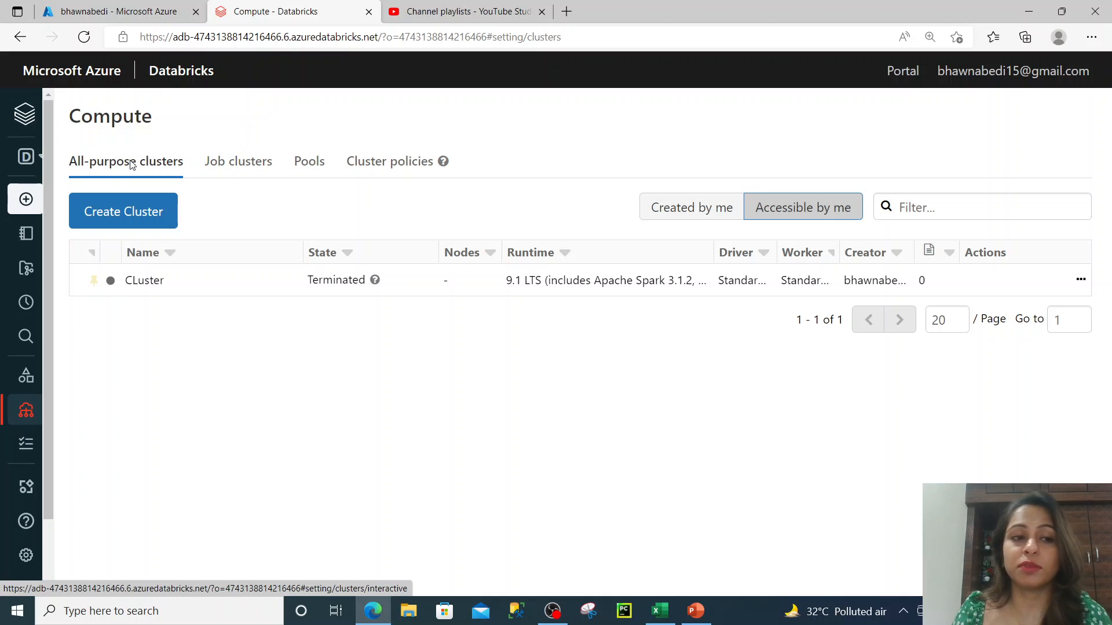
{"action": "left_click_drag", "start_coordinate": [68, 163], "coordinate": [262, 164]}
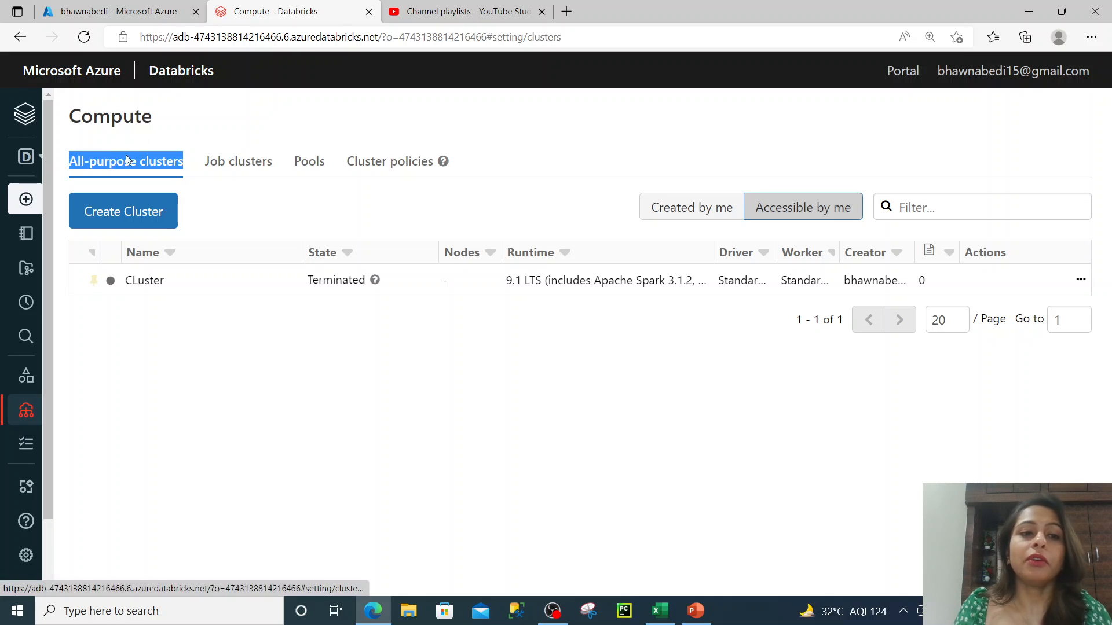
{"action": "left_click_drag", "start_coordinate": [216, 168], "coordinate": [283, 167]}
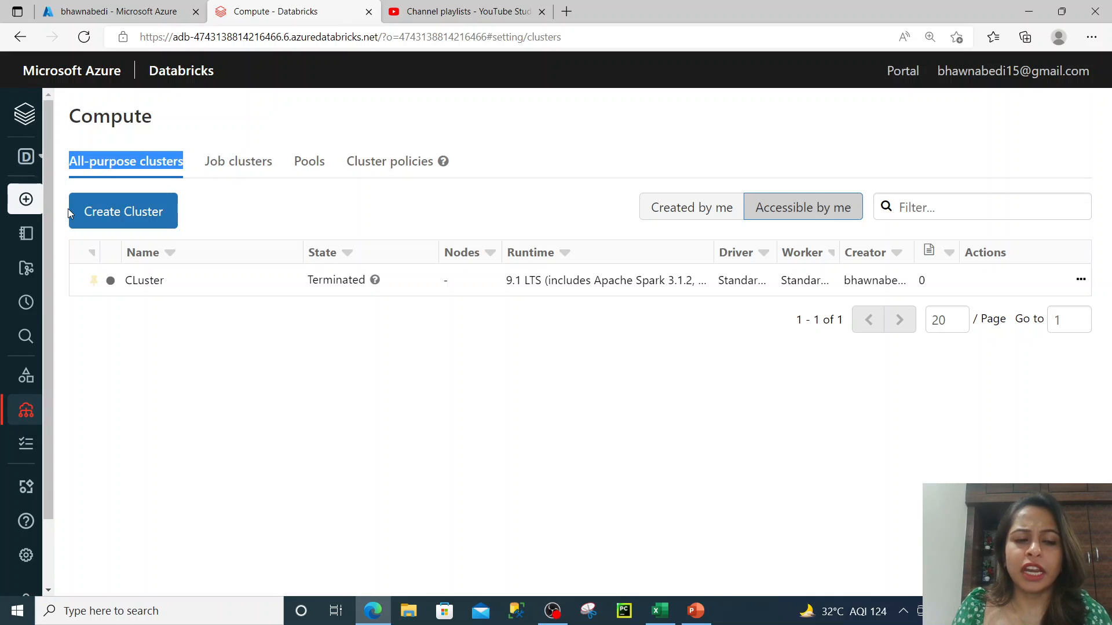
Start creating a new all-purpose cluster and name it youtube
{"action": "left_click", "coordinate": [100, 212]}
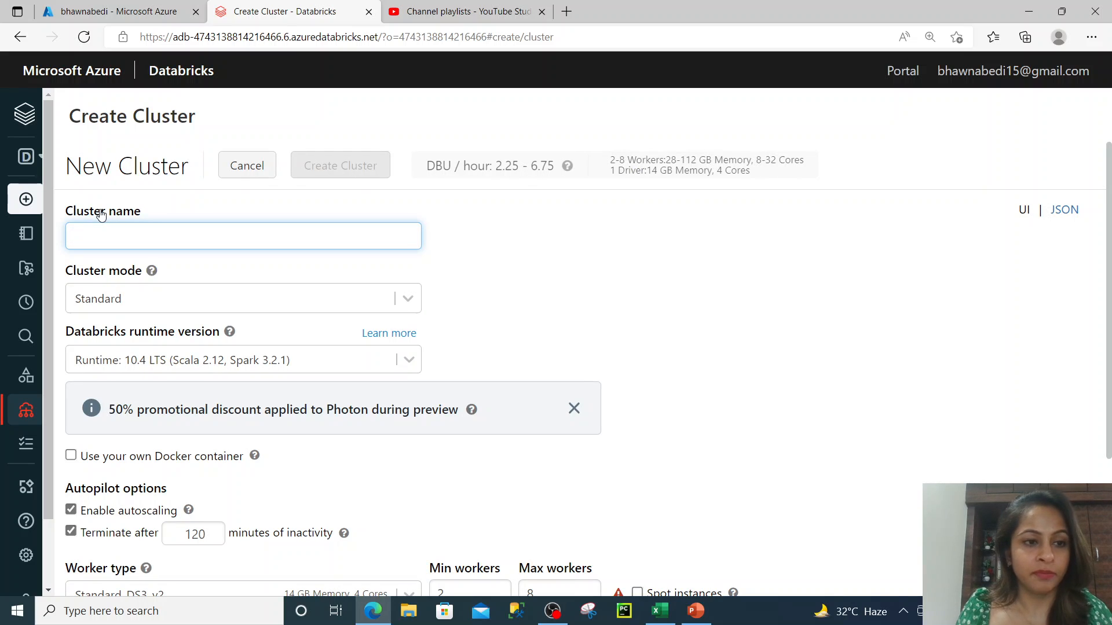
{"action": "type", "text": "youtube"}
{"action": "scroll", "coordinate": [622, 286], "scroll_direction": "down", "scroll_amount": 1}
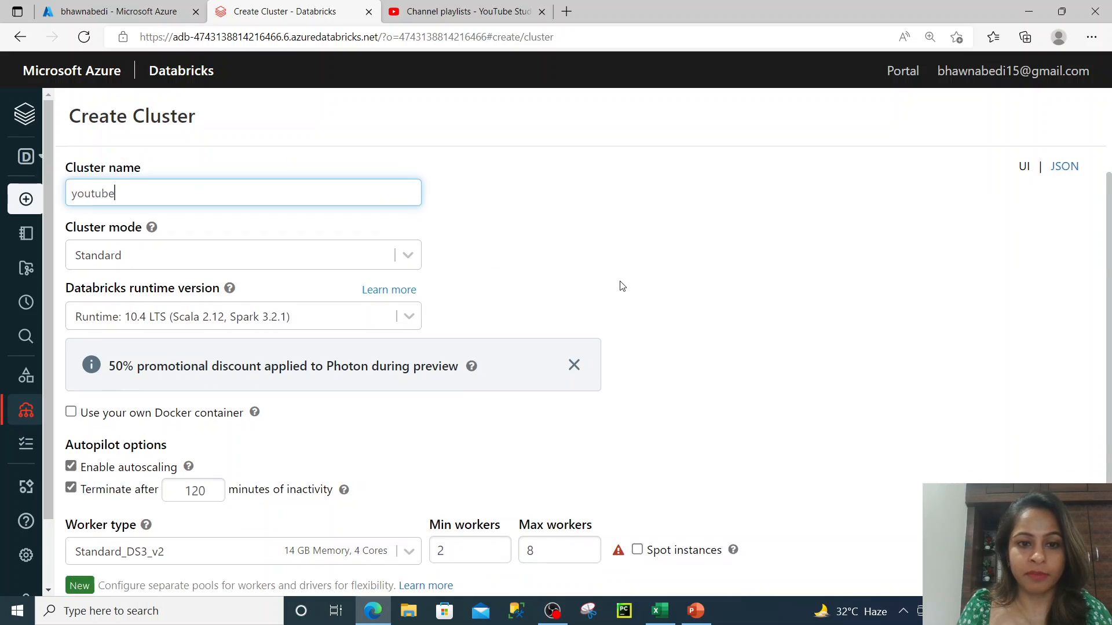
{"action": "mouse_move", "coordinate": [148, 209]}
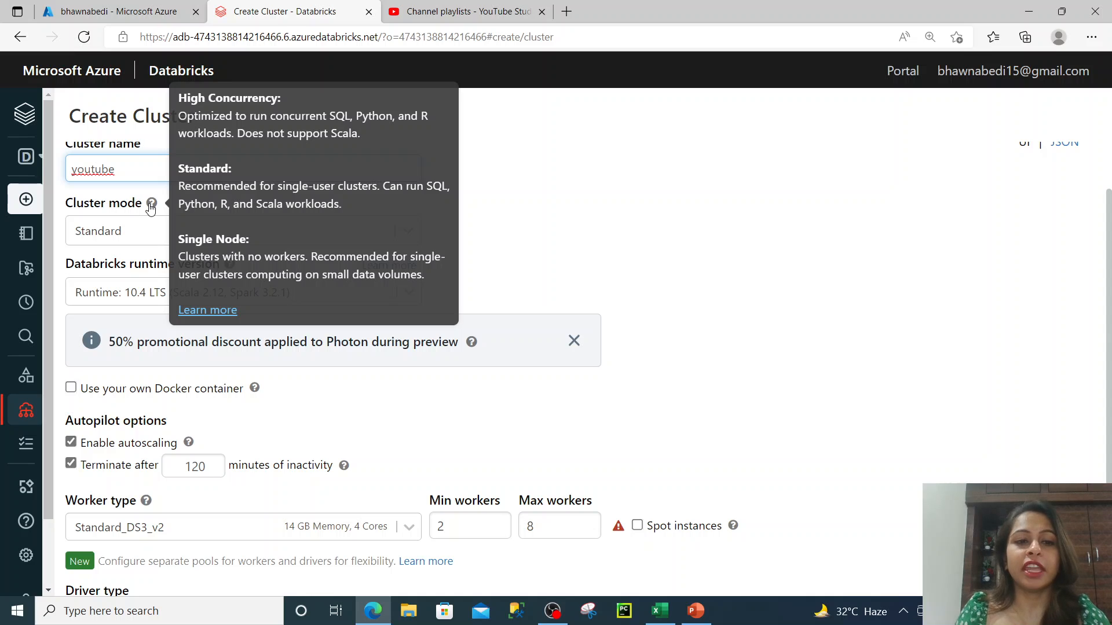
Switch to the Excel cluster diagram, point out NODE1 and NODE2, and return to the cluster form in the browser
{"action": "left_click", "coordinate": [660, 611]}
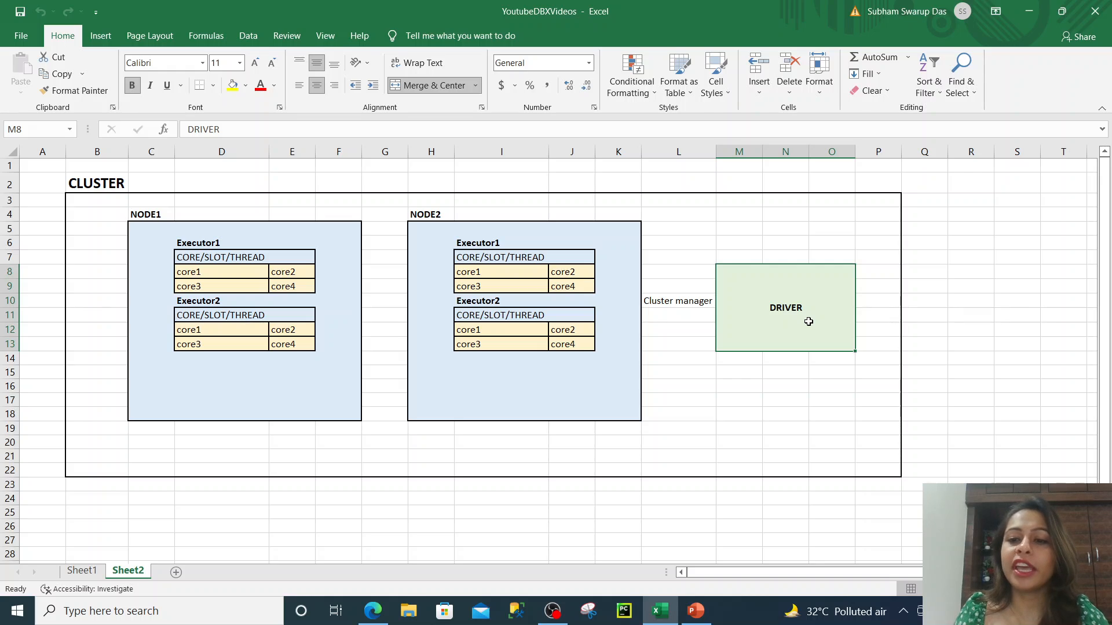
{"action": "left_click", "coordinate": [178, 214]}
{"action": "left_click", "coordinate": [440, 217]}
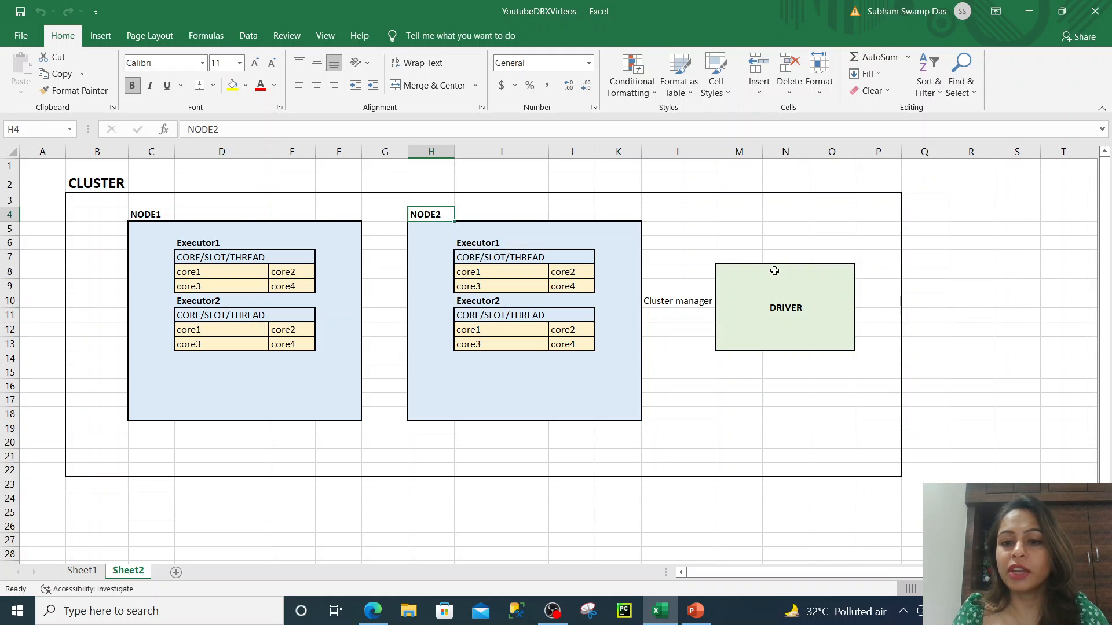
{"action": "left_click", "coordinate": [1029, 11]}
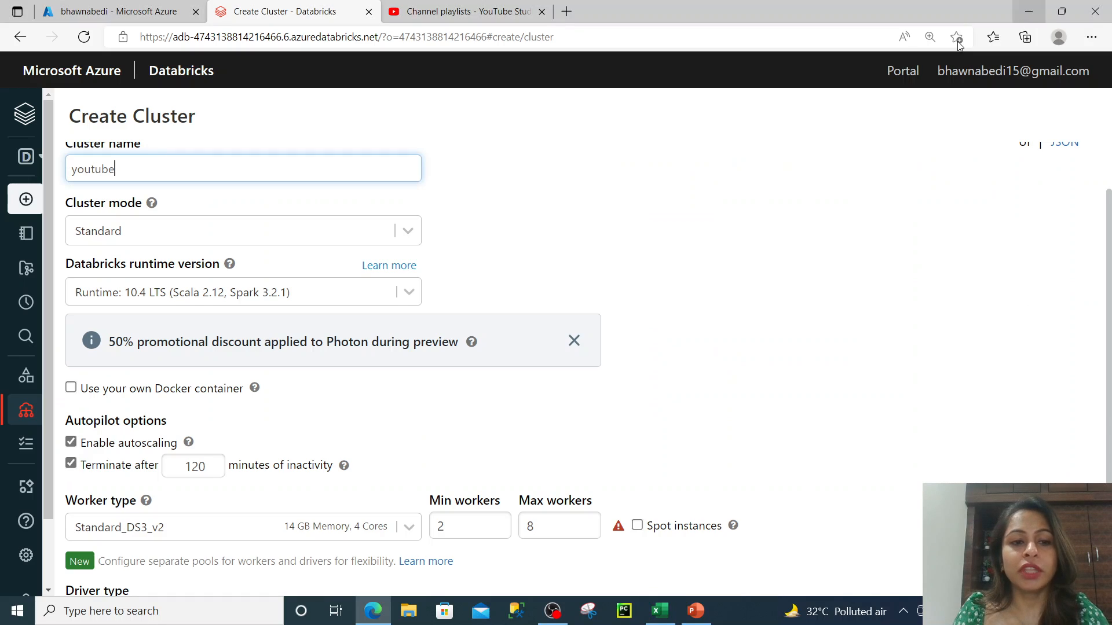
Review the available cluster modes and close the list with Standard kept
{"action": "left_click", "coordinate": [408, 239]}
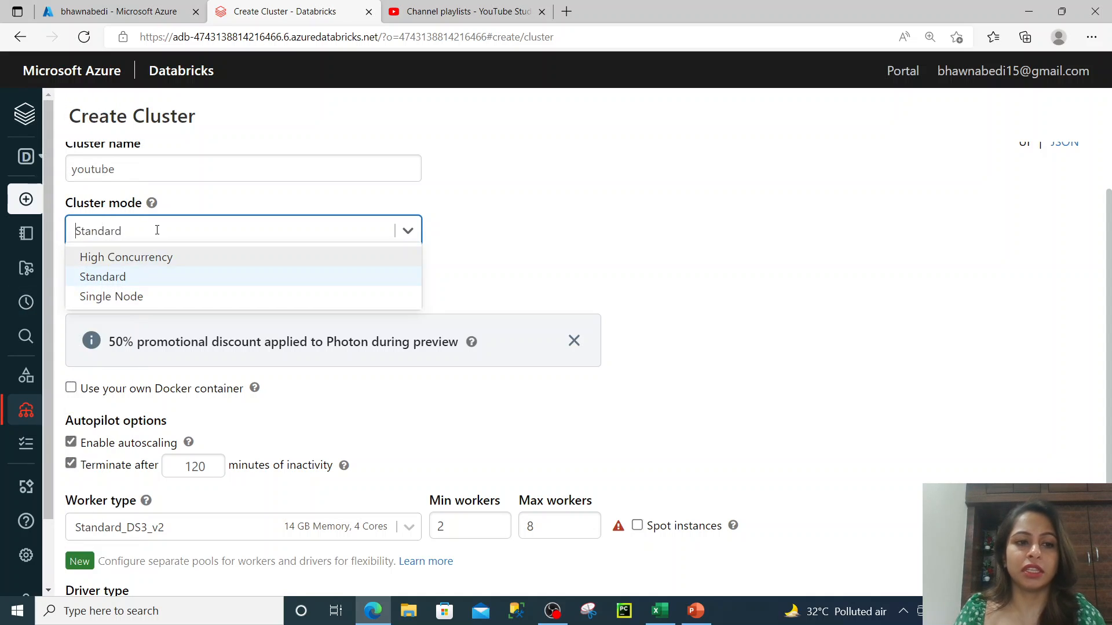
{"action": "mouse_move", "coordinate": [155, 211]}
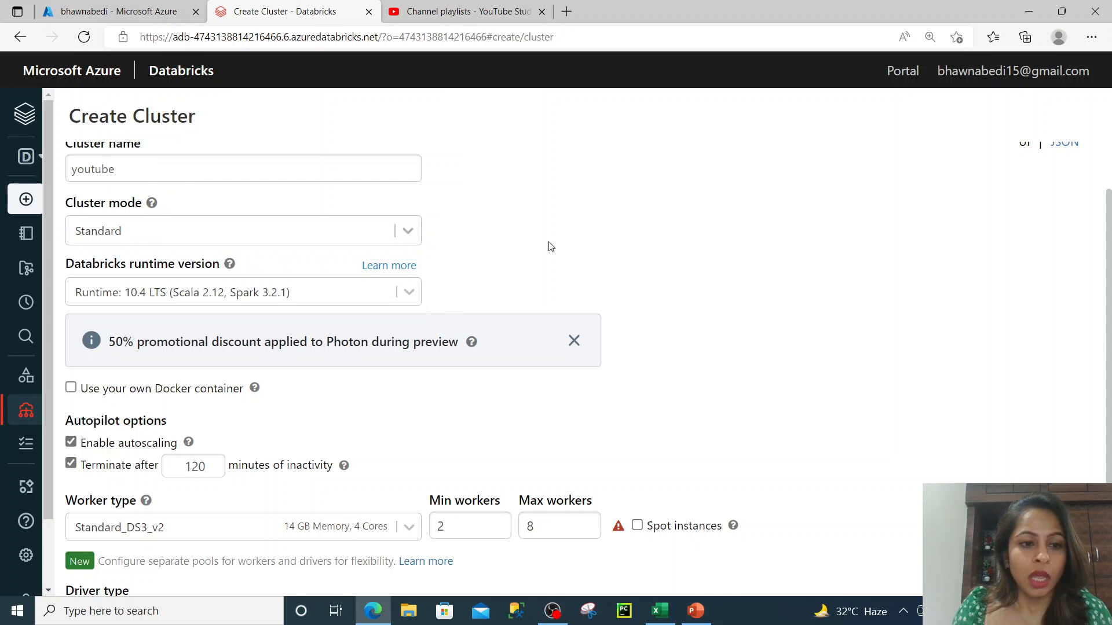
{"action": "left_click", "coordinate": [550, 247]}
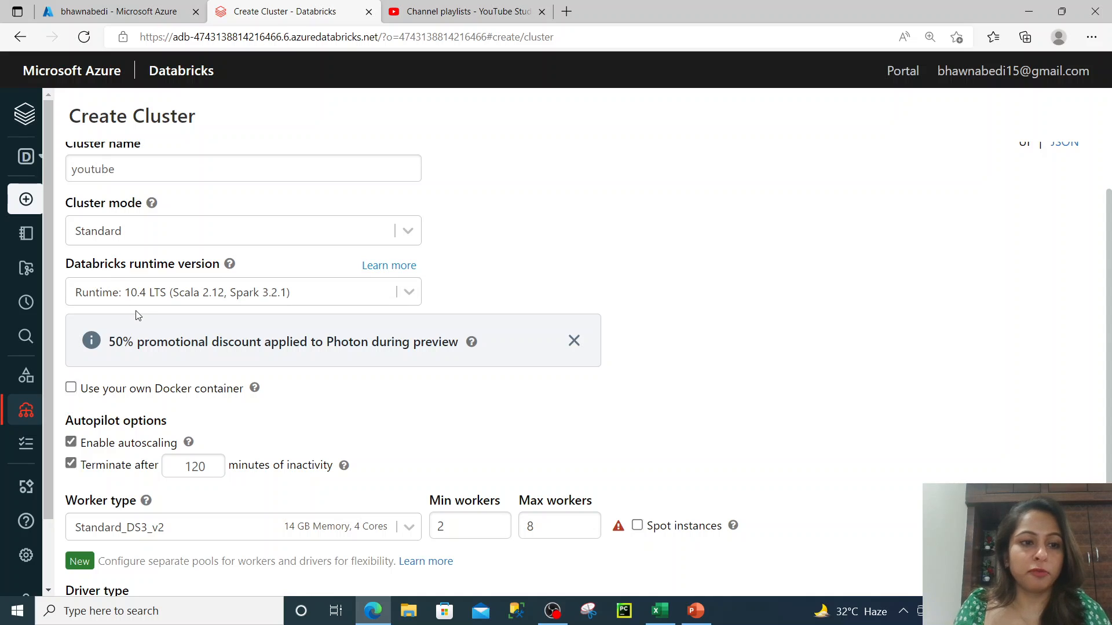
Examine the list of standard Databricks runtime versions with their Scala and Spark versions
{"action": "left_click_drag", "start_coordinate": [81, 267], "coordinate": [221, 268]}
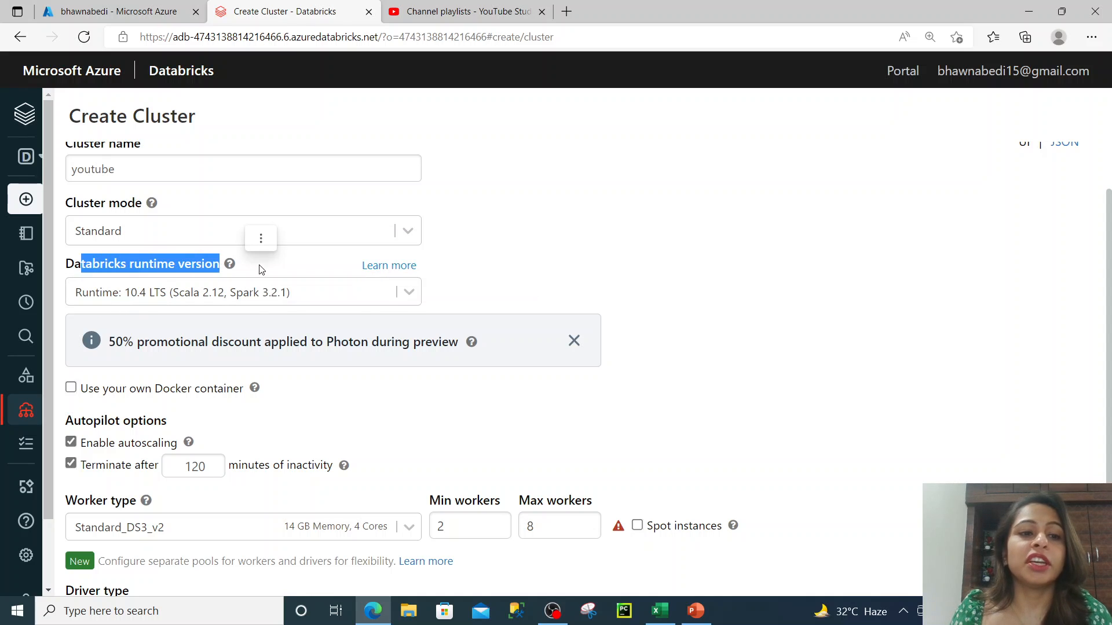
{"action": "left_click", "coordinate": [230, 269]}
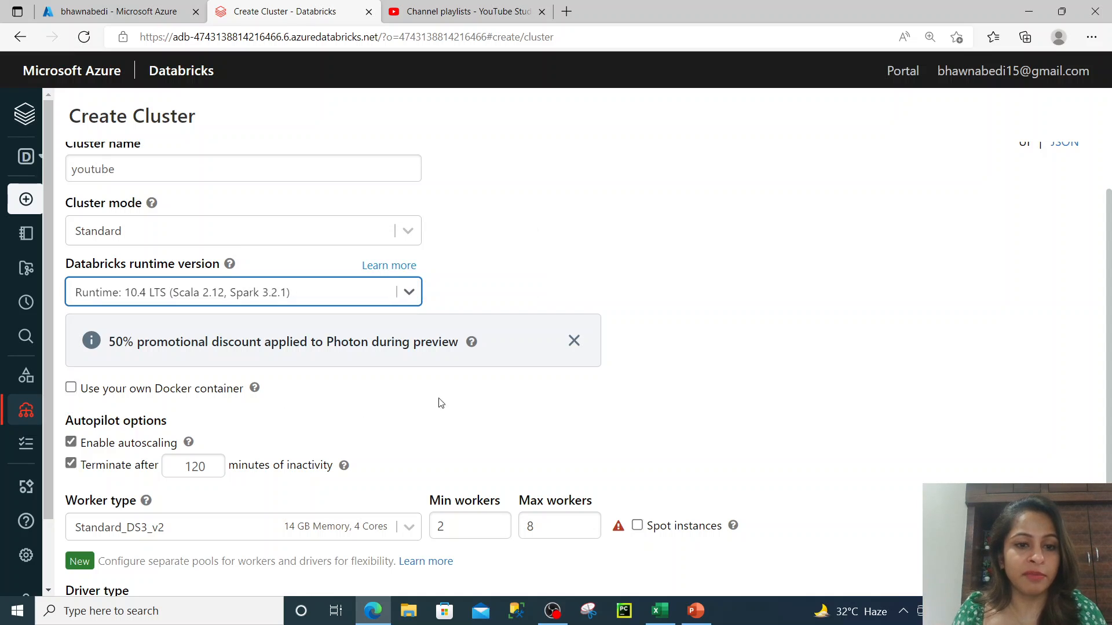
{"action": "left_click", "coordinate": [416, 296]}
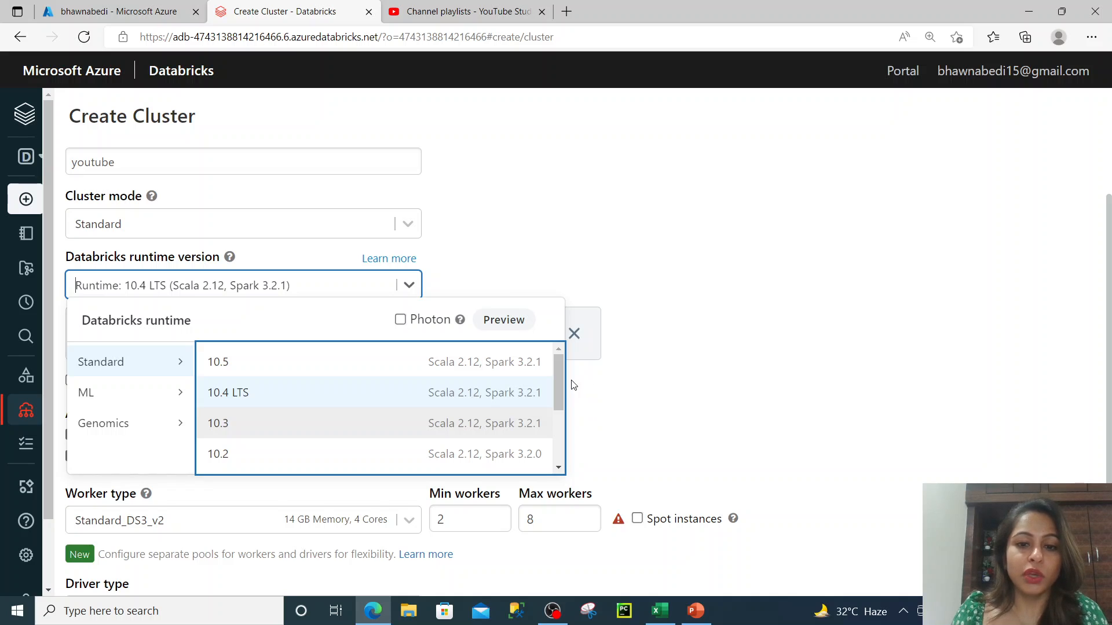
{"action": "left_click_drag", "start_coordinate": [558, 387], "coordinate": [559, 453]}
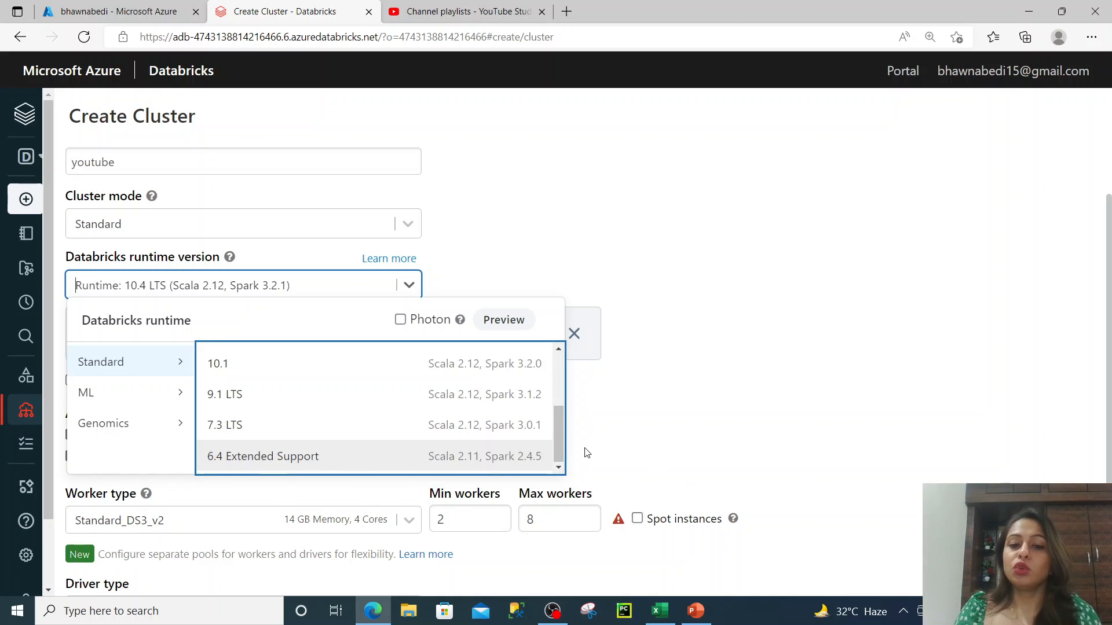
{"action": "left_click_drag", "start_coordinate": [559, 432], "coordinate": [578, 370]}
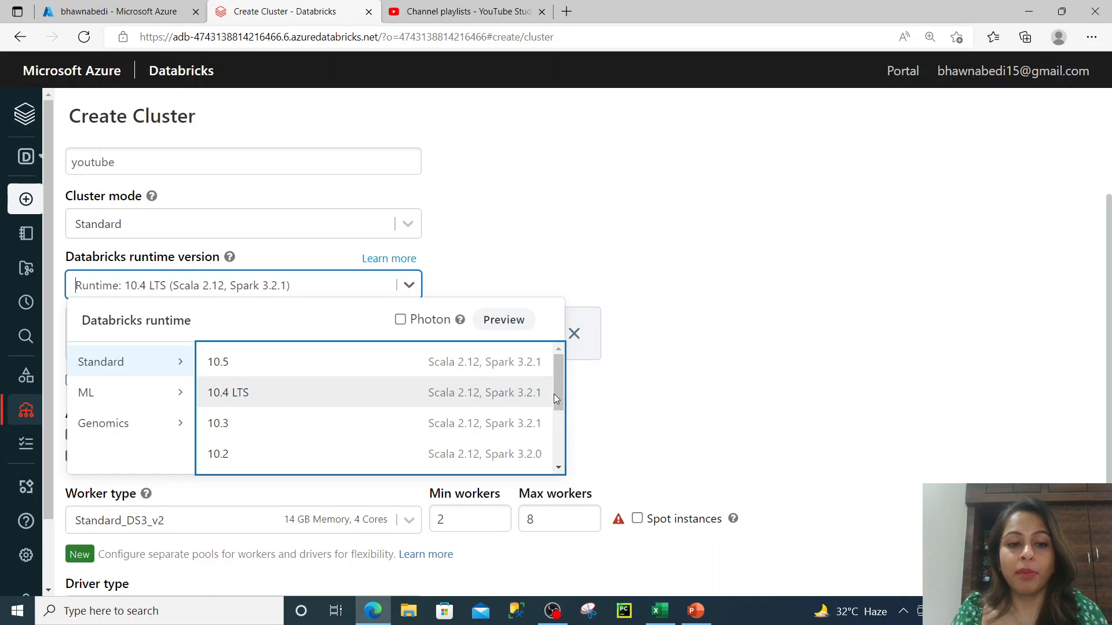
{"action": "scroll", "coordinate": [559, 447], "scroll_direction": "down", "scroll_amount": 1}
{"action": "scroll", "coordinate": [558, 447], "scroll_direction": "down", "scroll_amount": 2}
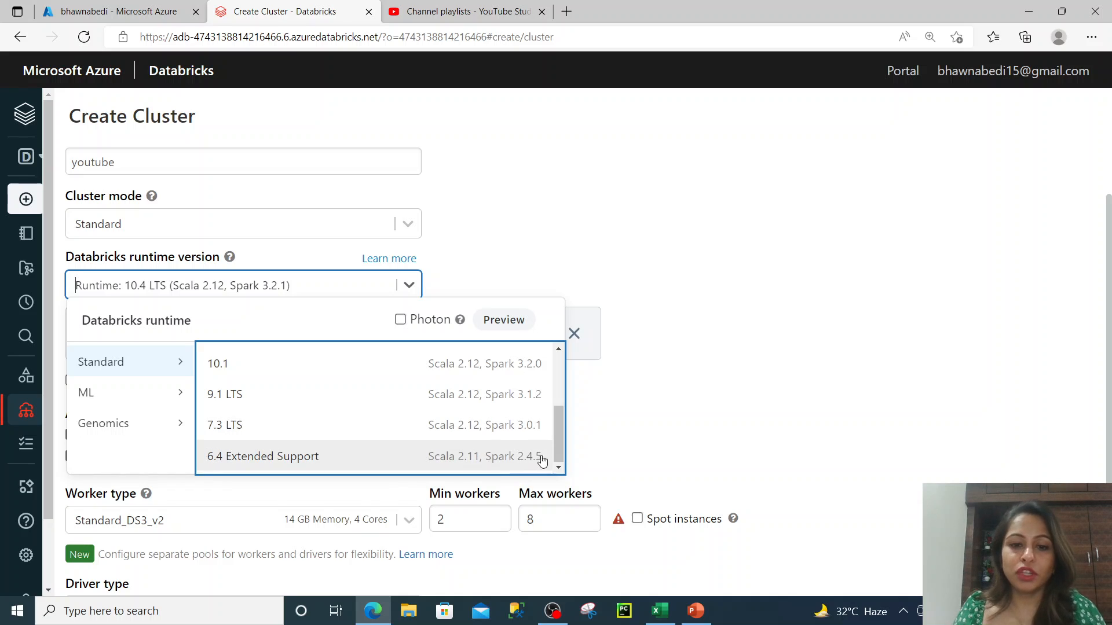
{"action": "left_click_drag", "start_coordinate": [559, 436], "coordinate": [558, 361]}
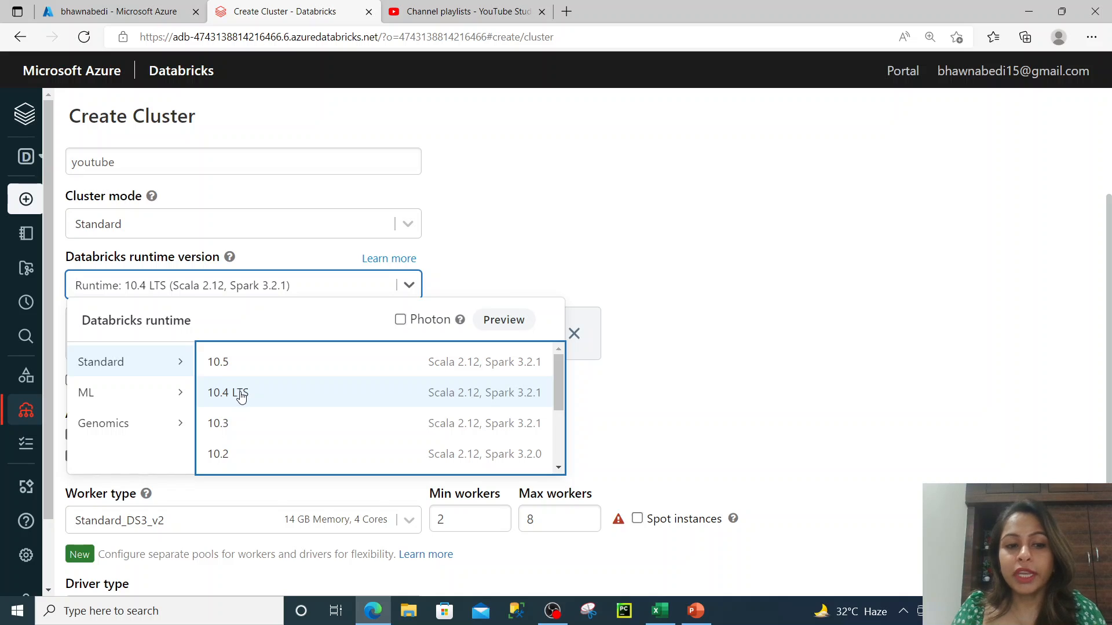
Choose the standard 10.4 LTS Databricks runtime (Scala 2.12, Spark 3.2.1) without Photon
{"action": "left_click", "coordinate": [243, 397]}
{"action": "left_click", "coordinate": [347, 280]}
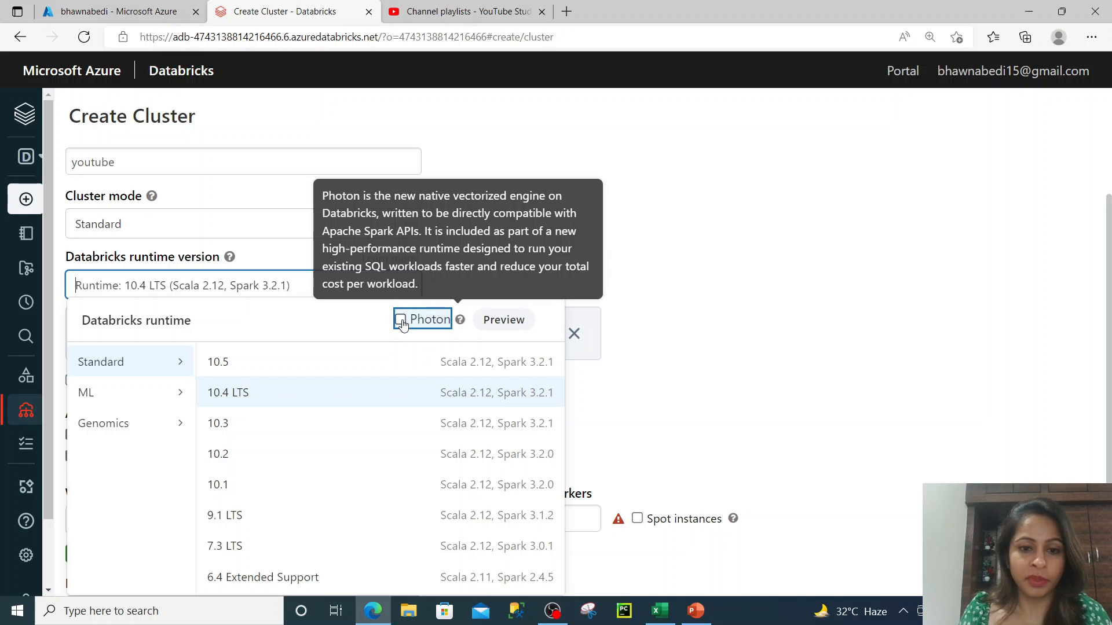
{"action": "left_click", "coordinate": [265, 392]}
Check the explanations of the autoscaling and inactivity termination options for the cluster
{"action": "scroll", "coordinate": [250, 395], "scroll_direction": "down", "scroll_amount": 2}
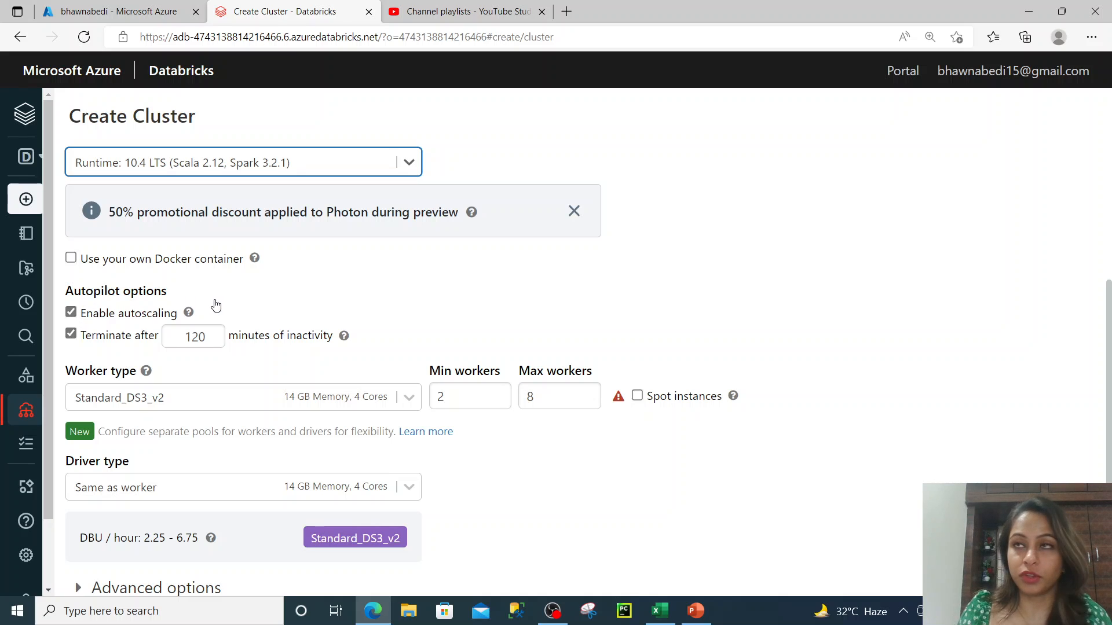
{"action": "mouse_move", "coordinate": [188, 313]}
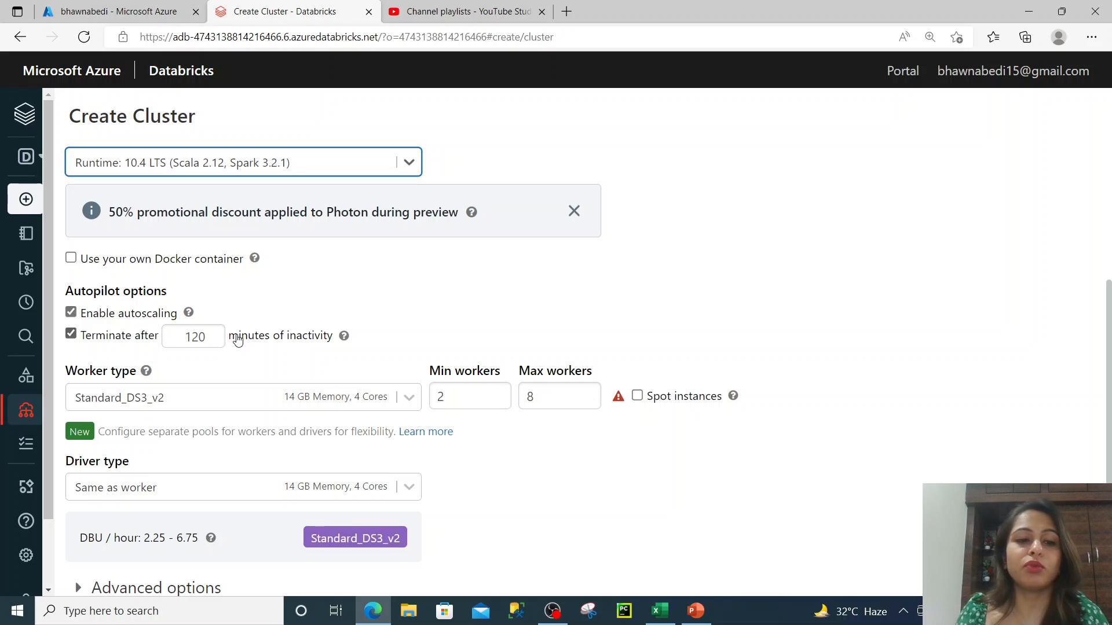
{"action": "mouse_move", "coordinate": [344, 342]}
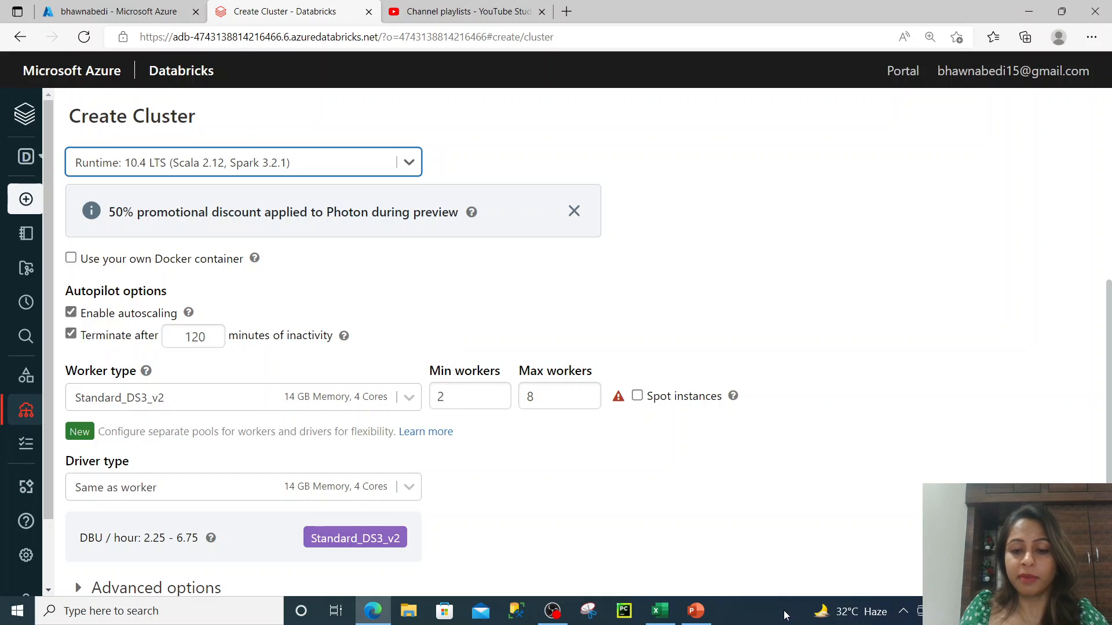
Switch to the Excel diagram, point out the DRIVER and both nodes' Executor1, and return to the cluster form
{"action": "left_click", "coordinate": [661, 611]}
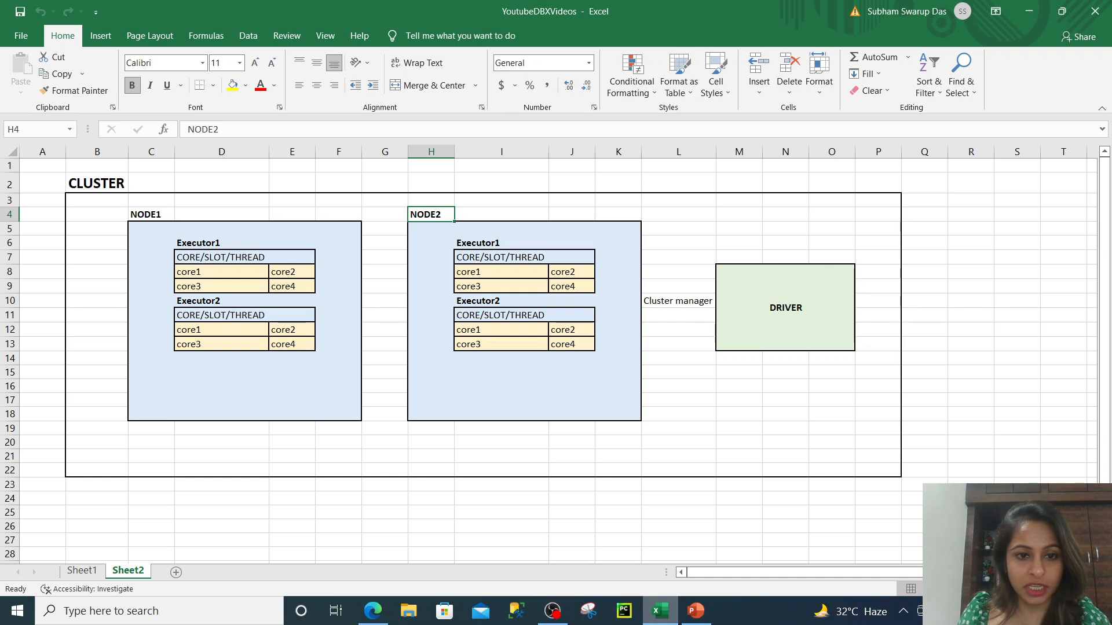
{"action": "left_click", "coordinate": [764, 296]}
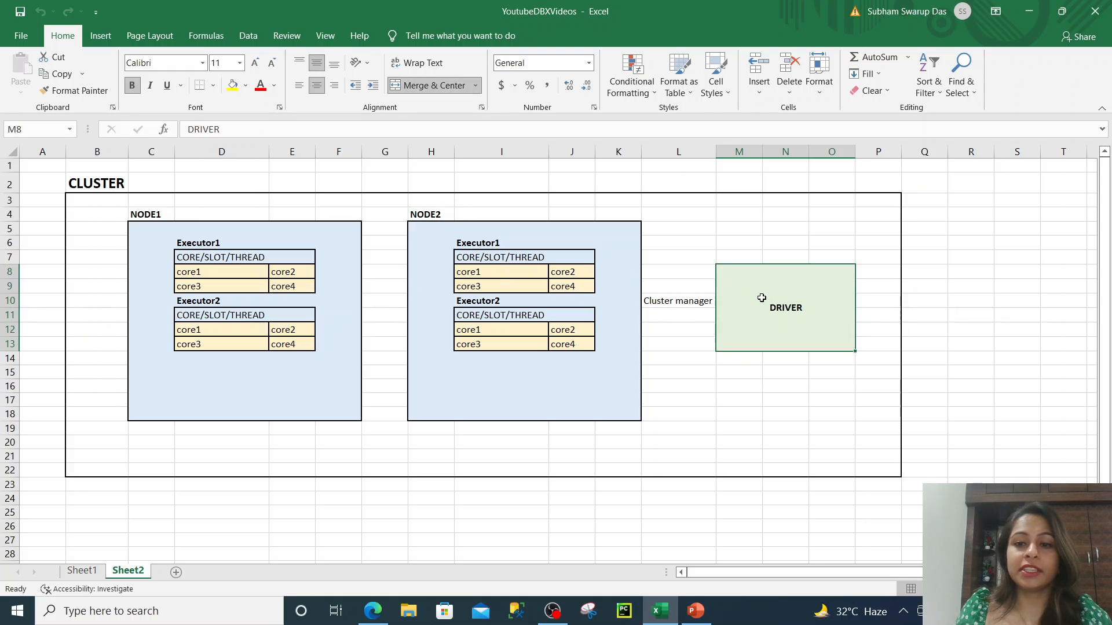
{"action": "left_click", "coordinate": [466, 246]}
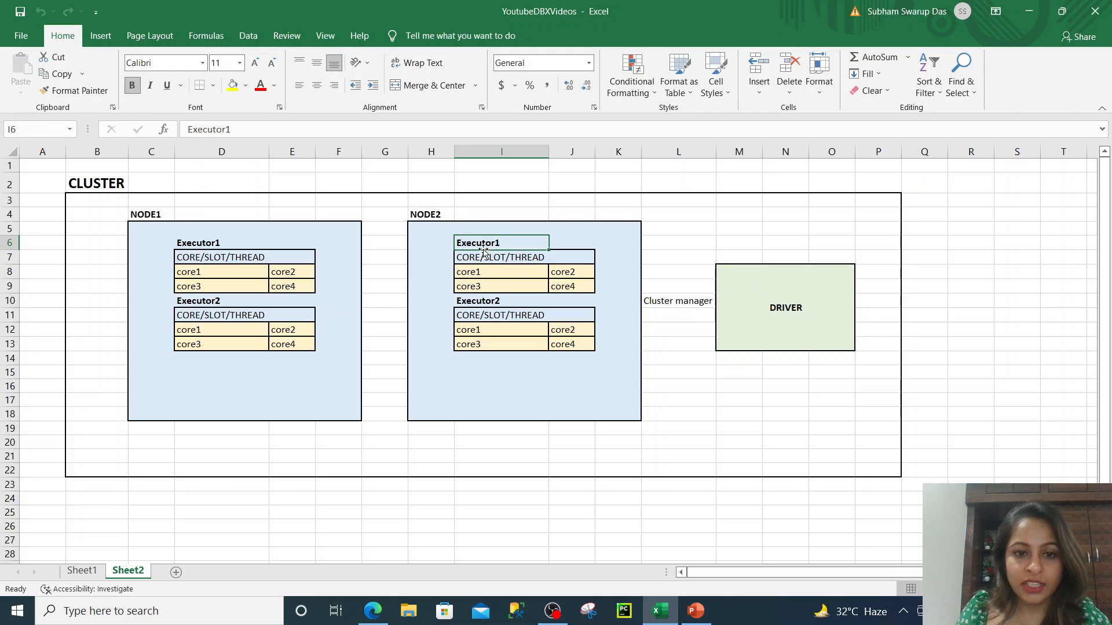
{"action": "left_click", "coordinate": [206, 251]}
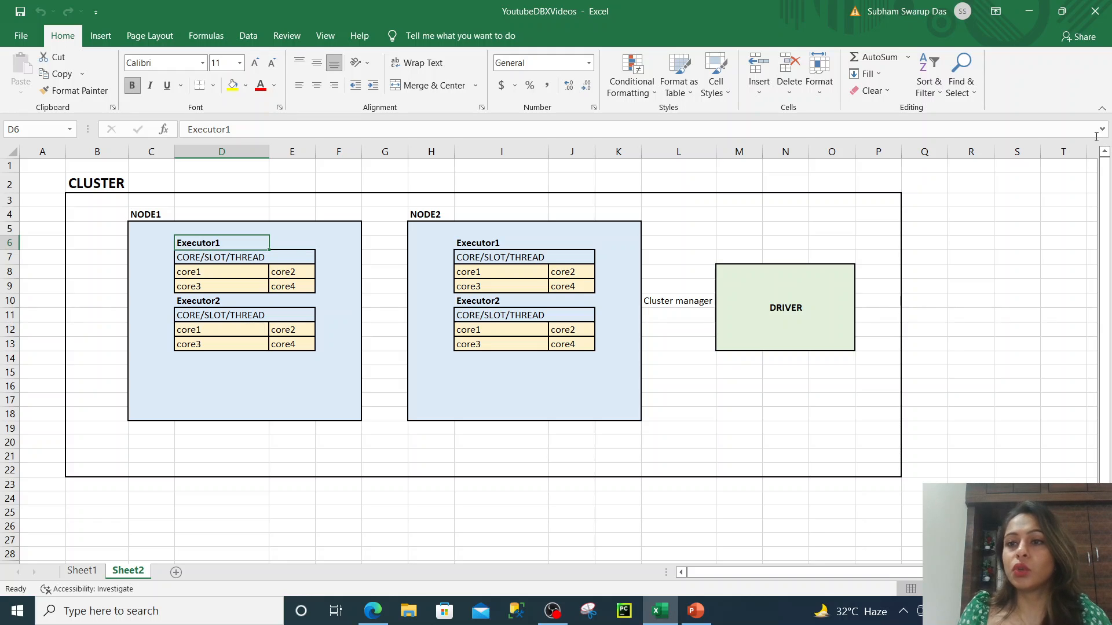
{"action": "left_click", "coordinate": [140, 243]}
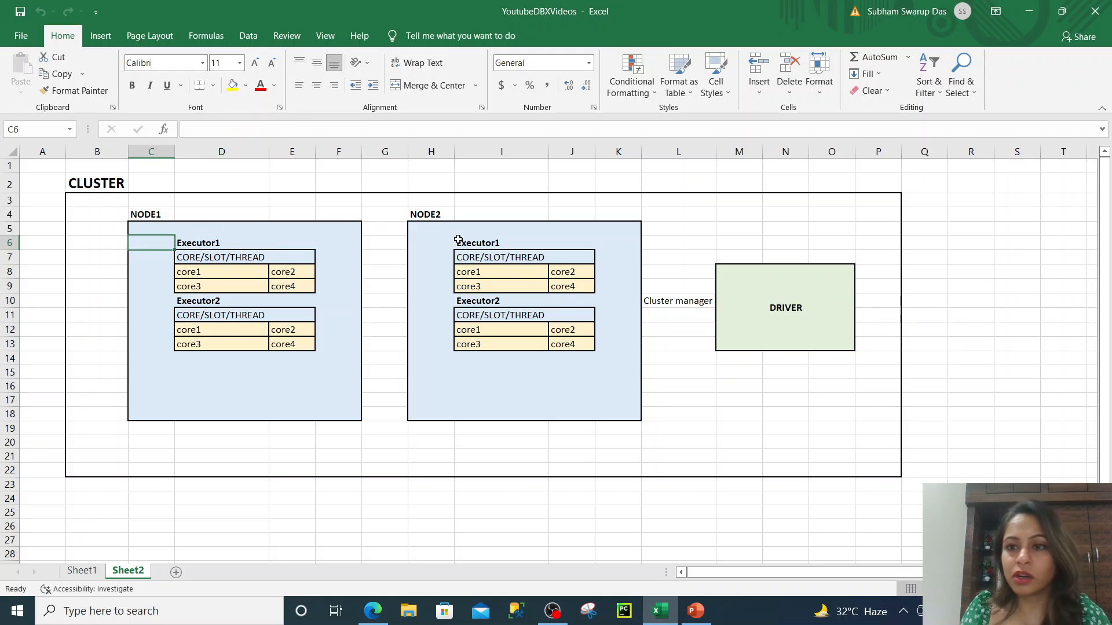
{"action": "left_click", "coordinate": [1029, 12]}
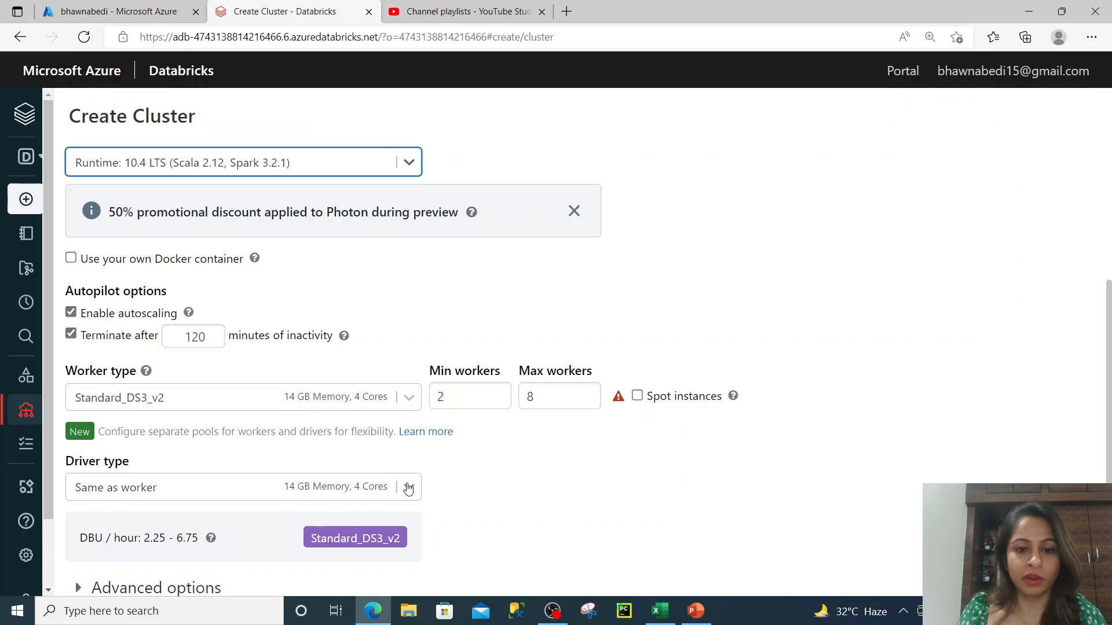
Point out the minimum and maximum worker settings, disable autoscaling, and highlight the fixed worker count
{"action": "left_click_drag", "start_coordinate": [430, 370], "coordinate": [561, 375]}
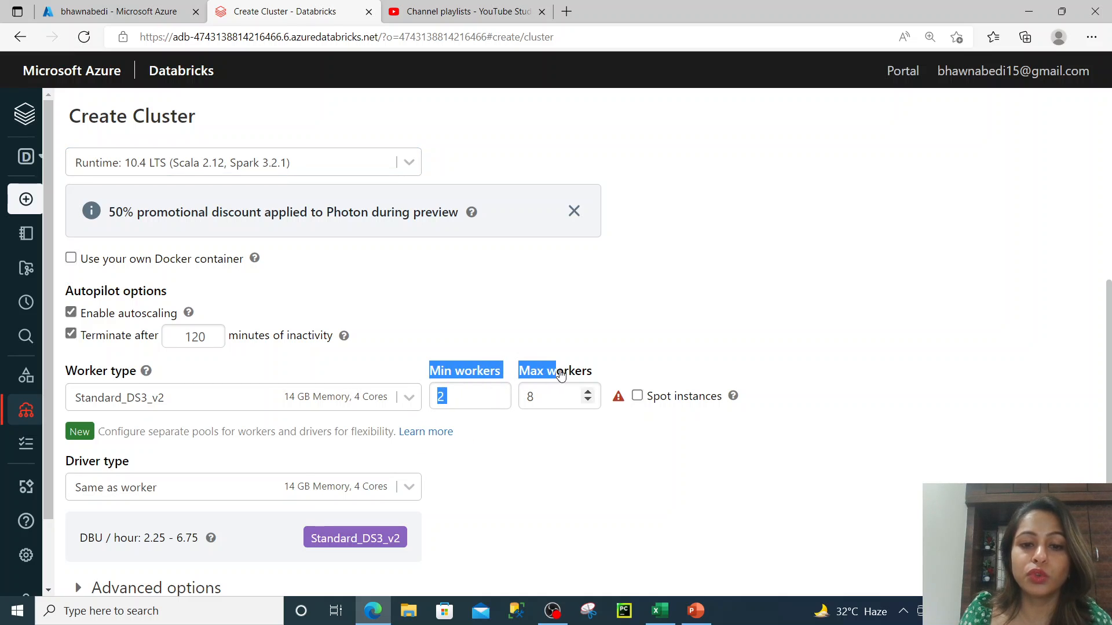
{"action": "left_click", "coordinate": [70, 313]}
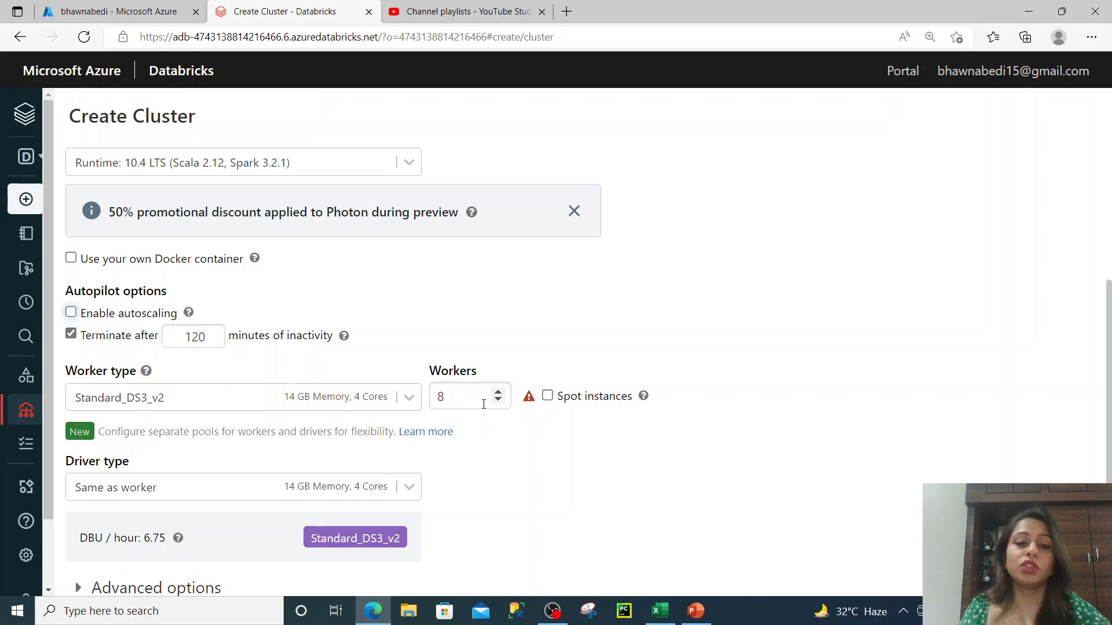
{"action": "left_click_drag", "start_coordinate": [445, 397], "coordinate": [417, 403]}
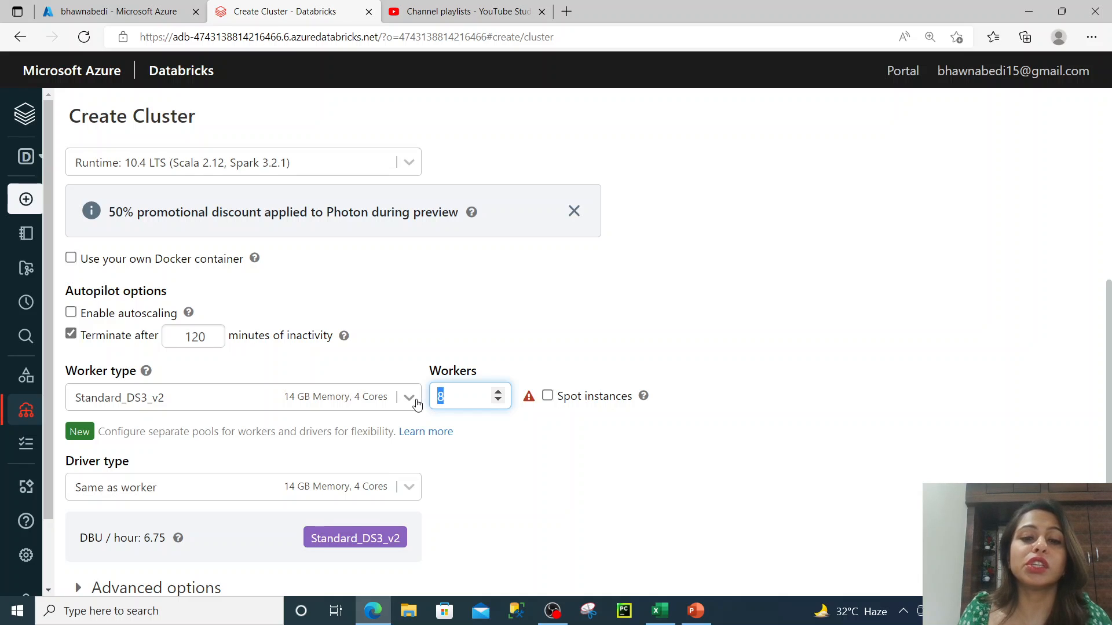
Switch to the Excel cluster diagram and clear the Executor2 label, heading and core entries inside NODE1
{"action": "left_click", "coordinate": [658, 613]}
{"action": "left_click", "coordinate": [213, 244]}
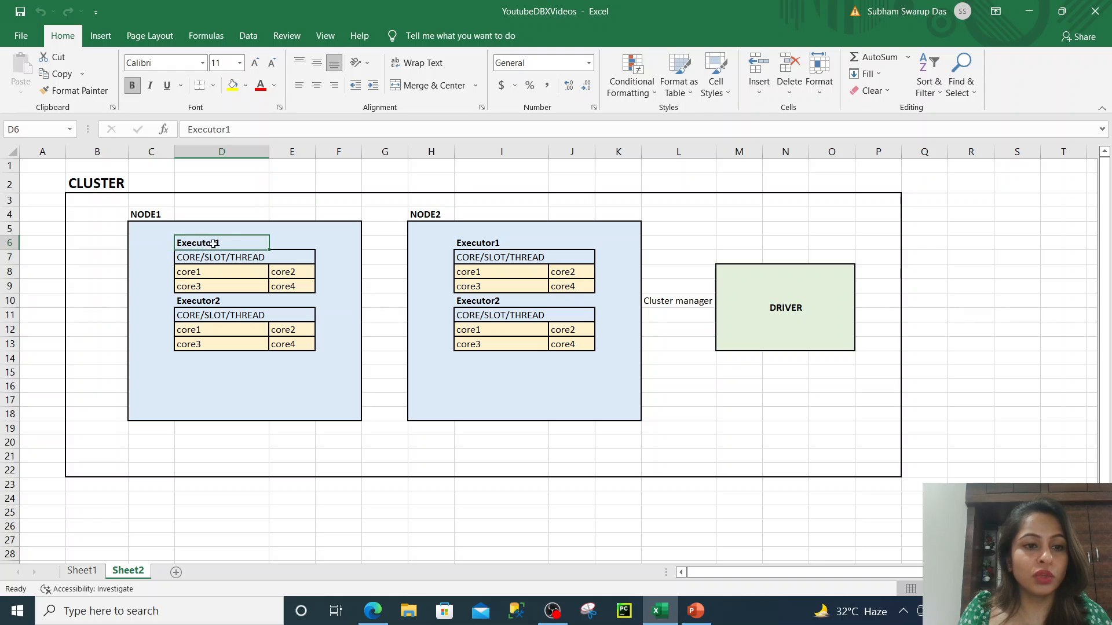
{"action": "left_click", "coordinate": [149, 215]}
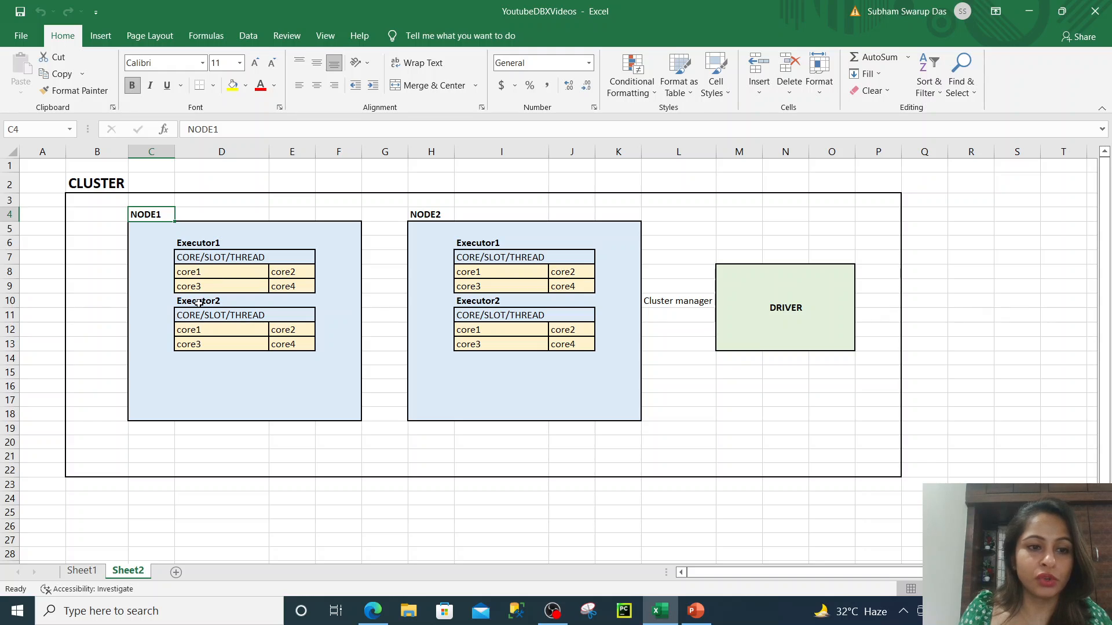
{"action": "left_click_drag", "start_coordinate": [203, 300], "coordinate": [303, 346]}
{"action": "key", "text": "Delete"}
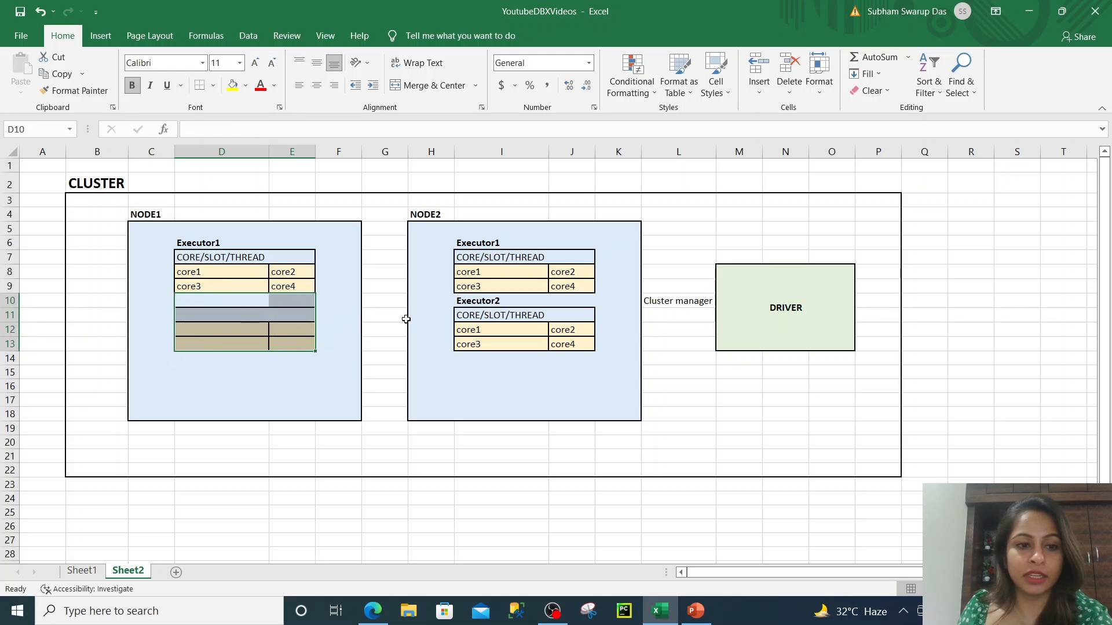
{"action": "left_click", "coordinate": [213, 86]}
{"action": "left_click", "coordinate": [221, 142]}
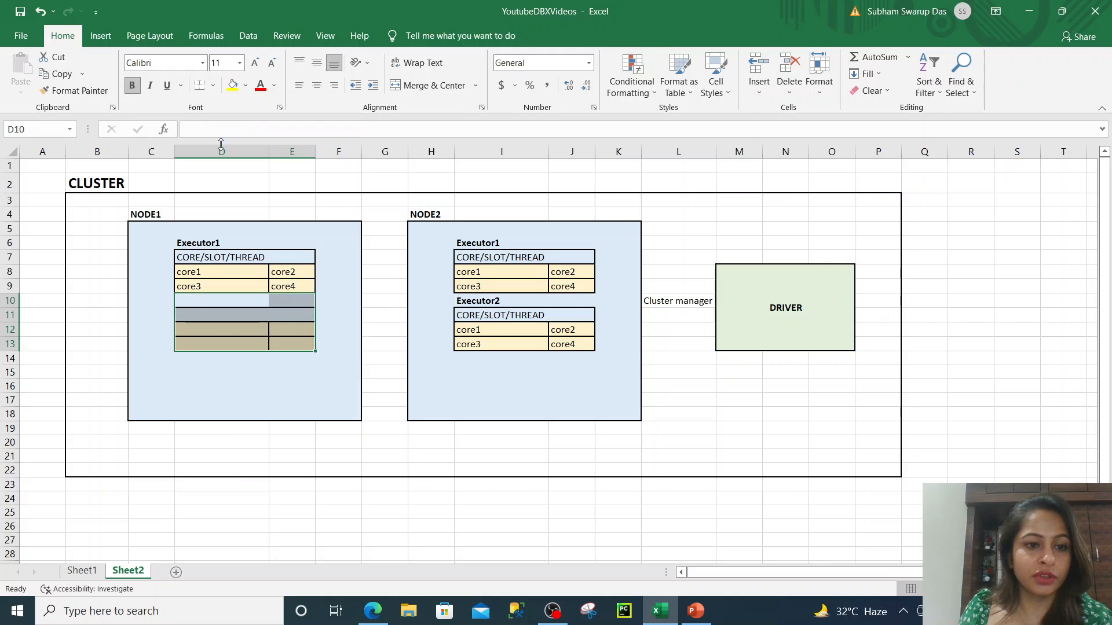
{"action": "left_click", "coordinate": [168, 182]}
Clear the Executor2 label, heading and core entries inside NODE2
{"action": "left_click_drag", "start_coordinate": [213, 302], "coordinate": [501, 344]}
{"action": "left_click", "coordinate": [472, 302]}
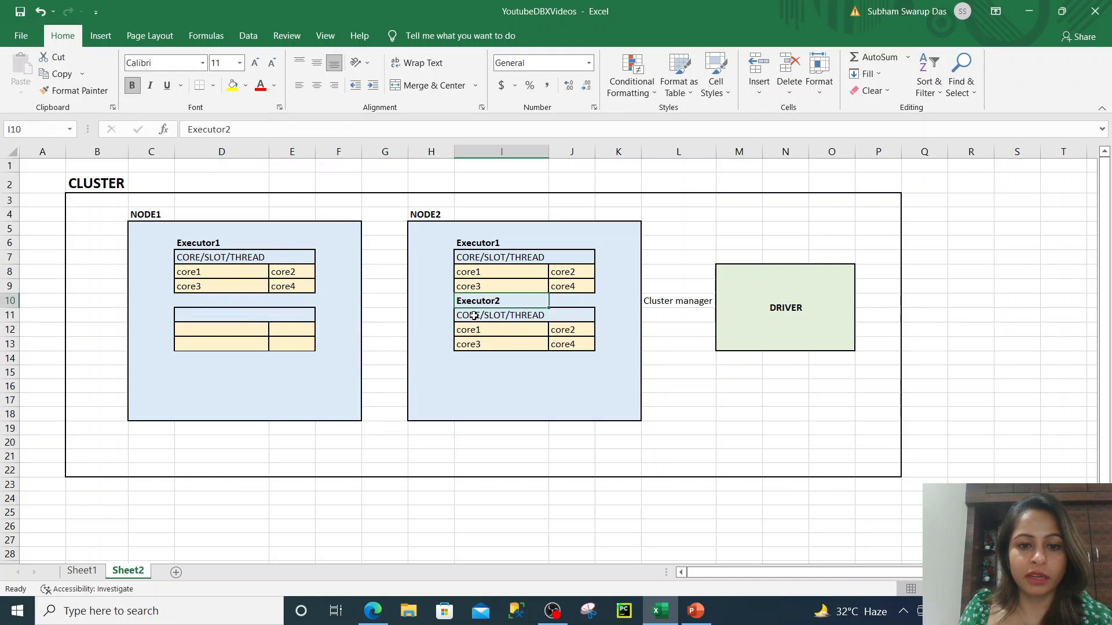
{"action": "left_click_drag", "start_coordinate": [475, 302], "coordinate": [559, 347]}
{"action": "key", "text": "Delete"}
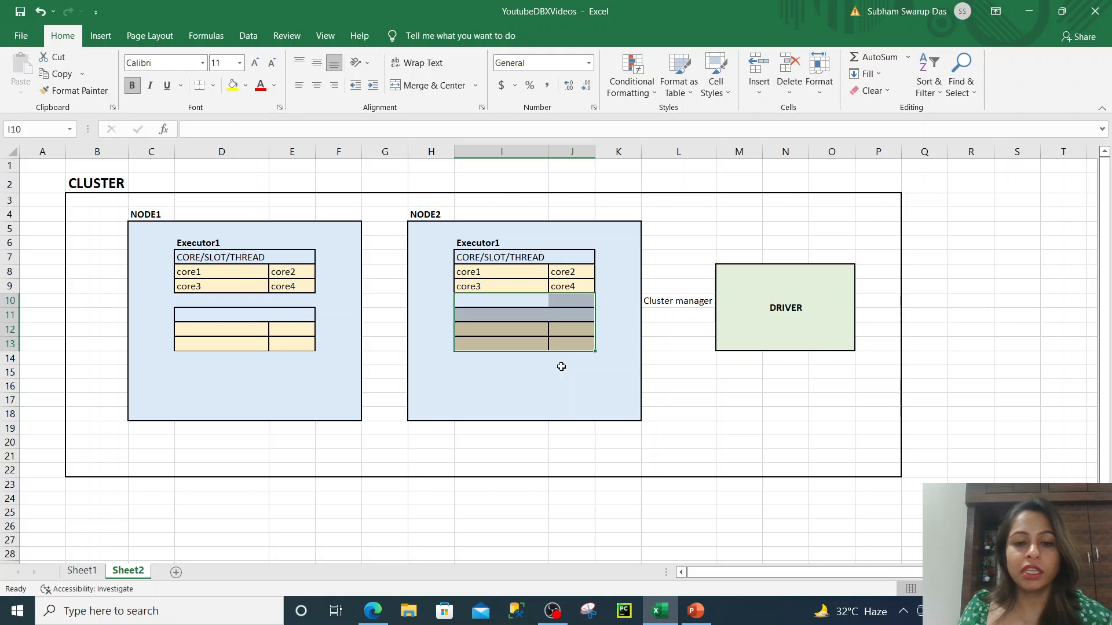
{"action": "left_click", "coordinate": [557, 382]}
Point out NODE1's Executor1 block, check the Databricks cluster form, and compare NODE1 and NODE2 in the Excel diagram
{"action": "left_click_drag", "start_coordinate": [178, 243], "coordinate": [280, 297]}
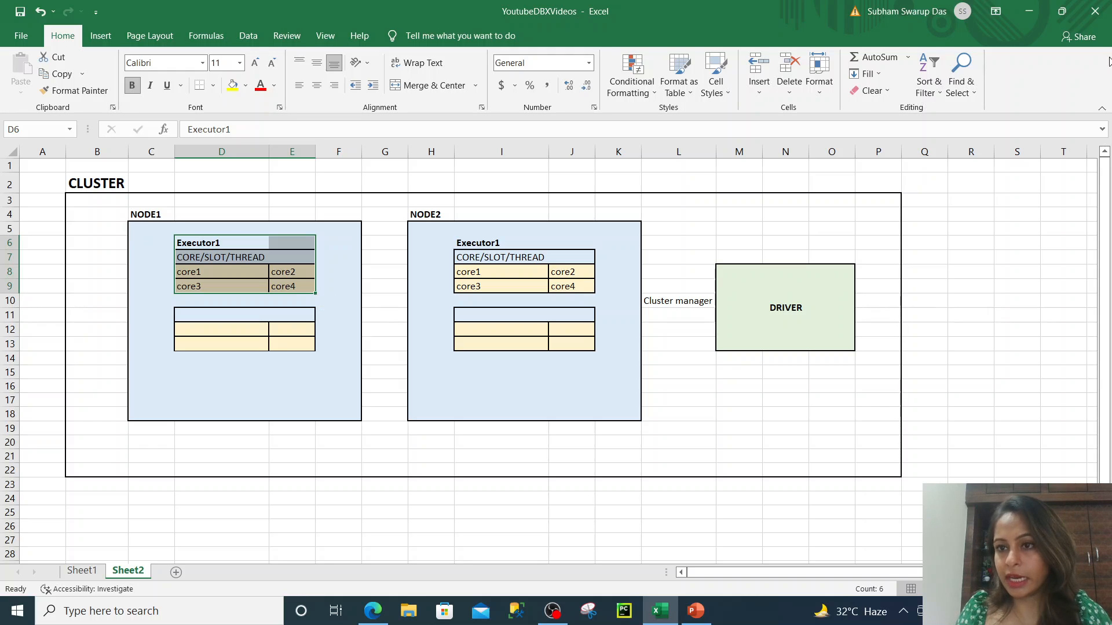
{"action": "left_click", "coordinate": [1037, 11]}
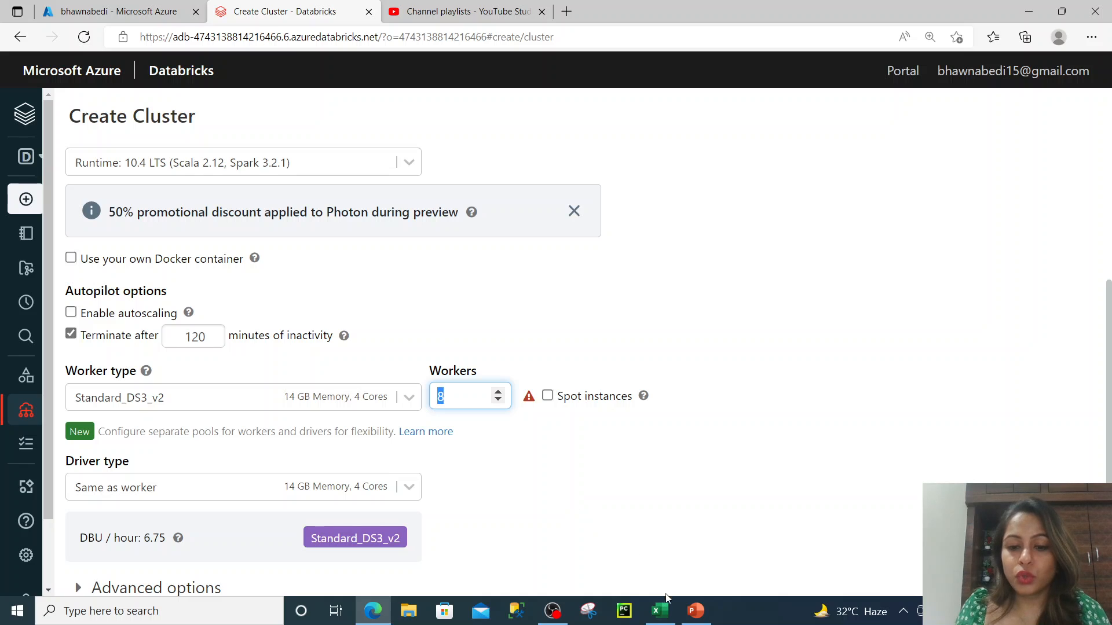
{"action": "left_click", "coordinate": [660, 611]}
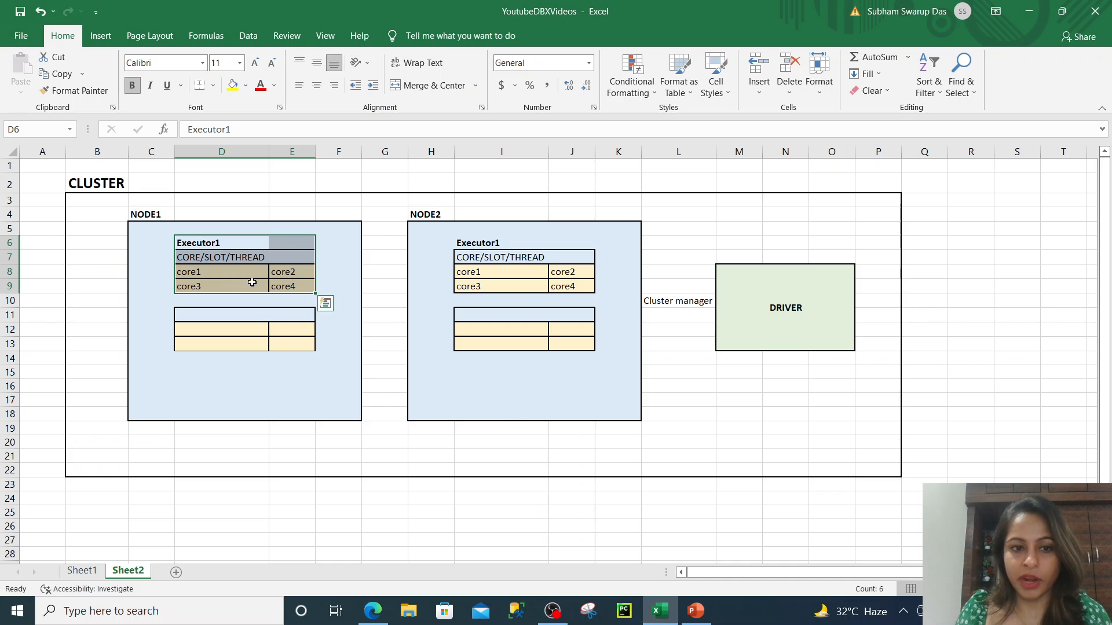
{"action": "left_click", "coordinate": [142, 216]}
{"action": "left_click", "coordinate": [422, 215]}
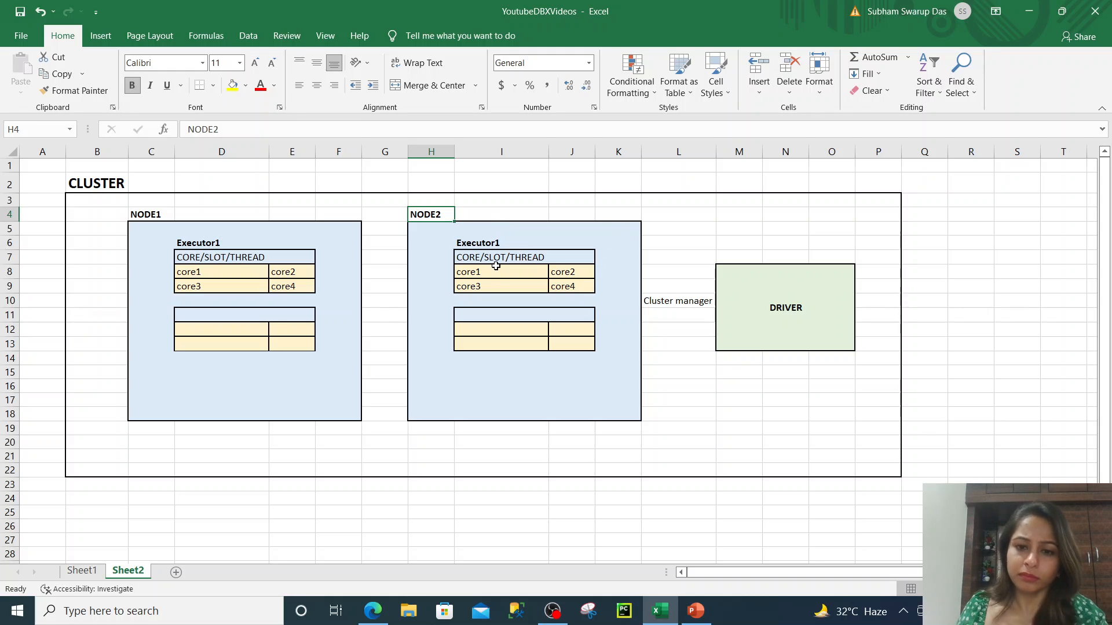
{"action": "left_click", "coordinate": [155, 215]}
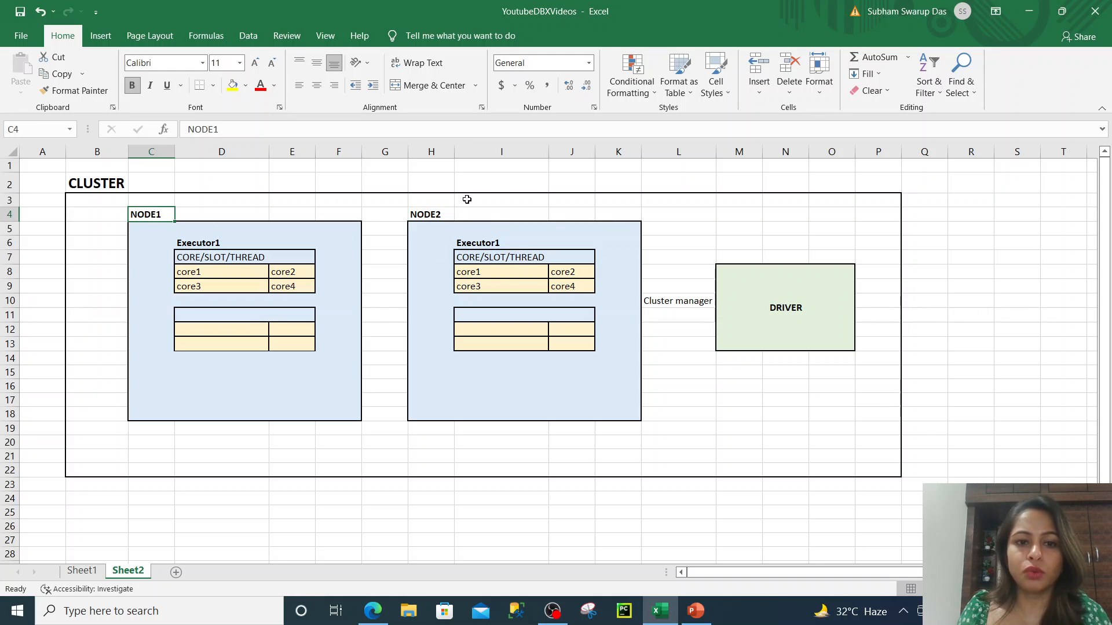
{"action": "left_click", "coordinate": [436, 216]}
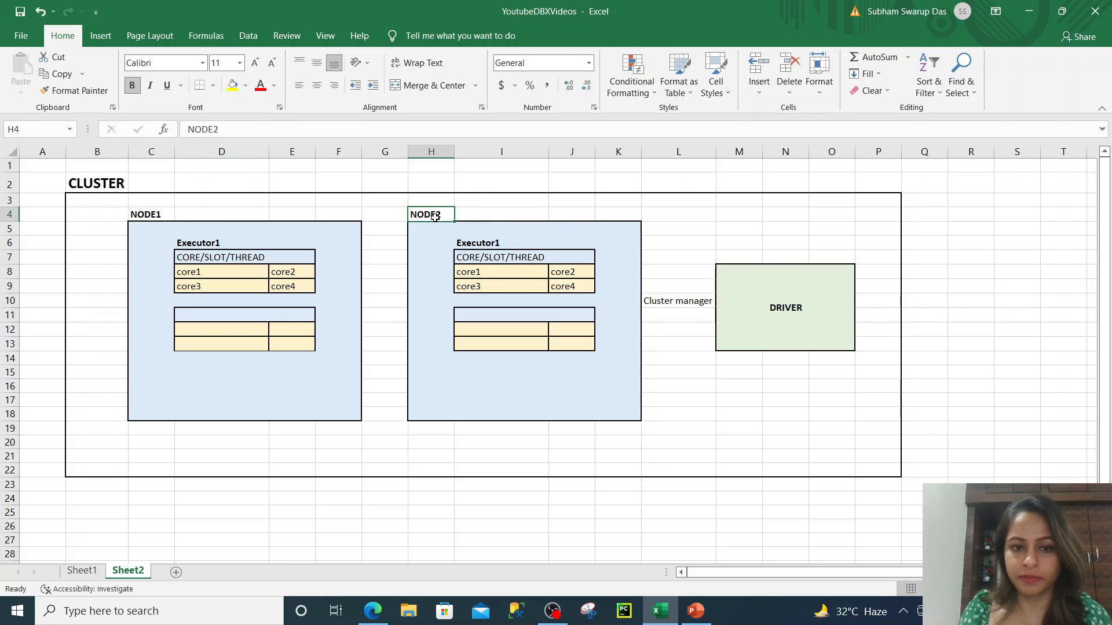
Return to the Databricks cluster form and set the number of workers to 2
{"action": "left_click", "coordinate": [1029, 11]}
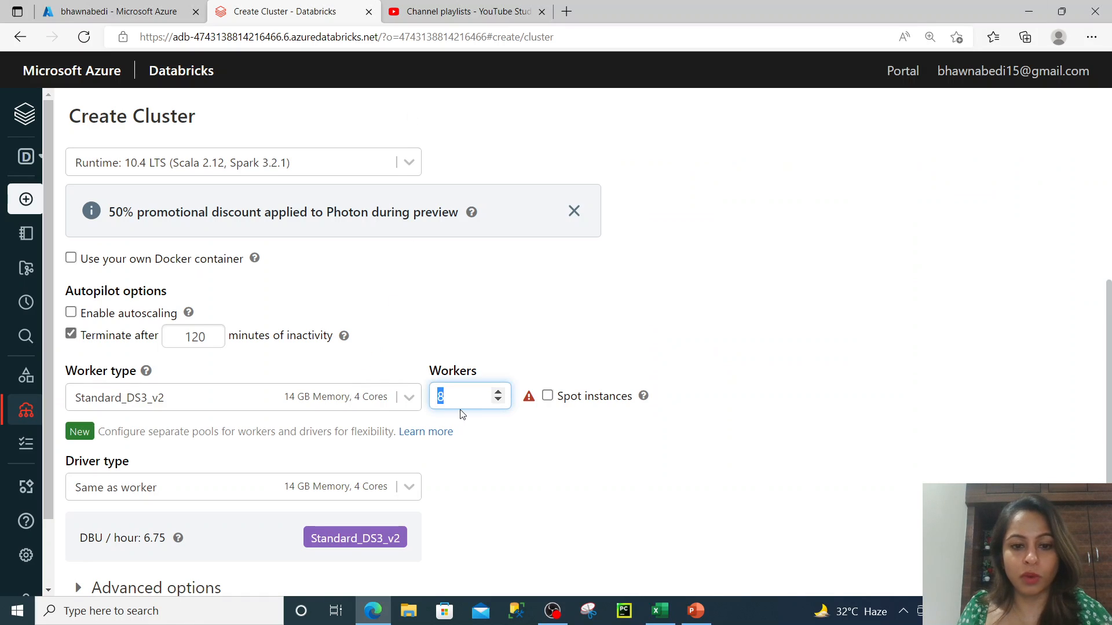
{"action": "type", "text": "2"}
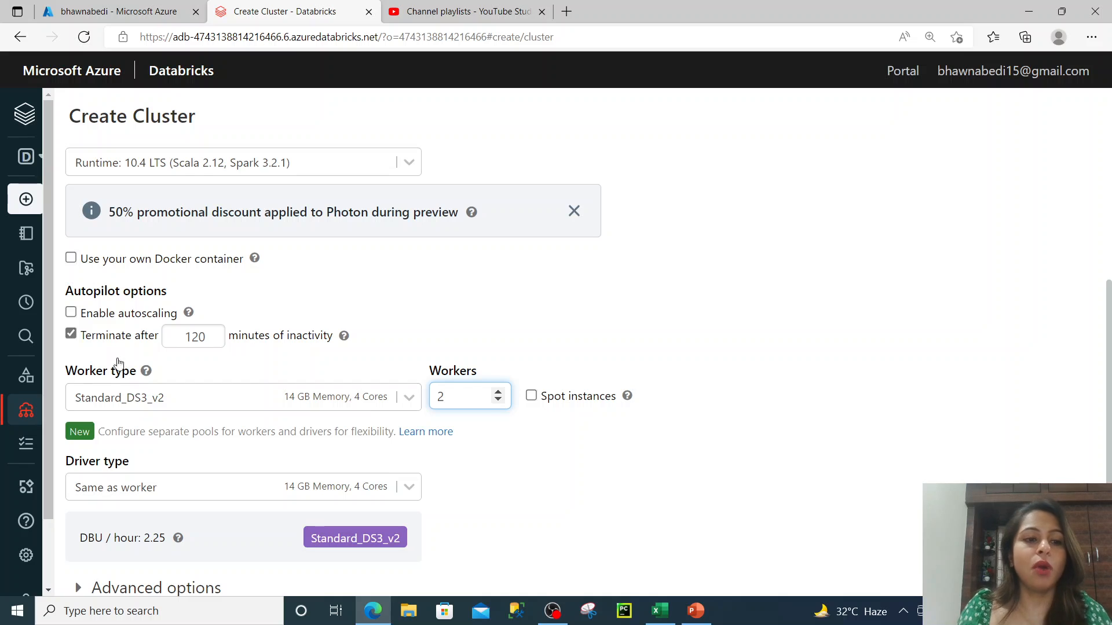
Compare the Standard_DS3_v2 worker type with core1 to core4 of NODE1's Executor1 in Excel, and return to the cluster form
{"action": "left_click", "coordinate": [407, 399]}
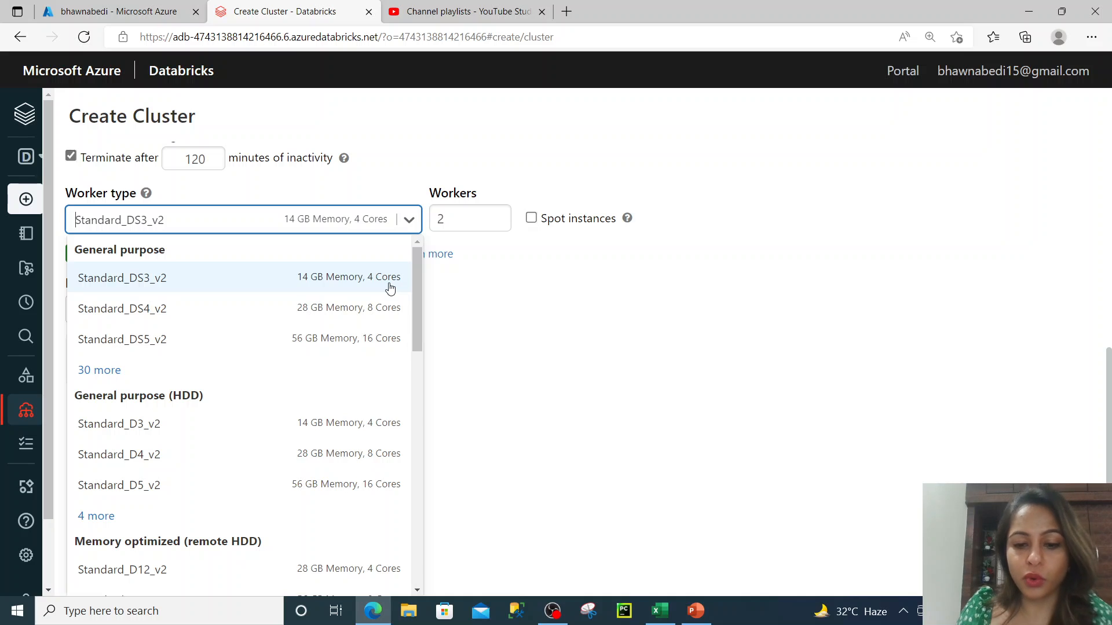
{"action": "left_click", "coordinate": [665, 615]}
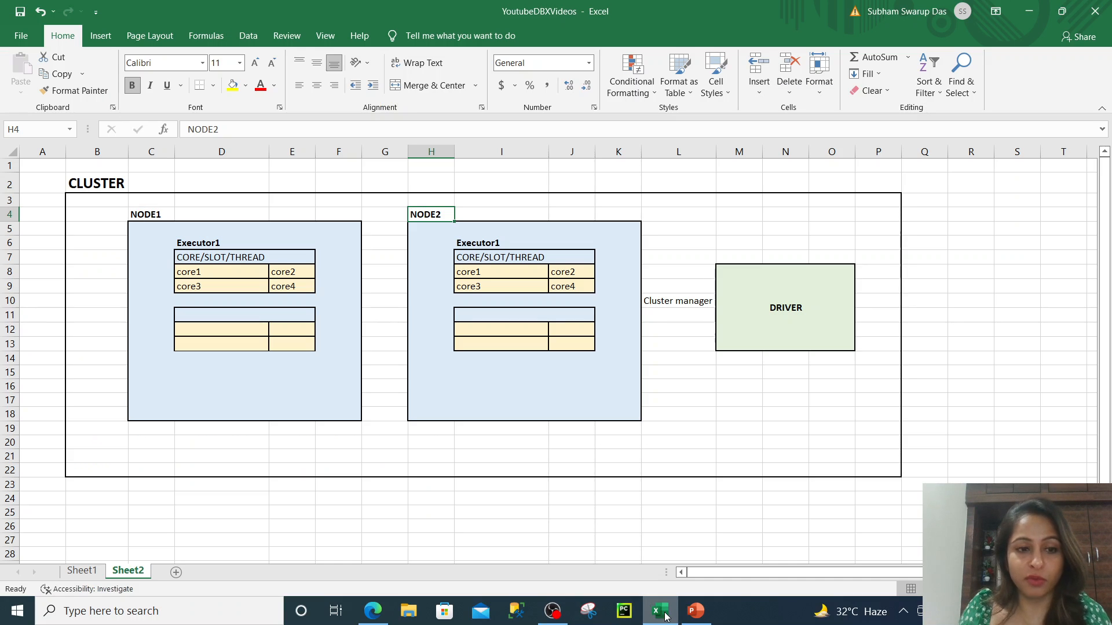
{"action": "left_click", "coordinate": [197, 271]}
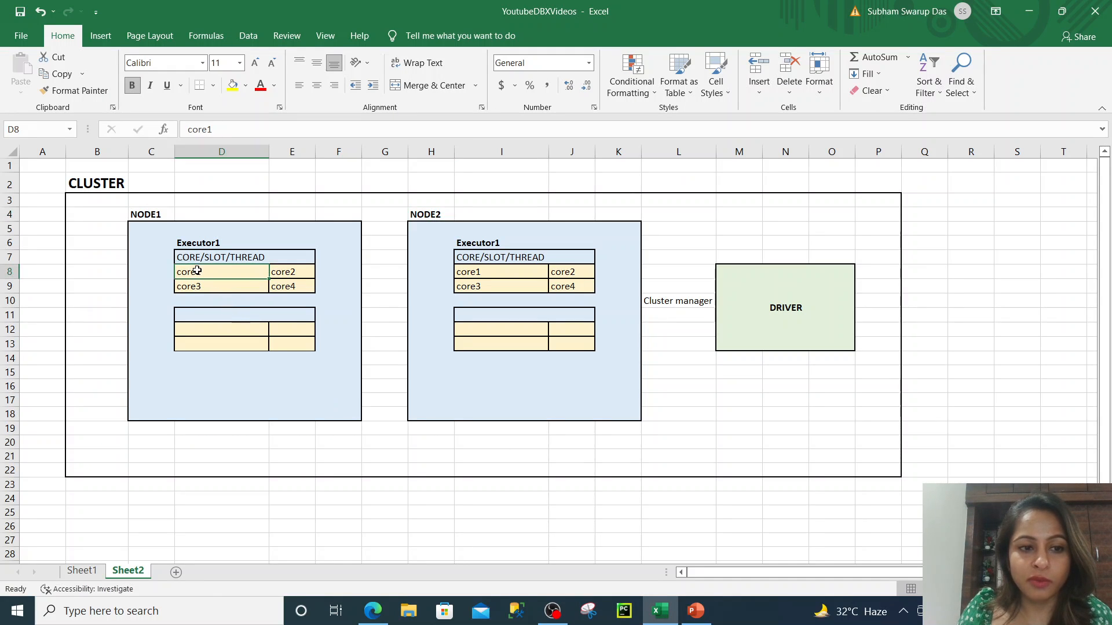
{"action": "left_click", "coordinate": [284, 272]}
{"action": "left_click", "coordinate": [223, 285]}
{"action": "left_click", "coordinate": [292, 286]}
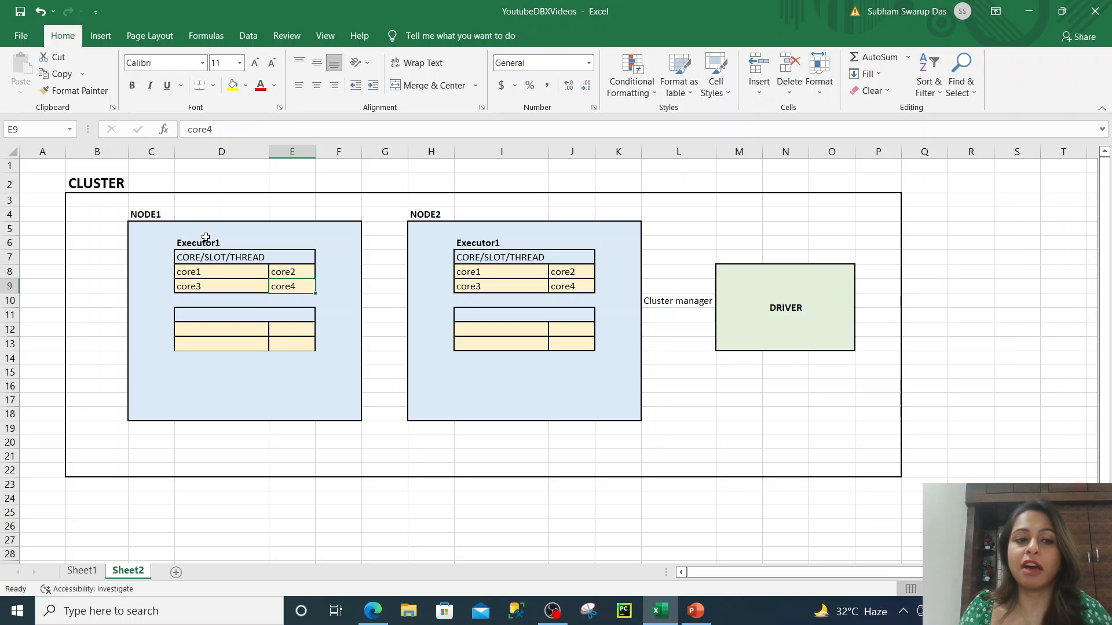
{"action": "left_click_drag", "start_coordinate": [194, 271], "coordinate": [290, 286]}
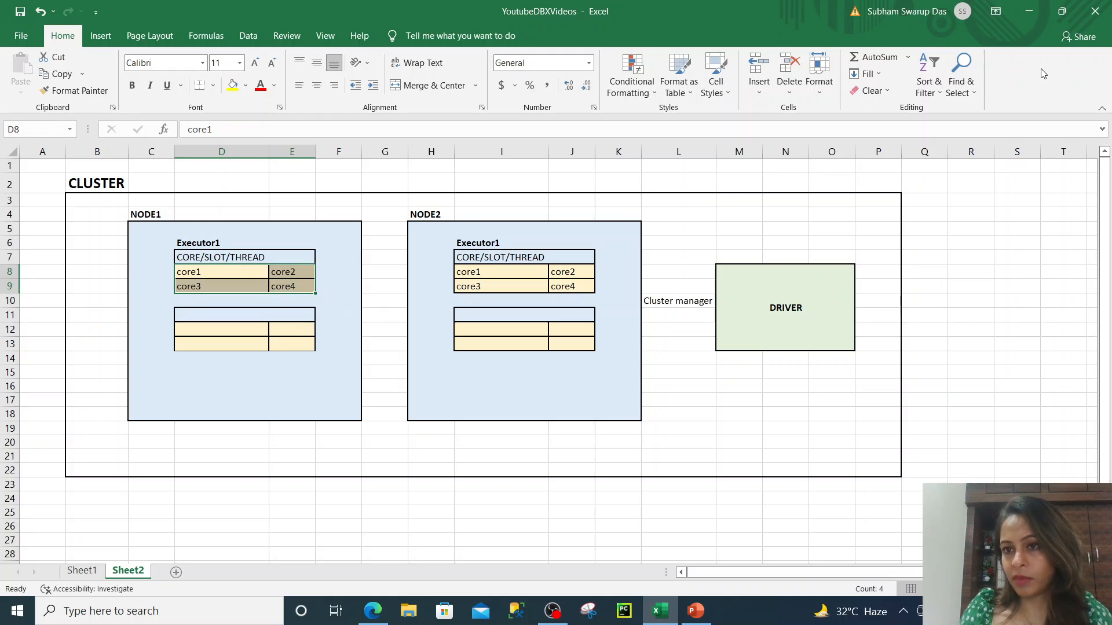
{"action": "left_click", "coordinate": [1028, 11]}
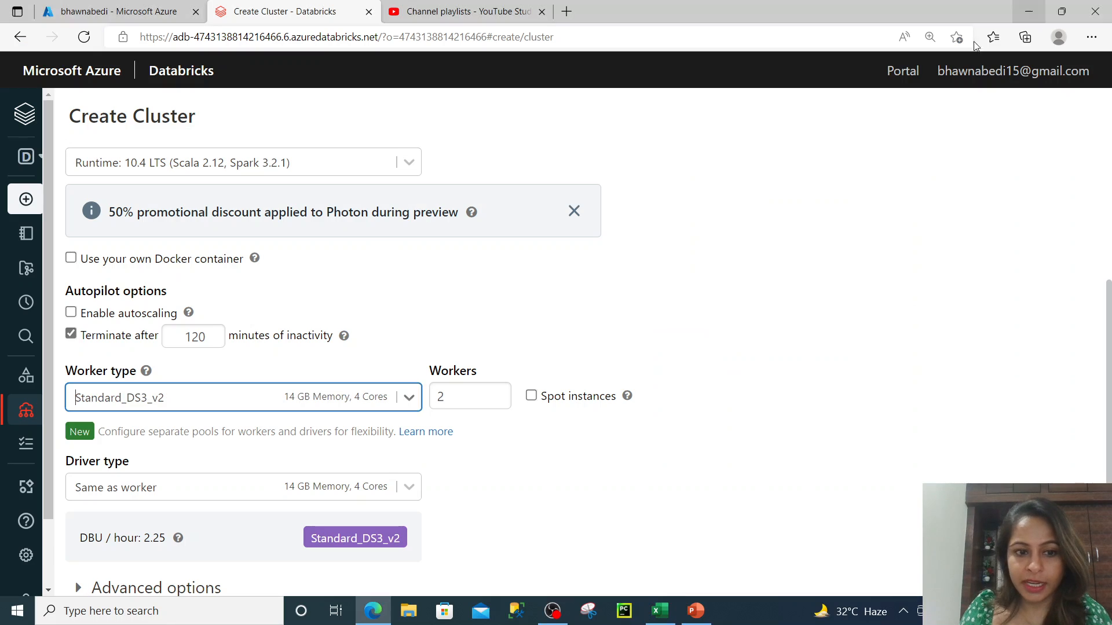
Review the worker type categories from General purpose to GPU accelerated and choose Standard_DS3_v2 (14 GB Memory, 4 Cores)
{"action": "left_click", "coordinate": [360, 402]}
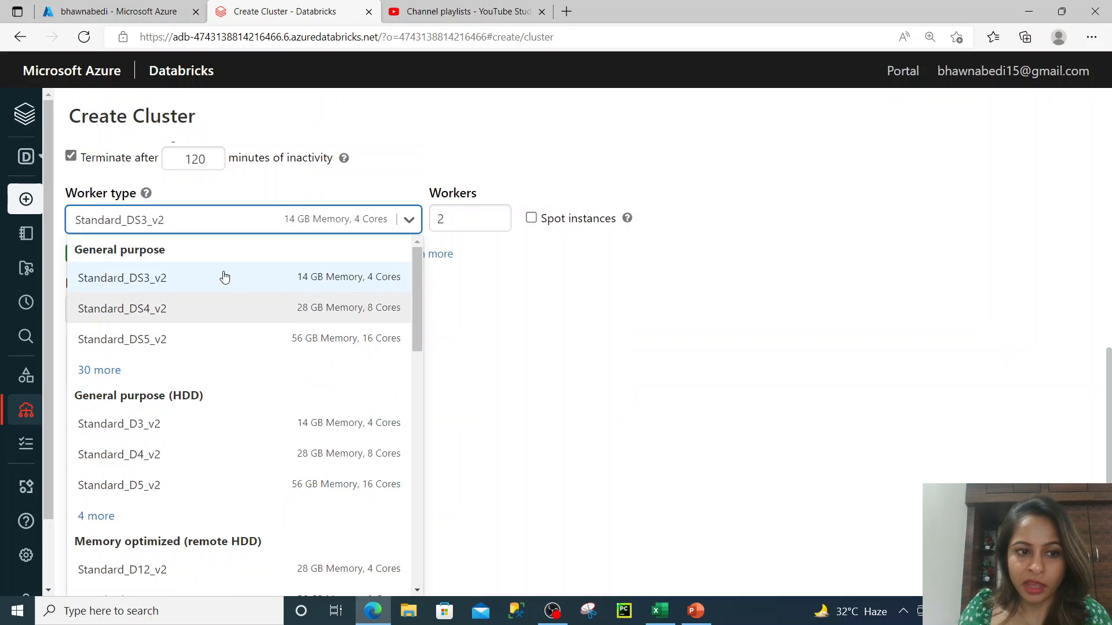
{"action": "left_click", "coordinate": [451, 221]}
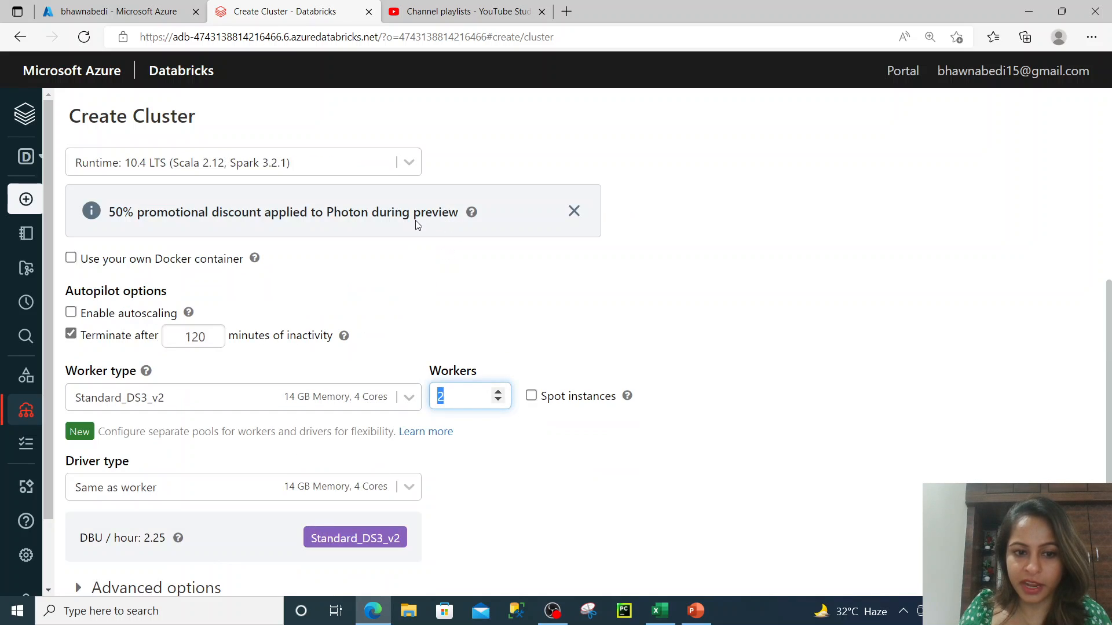
{"action": "left_click", "coordinate": [410, 400]}
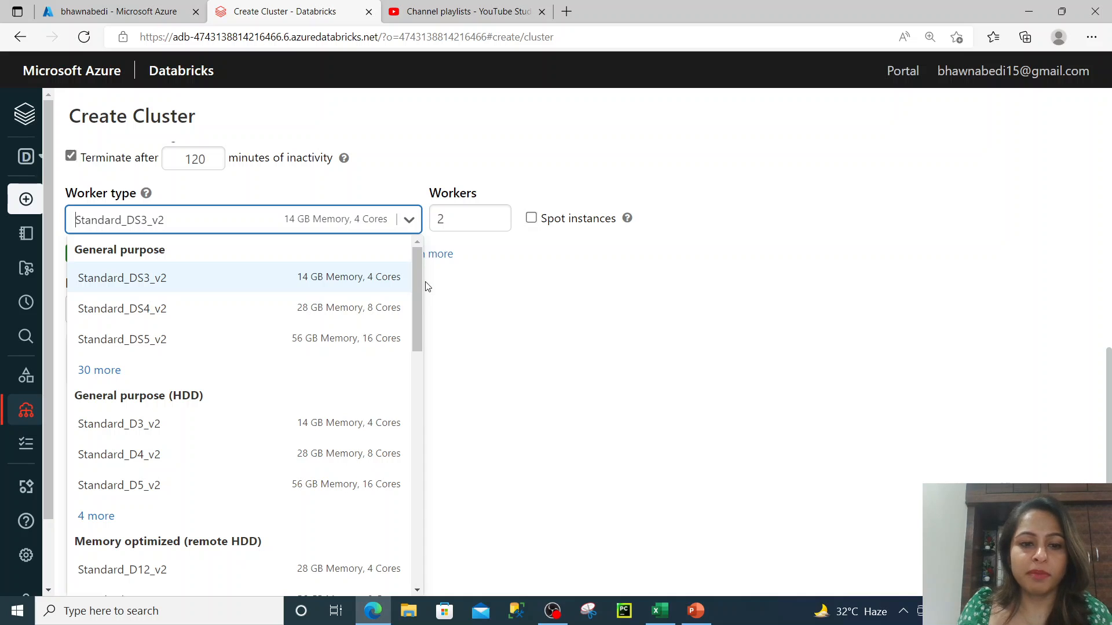
{"action": "left_click_drag", "start_coordinate": [416, 333], "coordinate": [421, 358]}
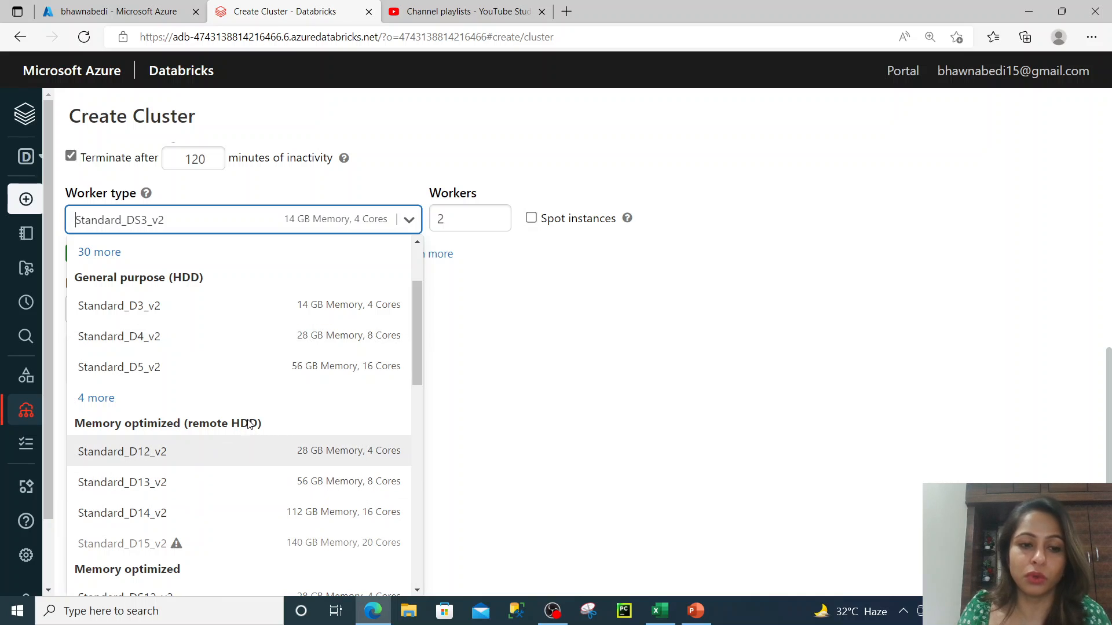
{"action": "left_click_drag", "start_coordinate": [419, 345], "coordinate": [421, 412]}
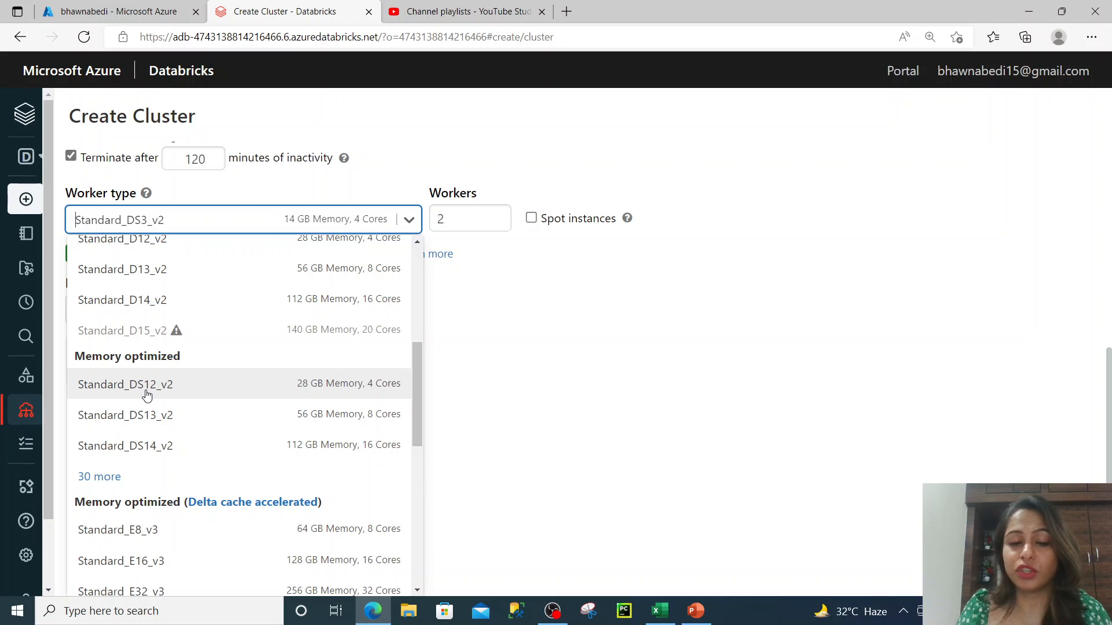
{"action": "left_click_drag", "start_coordinate": [416, 381], "coordinate": [420, 426]}
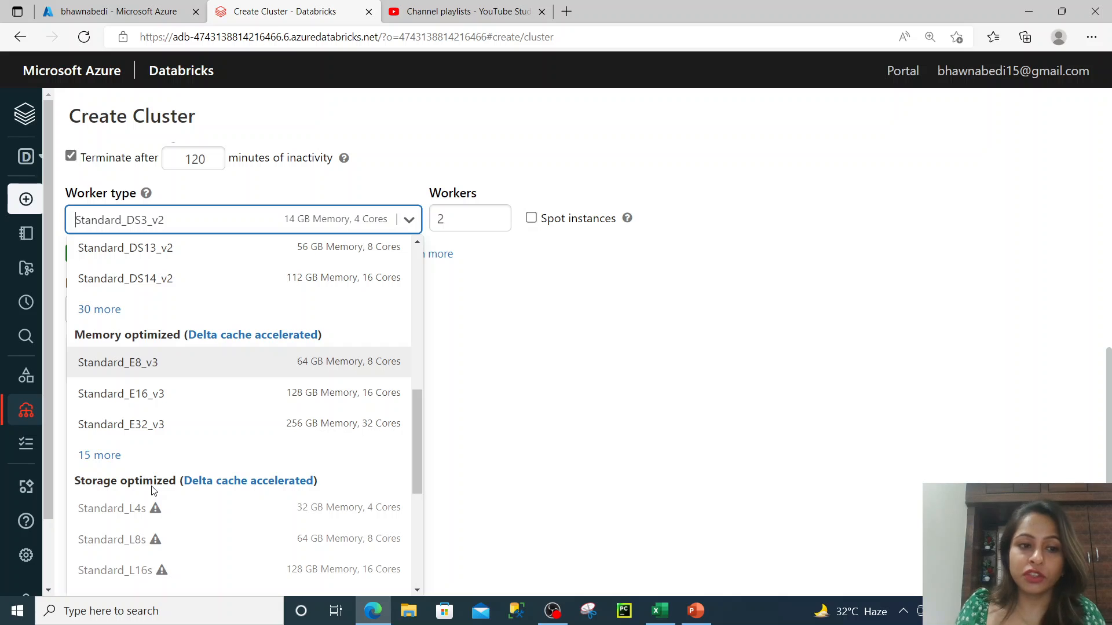
{"action": "left_click_drag", "start_coordinate": [418, 446], "coordinate": [414, 496]}
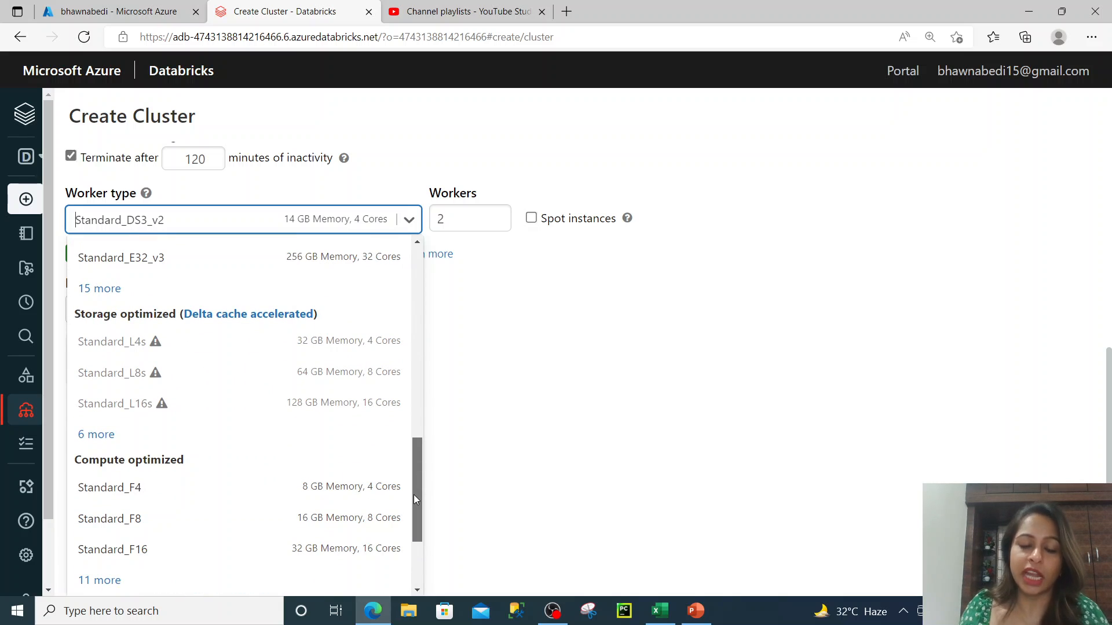
{"action": "left_click_drag", "start_coordinate": [414, 496], "coordinate": [407, 549]}
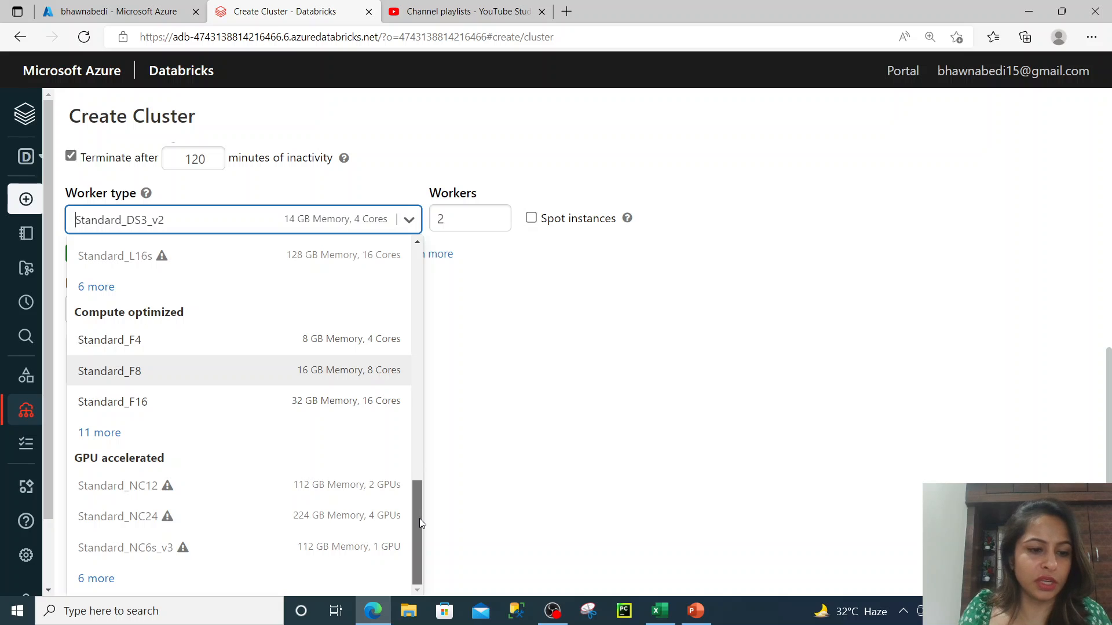
{"action": "left_click_drag", "start_coordinate": [419, 519], "coordinate": [435, 223]}
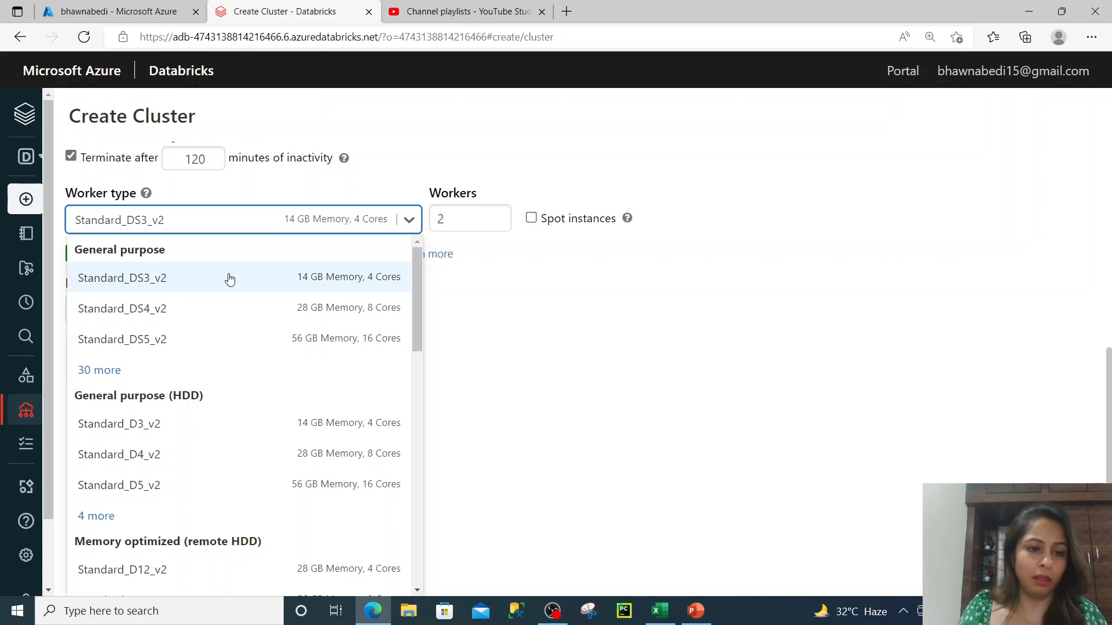
{"action": "left_click", "coordinate": [367, 283]}
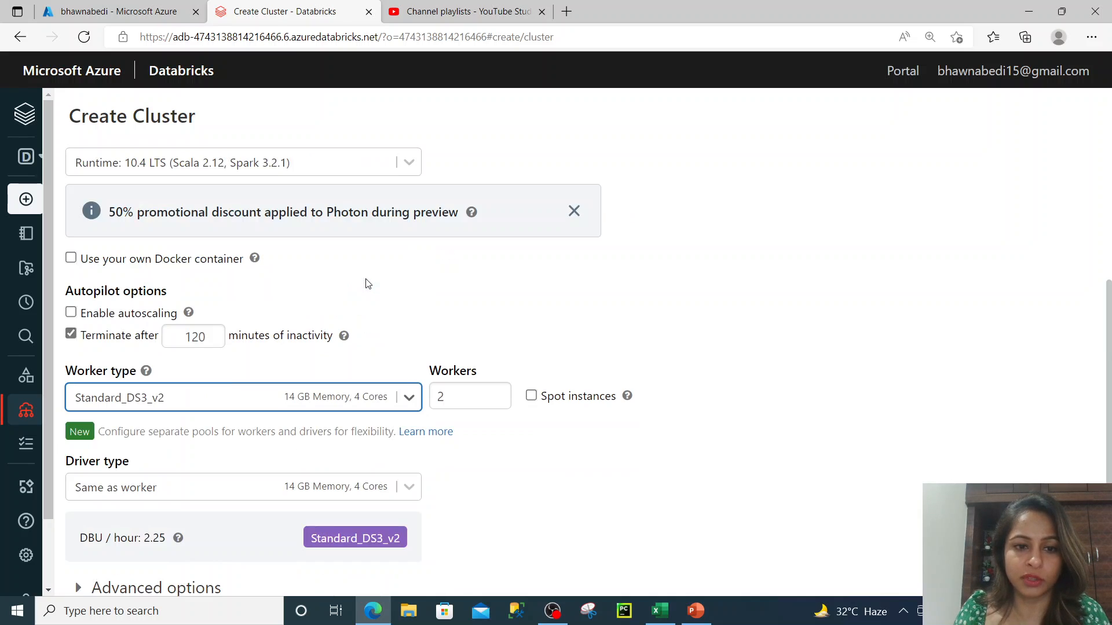
Review the driver type options and choose Same as worker (14 GB Memory, 4 Cores)
{"action": "double_click", "coordinate": [444, 405]}
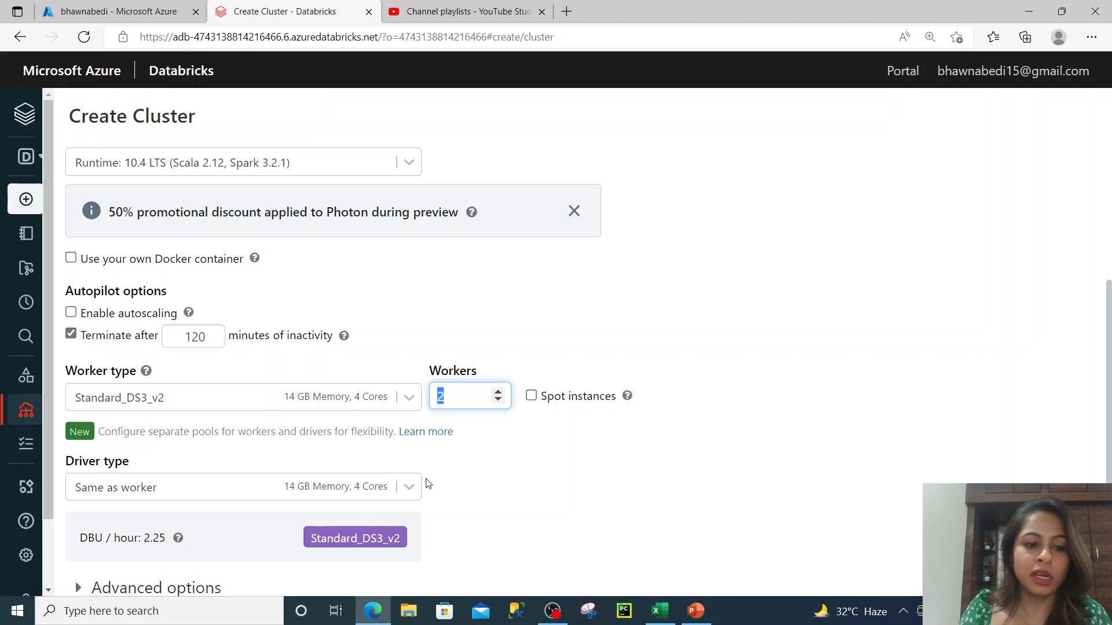
{"action": "left_click", "coordinate": [410, 488]}
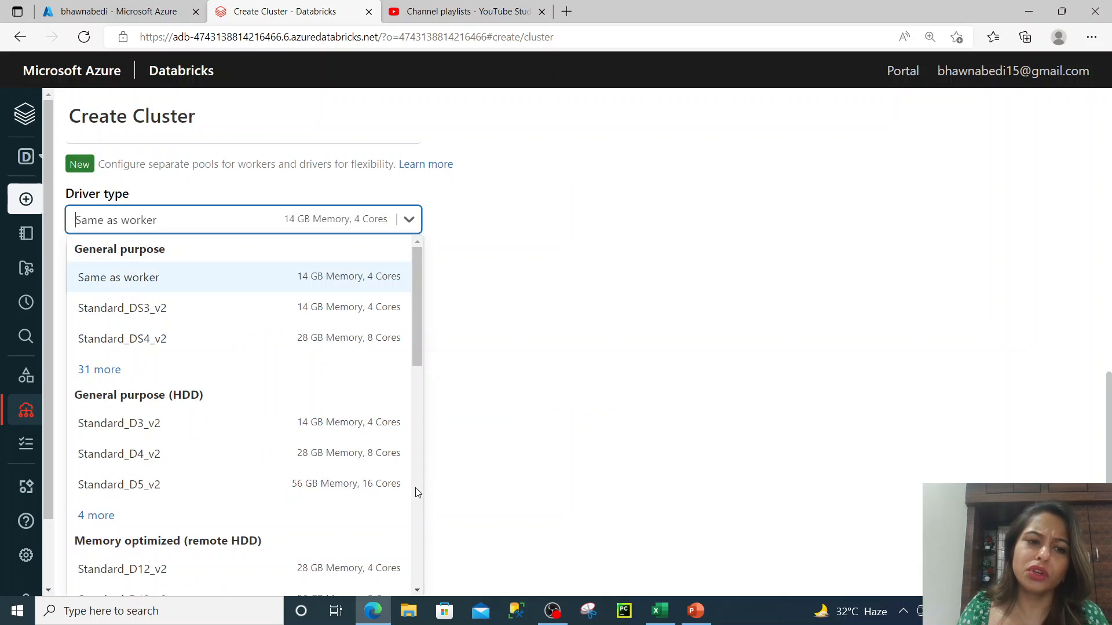
{"action": "left_click", "coordinate": [221, 286]}
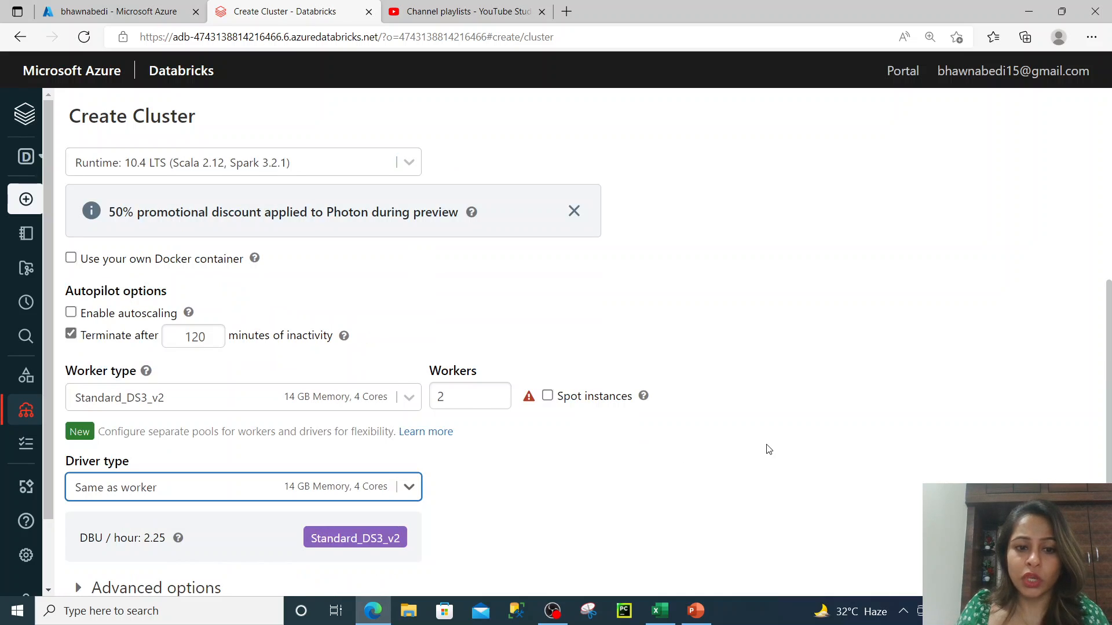
{"action": "scroll", "coordinate": [767, 449], "scroll_direction": "up", "scroll_amount": 4}
{"action": "scroll", "coordinate": [772, 447], "scroll_direction": "down", "scroll_amount": 4}
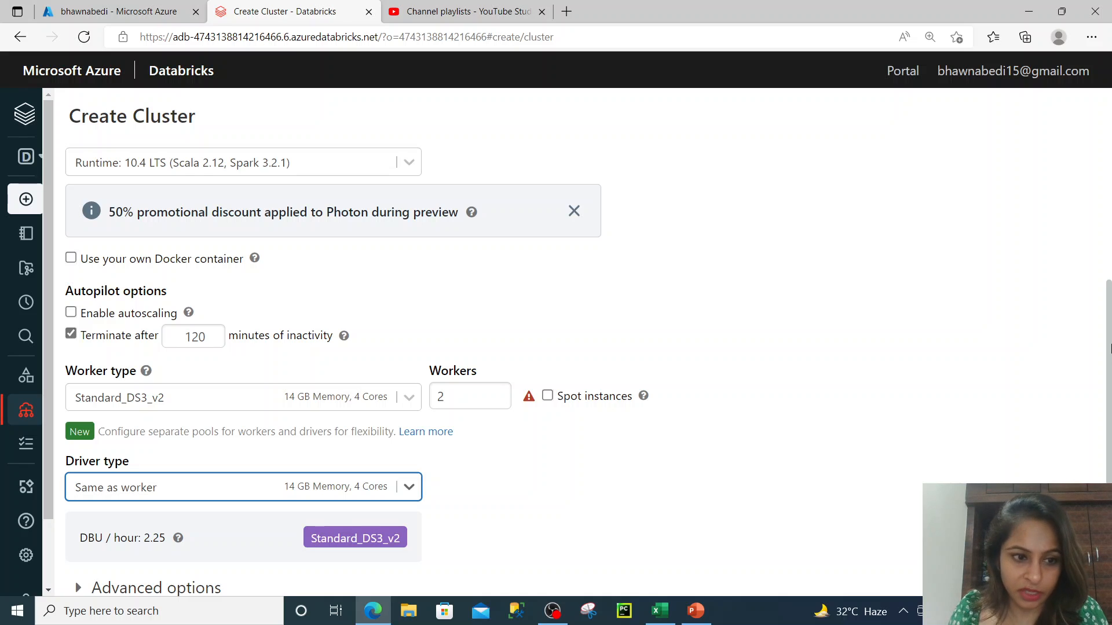
Read the auto-termination help and set the cluster to terminate after 15 minutes of inactivity
{"action": "double_click", "coordinate": [187, 336]}
{"action": "mouse_move", "coordinate": [343, 345]}
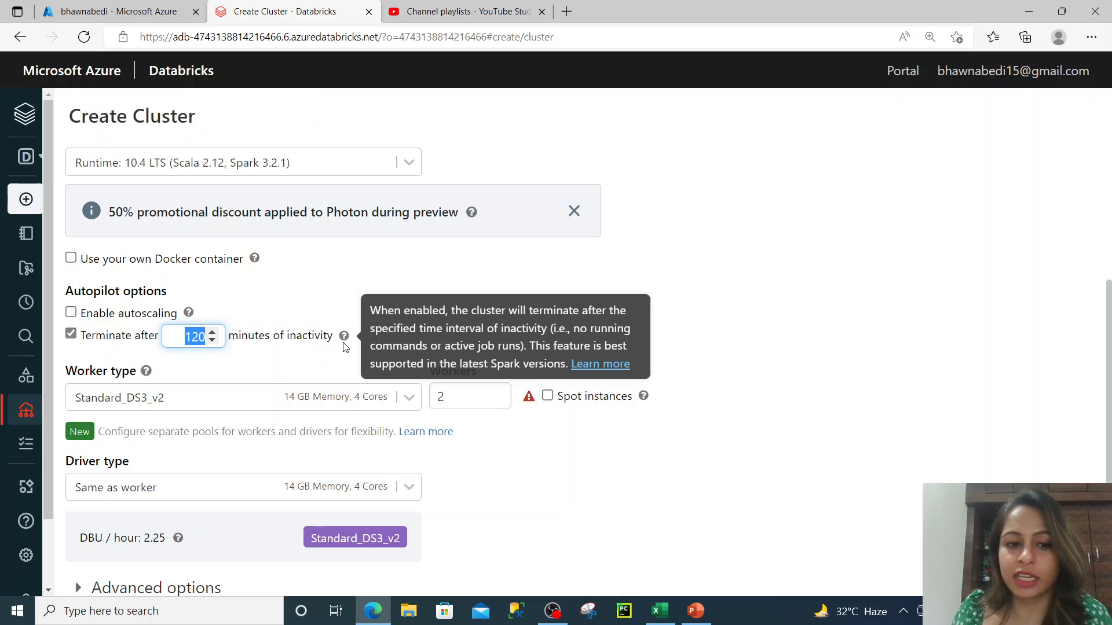
{"action": "left_click", "coordinate": [292, 298]}
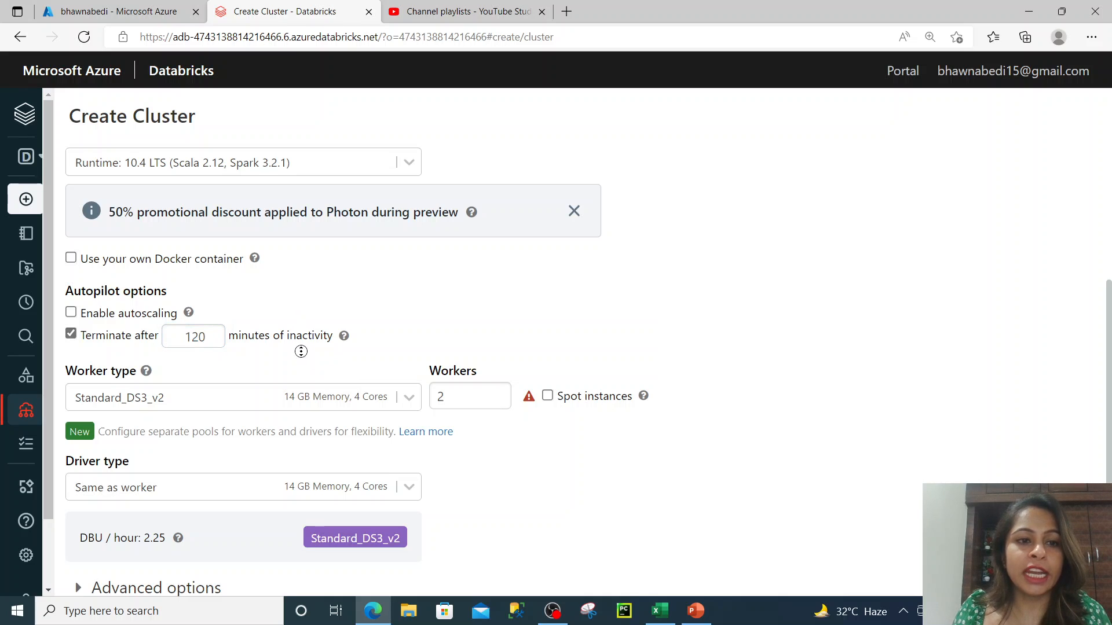
{"action": "scroll", "coordinate": [301, 352], "scroll_direction": "up", "scroll_amount": 3}
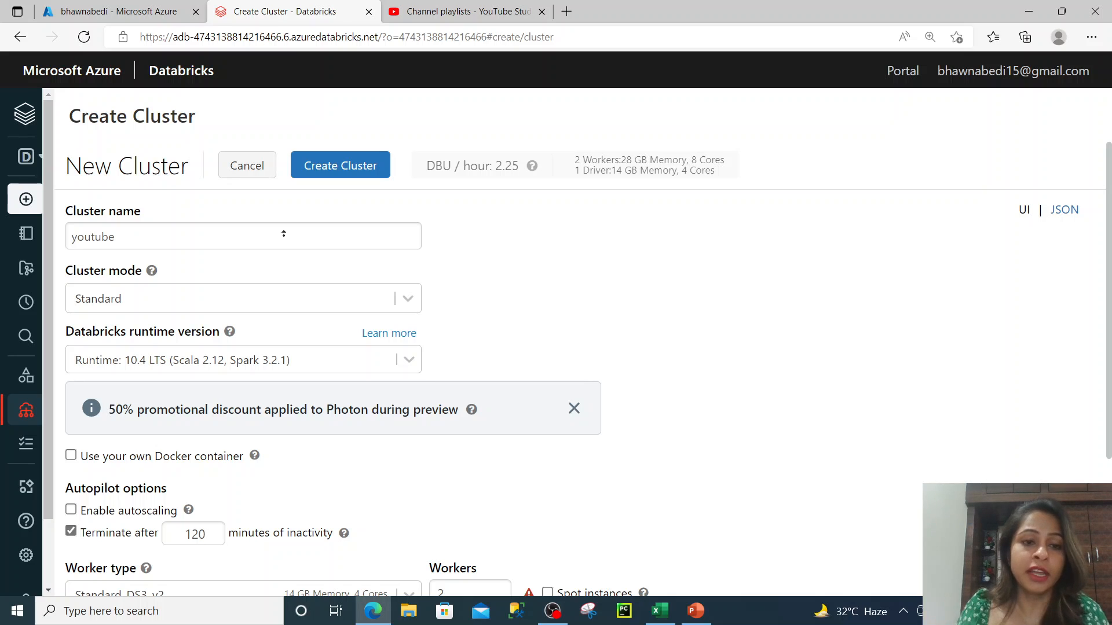
{"action": "scroll", "coordinate": [365, 371], "scroll_direction": "down", "scroll_amount": 2}
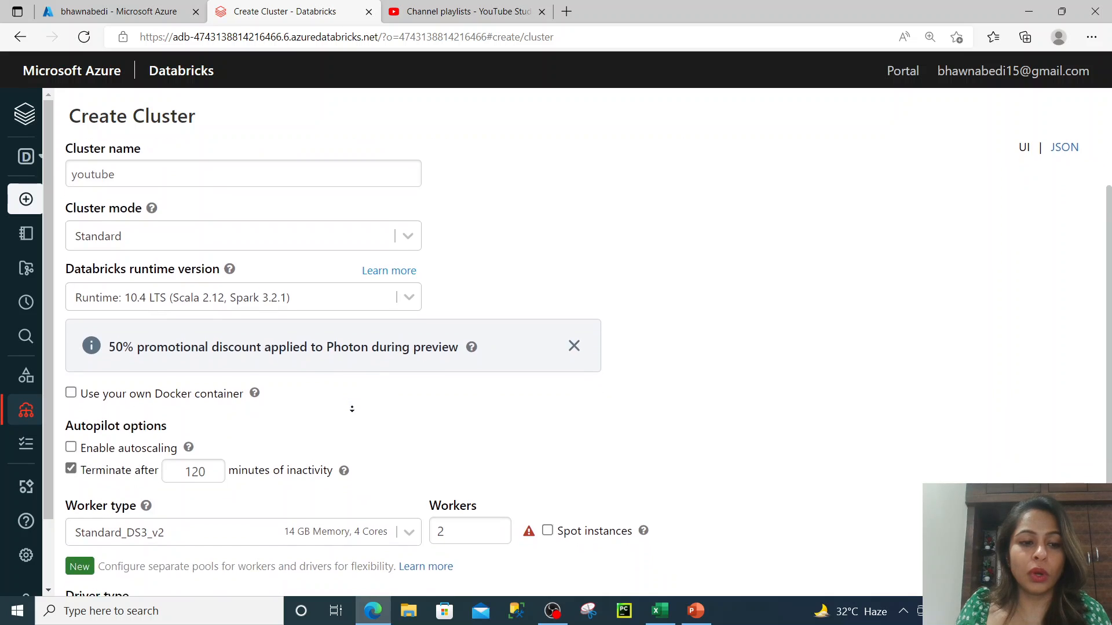
{"action": "scroll", "coordinate": [359, 410], "scroll_direction": "down", "scroll_amount": 1}
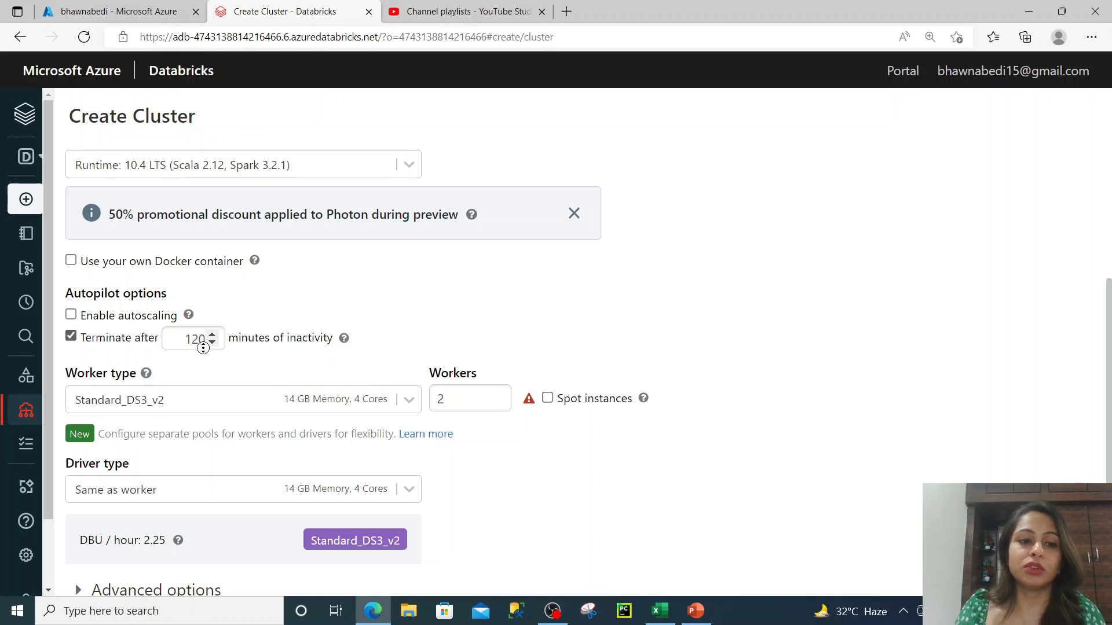
{"action": "double_click", "coordinate": [187, 340]}
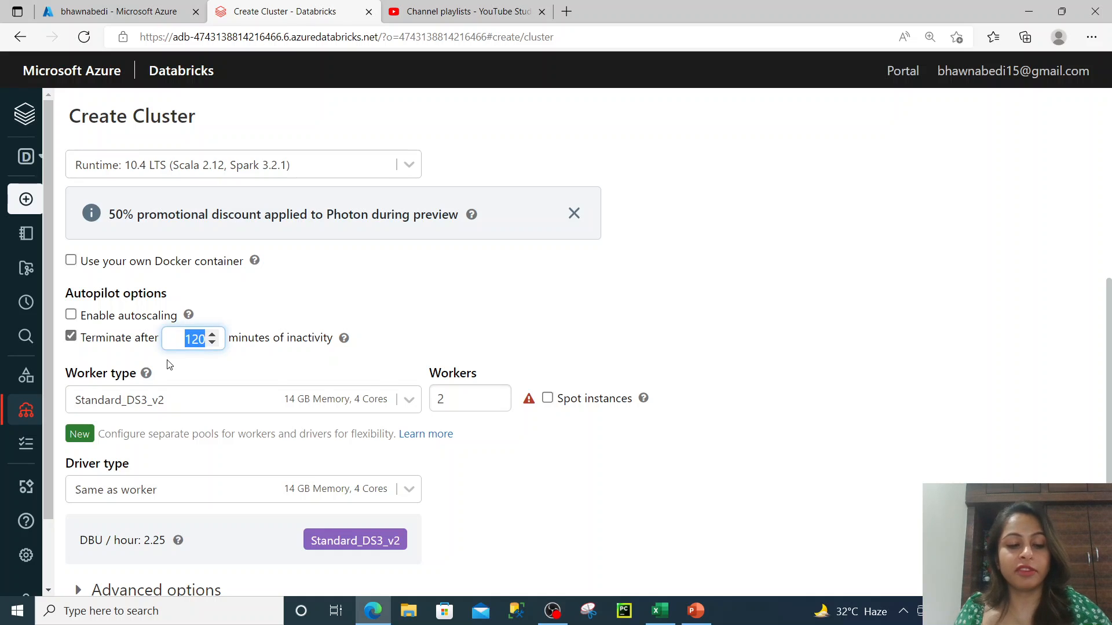
{"action": "type", "text": "15"}
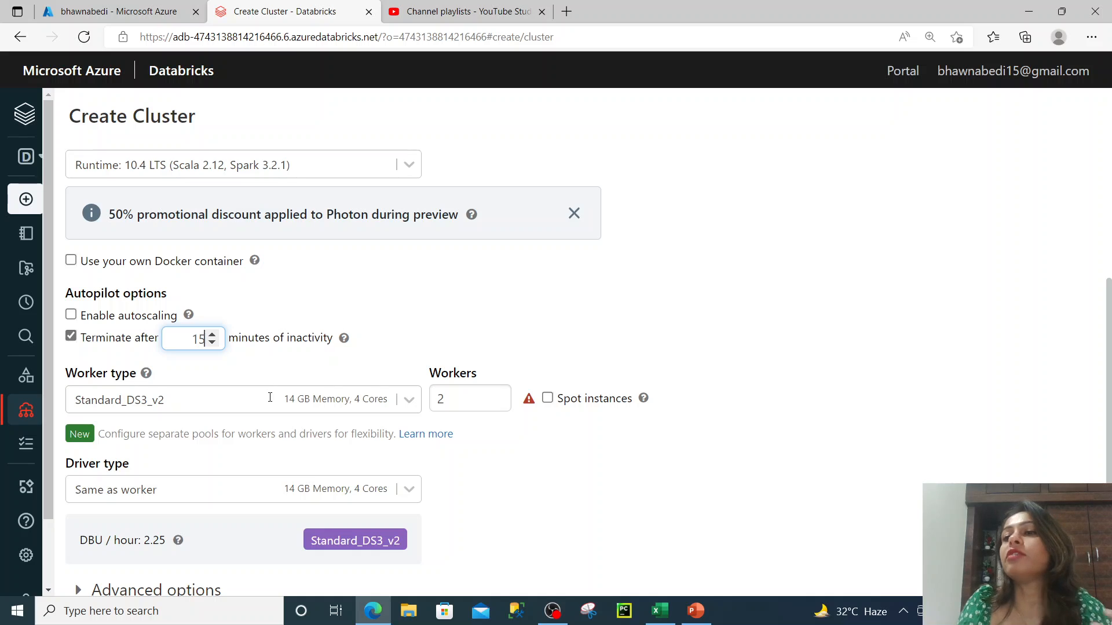
Enable autoscaling and point out the maximum and minimum worker counts
{"action": "left_click", "coordinate": [70, 316]}
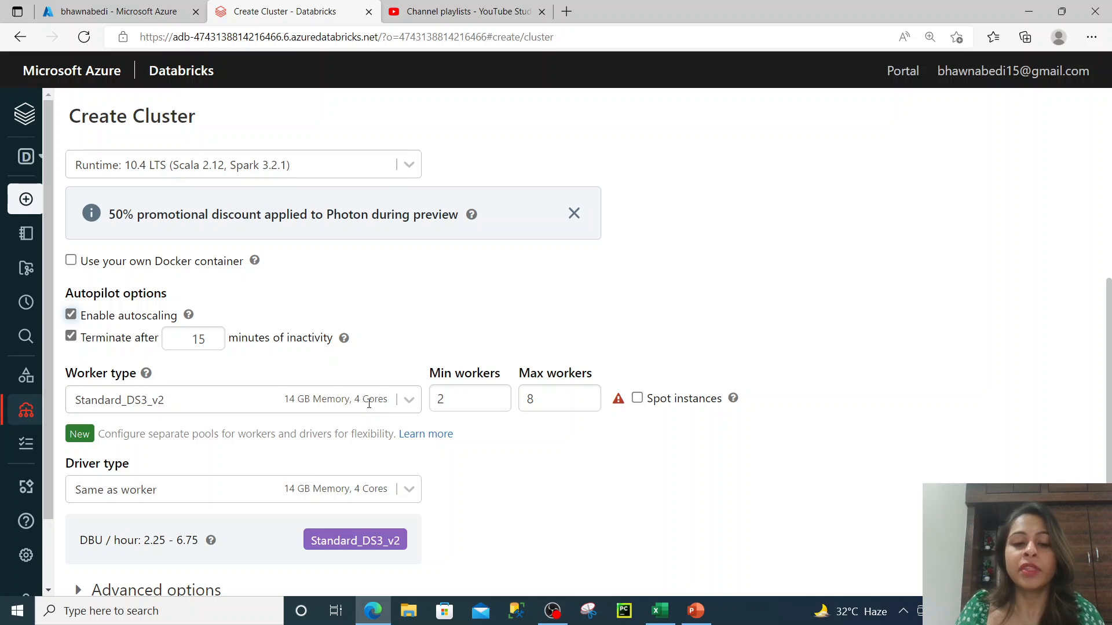
{"action": "double_click", "coordinate": [525, 401]}
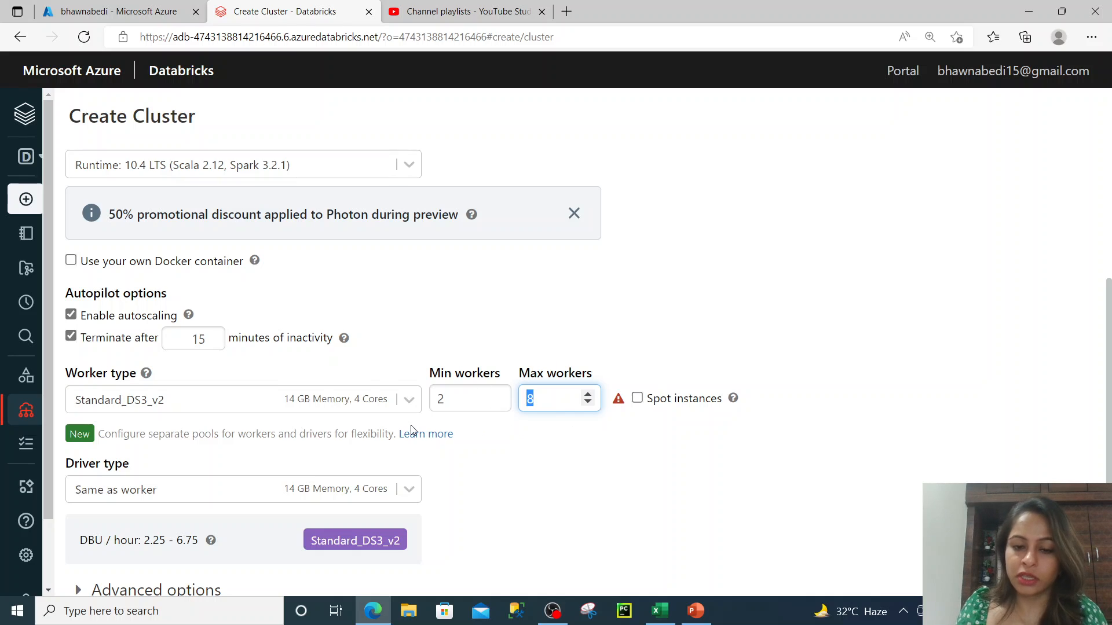
{"action": "left_click_drag", "start_coordinate": [474, 400], "coordinate": [430, 401]}
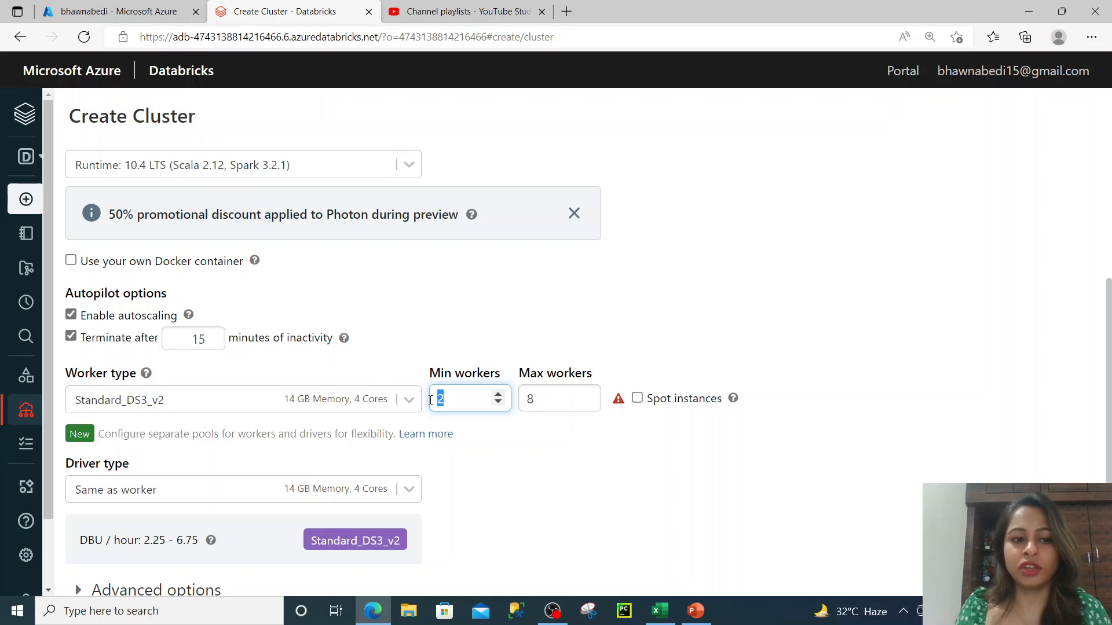
Disable autoscaling and set the fixed number of workers to 2
{"action": "left_click", "coordinate": [72, 315]}
{"action": "left_click_drag", "start_coordinate": [444, 399], "coordinate": [377, 402]}
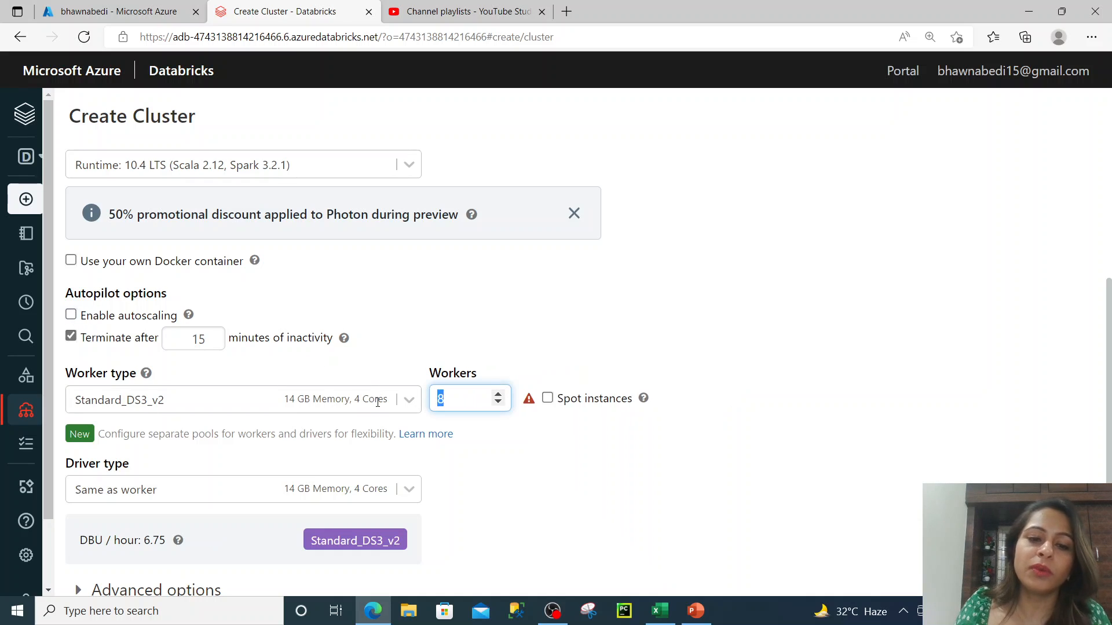
{"action": "type", "text": "2"}
{"action": "left_click", "coordinate": [774, 432]}
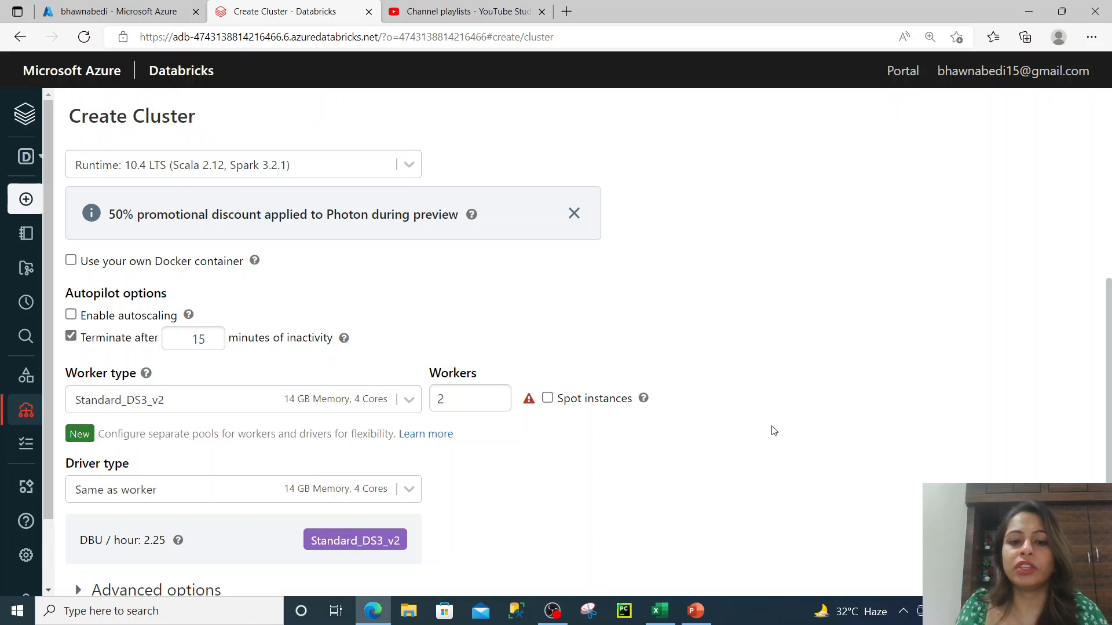
Expand the advanced options of the cluster and enable Spot instances for the workers
{"action": "scroll", "coordinate": [774, 449], "scroll_direction": "down", "scroll_amount": 1}
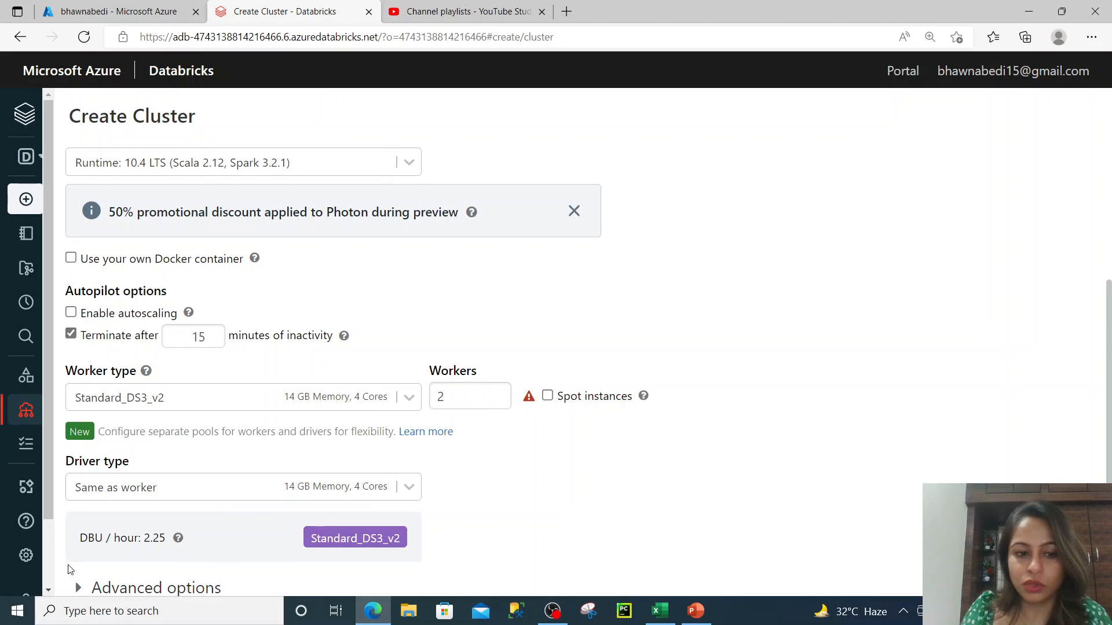
{"action": "scroll", "coordinate": [363, 512], "scroll_direction": "up", "scroll_amount": 3}
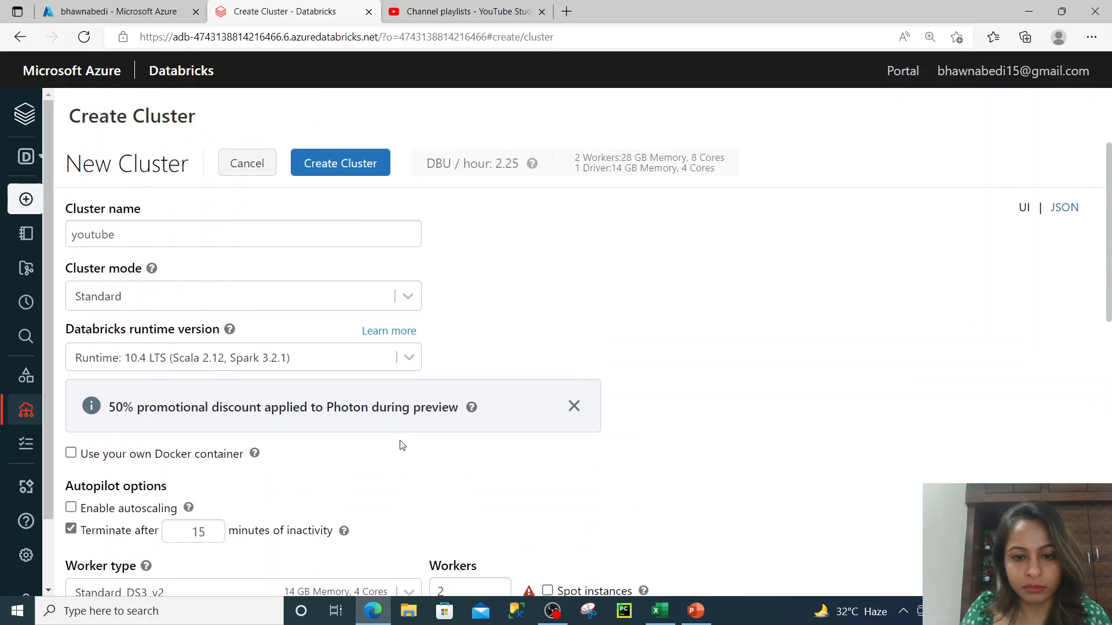
{"action": "scroll", "coordinate": [403, 446], "scroll_direction": "down", "scroll_amount": 10}
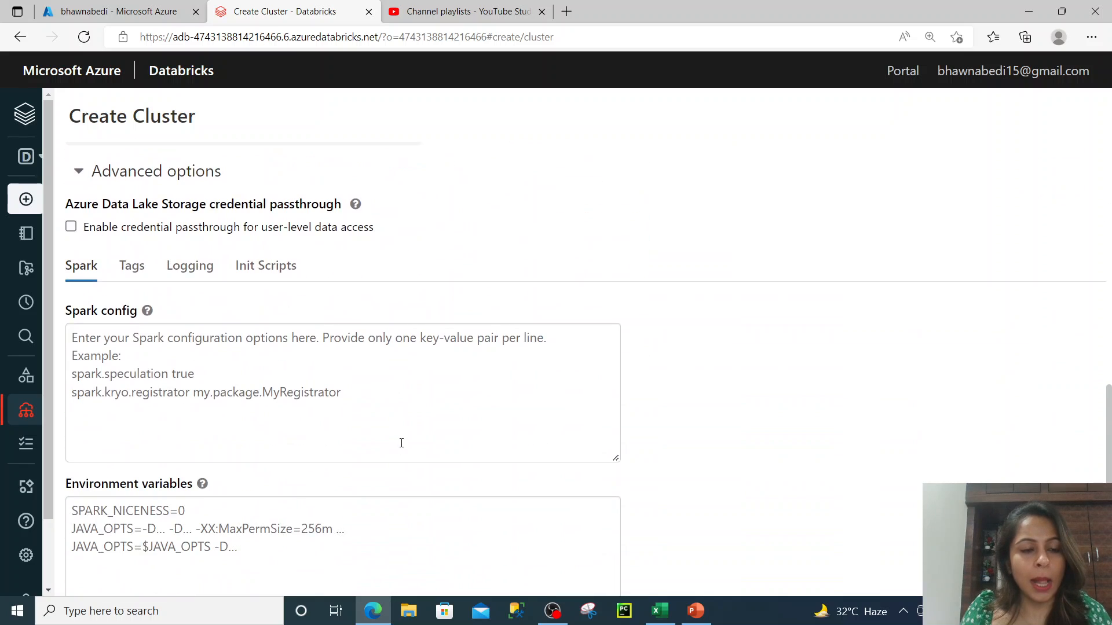
{"action": "scroll", "coordinate": [402, 443], "scroll_direction": "up", "scroll_amount": 6}
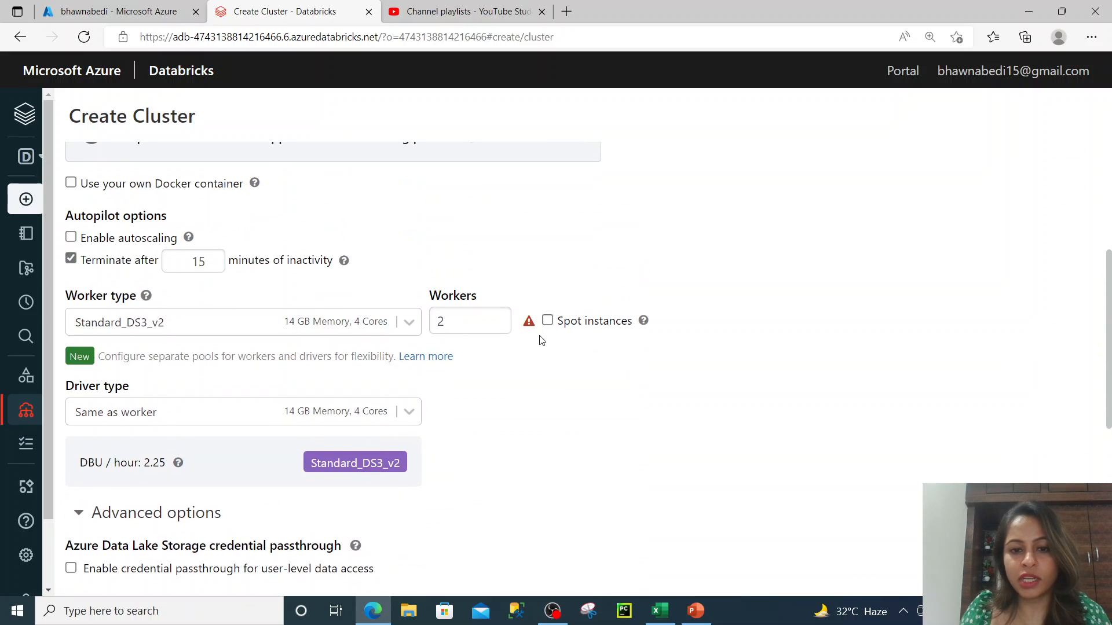
{"action": "left_click", "coordinate": [548, 322]}
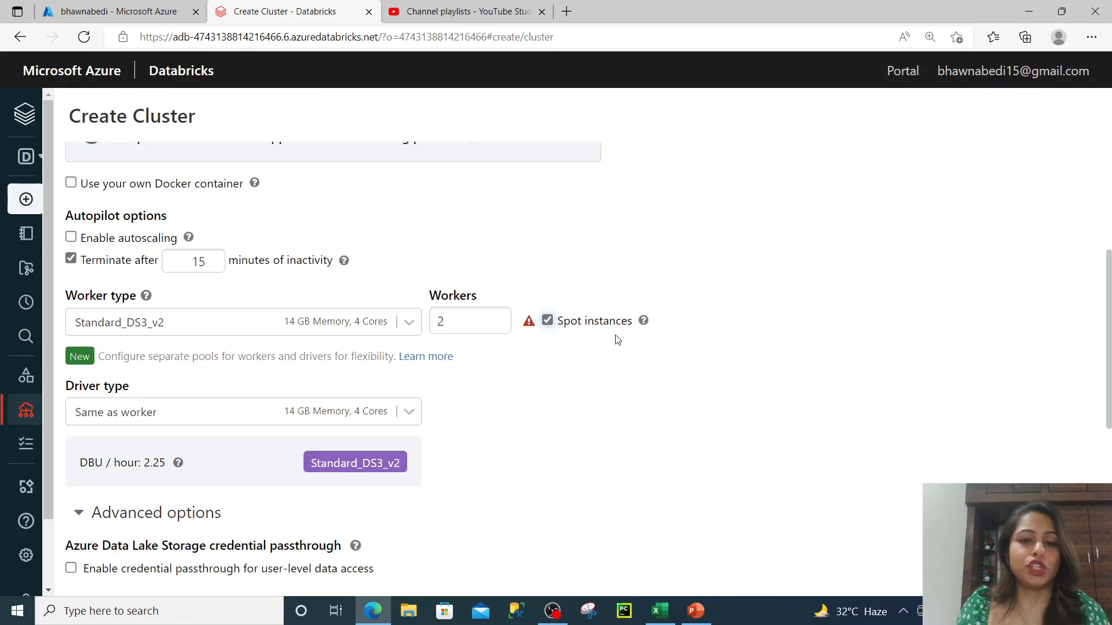
Look over the advanced Spark settings and examine the cluster's tags, highlighting the ClusterName and ClusterId values
{"action": "scroll", "coordinate": [616, 424], "scroll_direction": "down", "scroll_amount": 7}
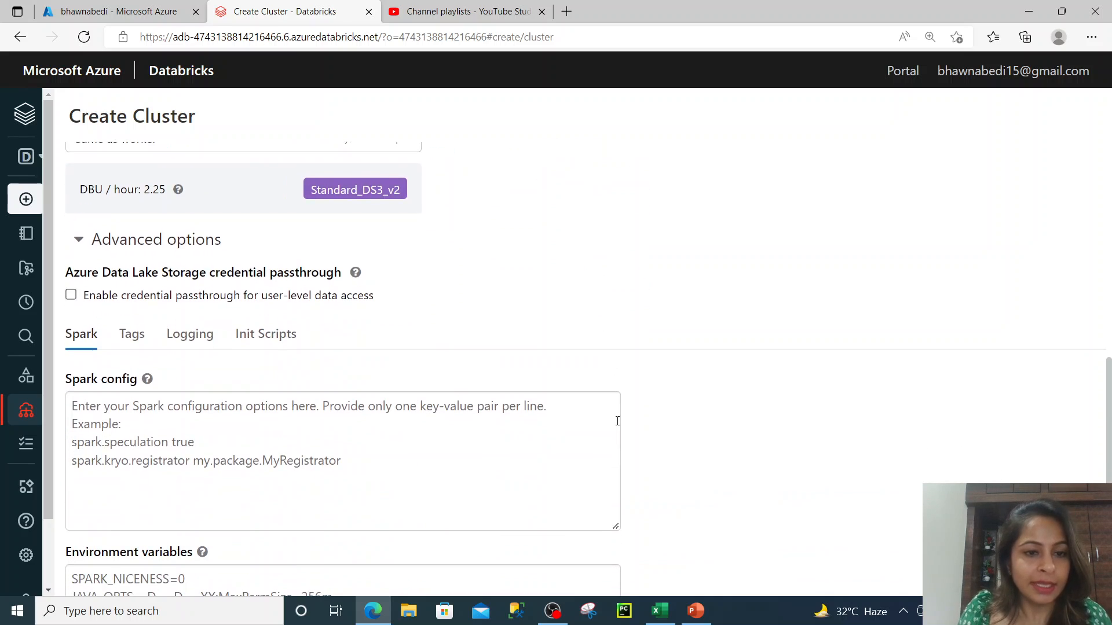
{"action": "scroll", "coordinate": [104, 293], "scroll_direction": "up", "scroll_amount": 3}
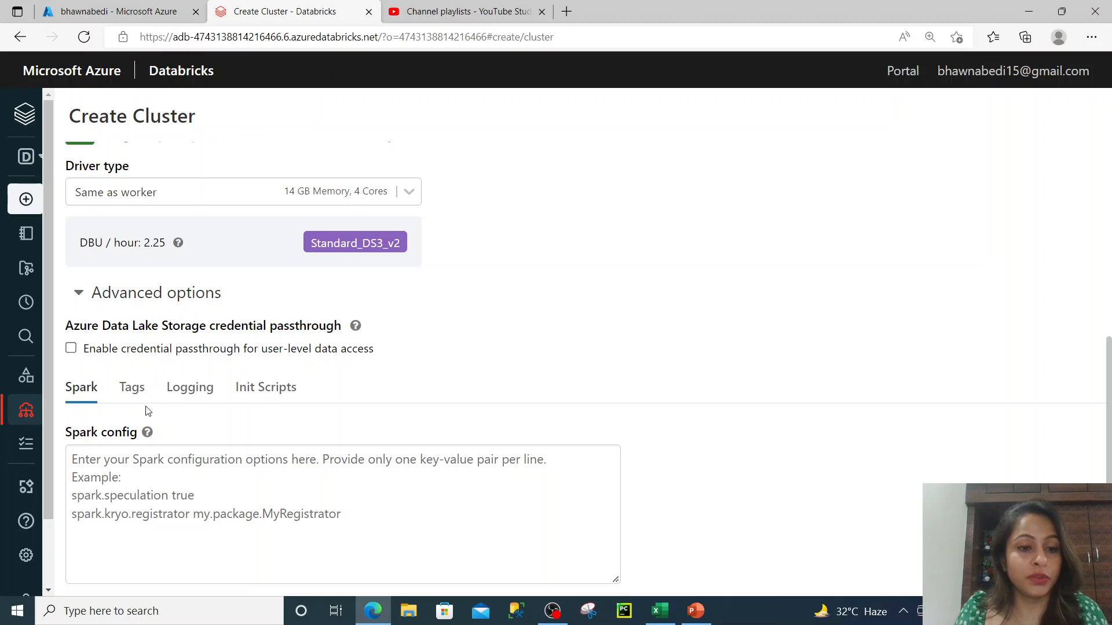
{"action": "scroll", "coordinate": [139, 394], "scroll_direction": "down", "scroll_amount": 3}
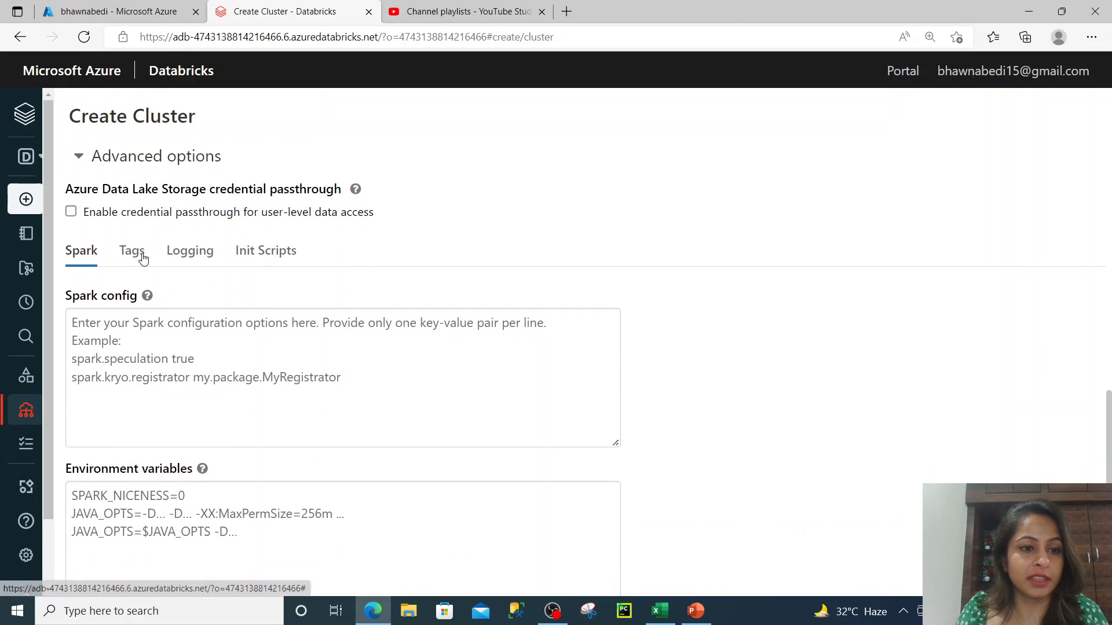
{"action": "left_click", "coordinate": [143, 256]}
{"action": "scroll", "coordinate": [308, 404], "scroll_direction": "down", "scroll_amount": 1}
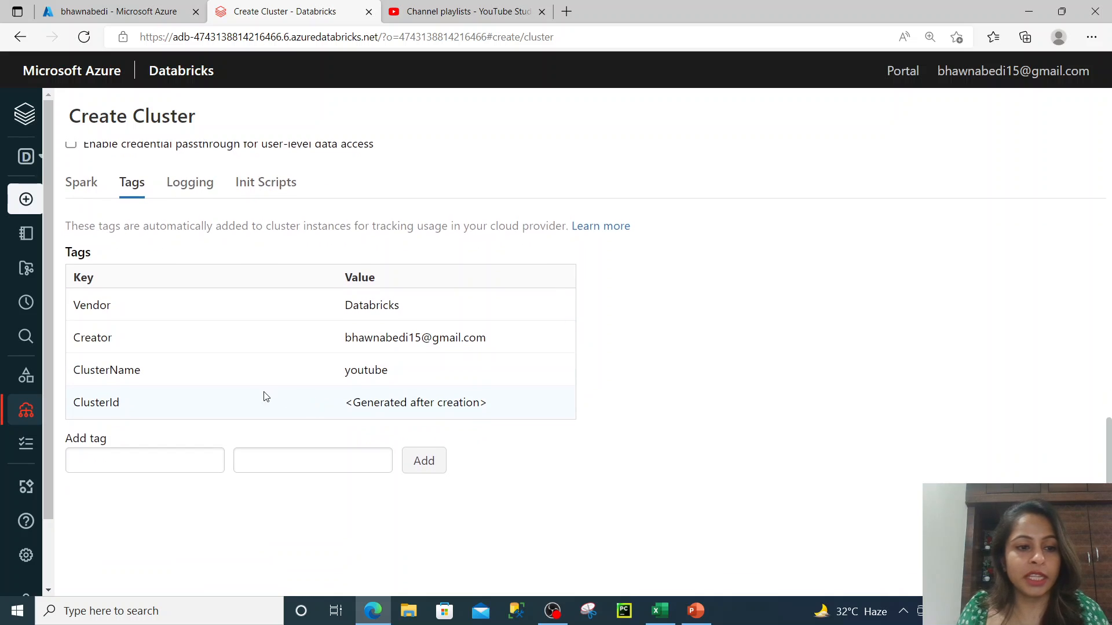
{"action": "left_click_drag", "start_coordinate": [345, 370], "coordinate": [419, 377]}
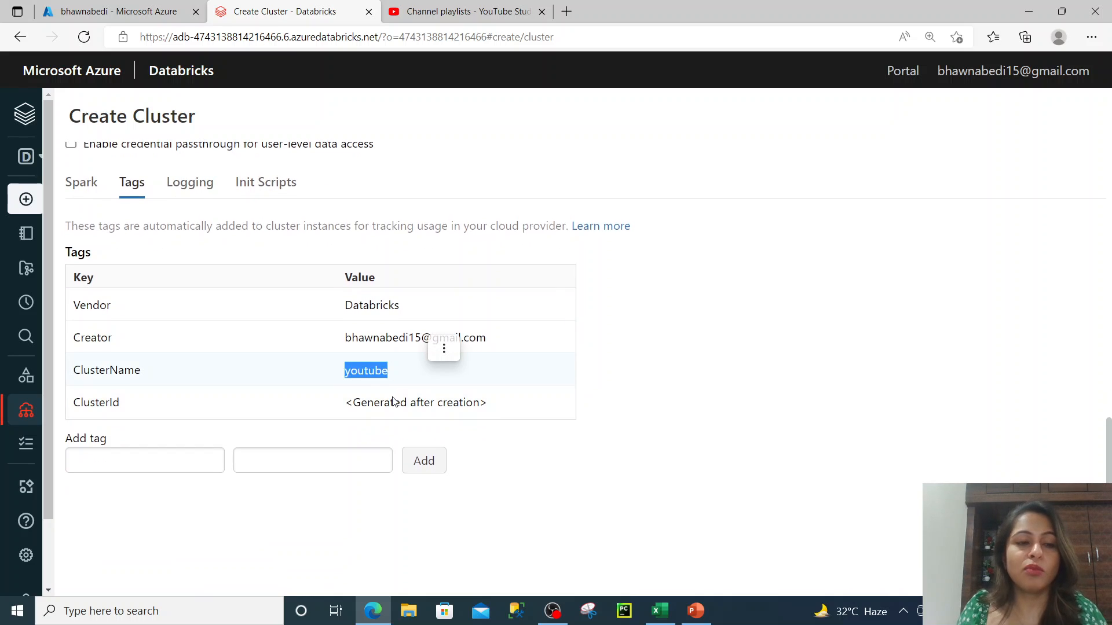
{"action": "left_click_drag", "start_coordinate": [346, 404], "coordinate": [504, 412]}
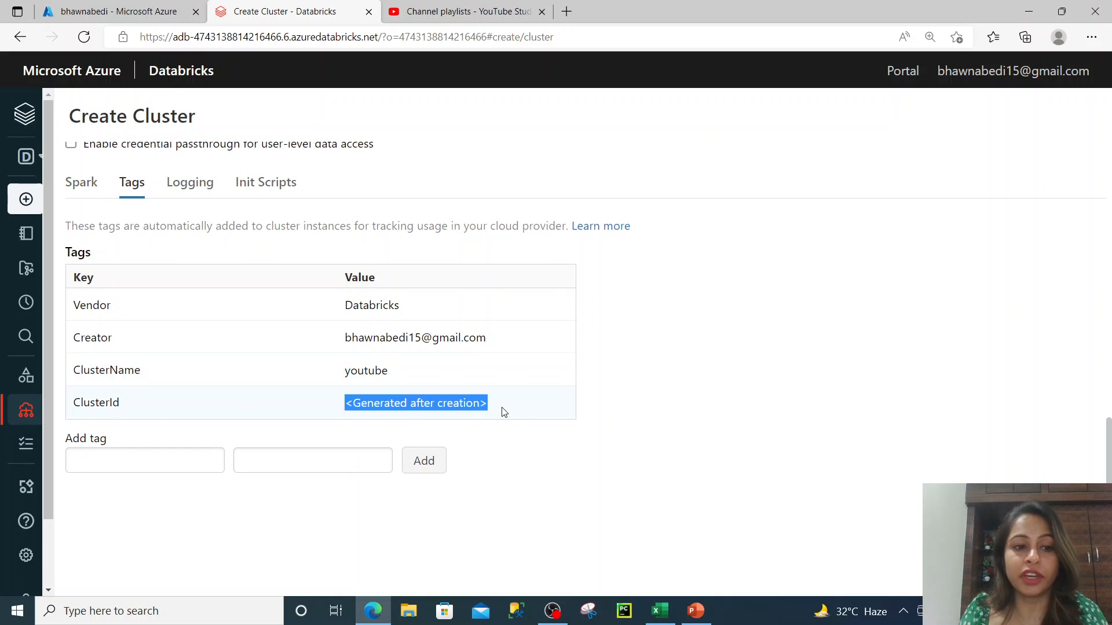
Set the cluster logging destination to DBFS with the log path dbfs:/cluster-logs
{"action": "left_click", "coordinate": [190, 183]}
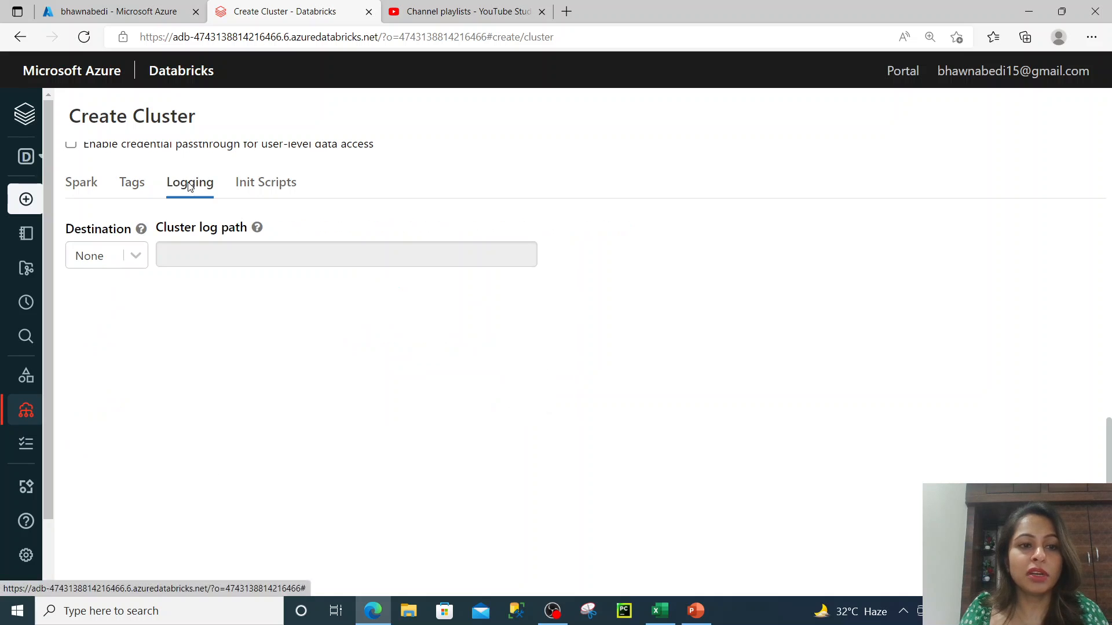
{"action": "left_click", "coordinate": [133, 260]}
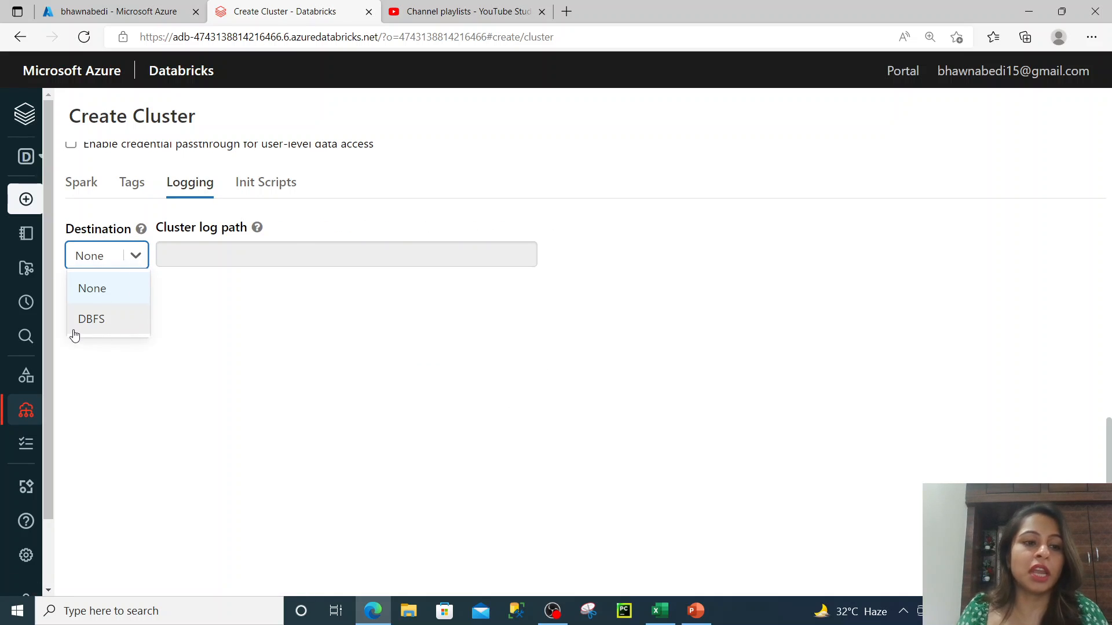
{"action": "left_click", "coordinate": [105, 336]}
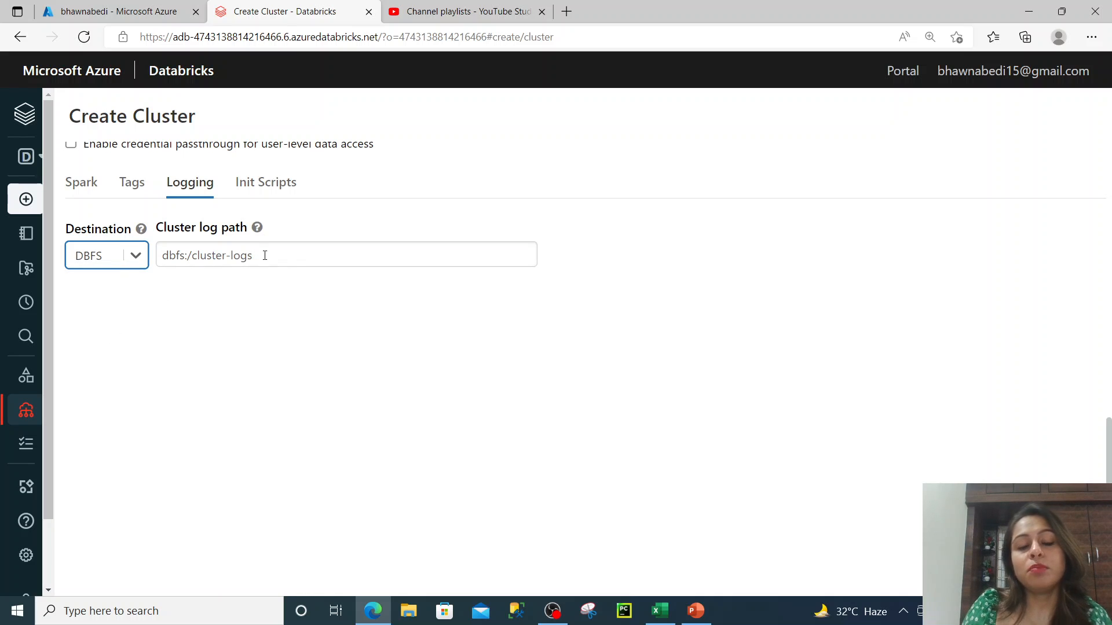
{"action": "left_click_drag", "start_coordinate": [264, 255], "coordinate": [156, 268]}
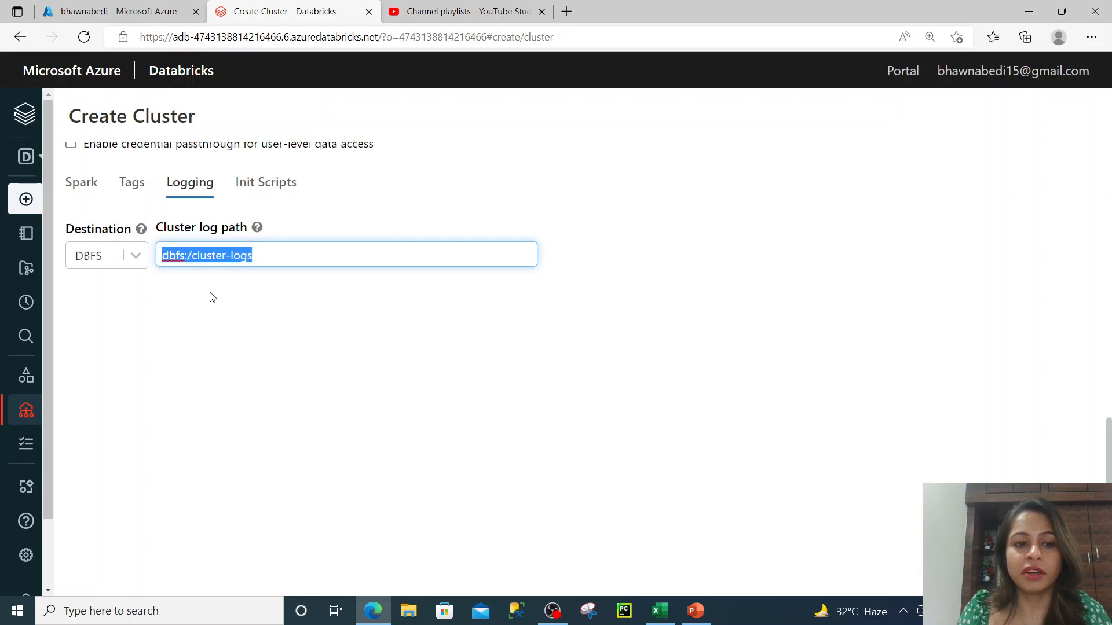
{"action": "left_click", "coordinate": [250, 278]}
{"action": "left_click", "coordinate": [280, 258]}
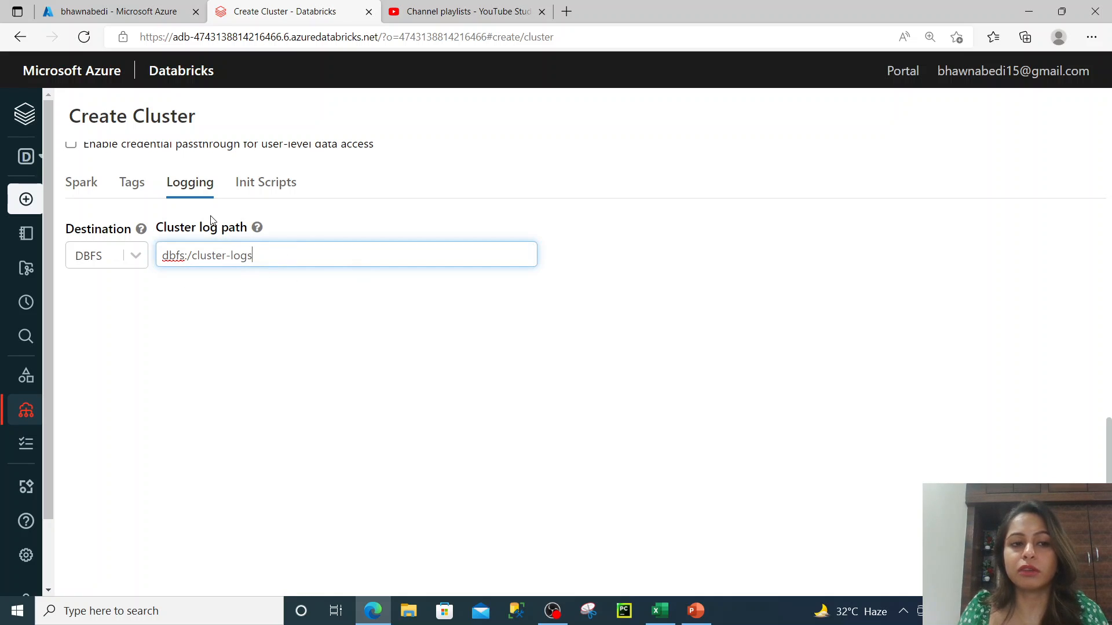
Check the init script destination and path, and return to the Spark config and environment variables
{"action": "left_click", "coordinate": [273, 184]}
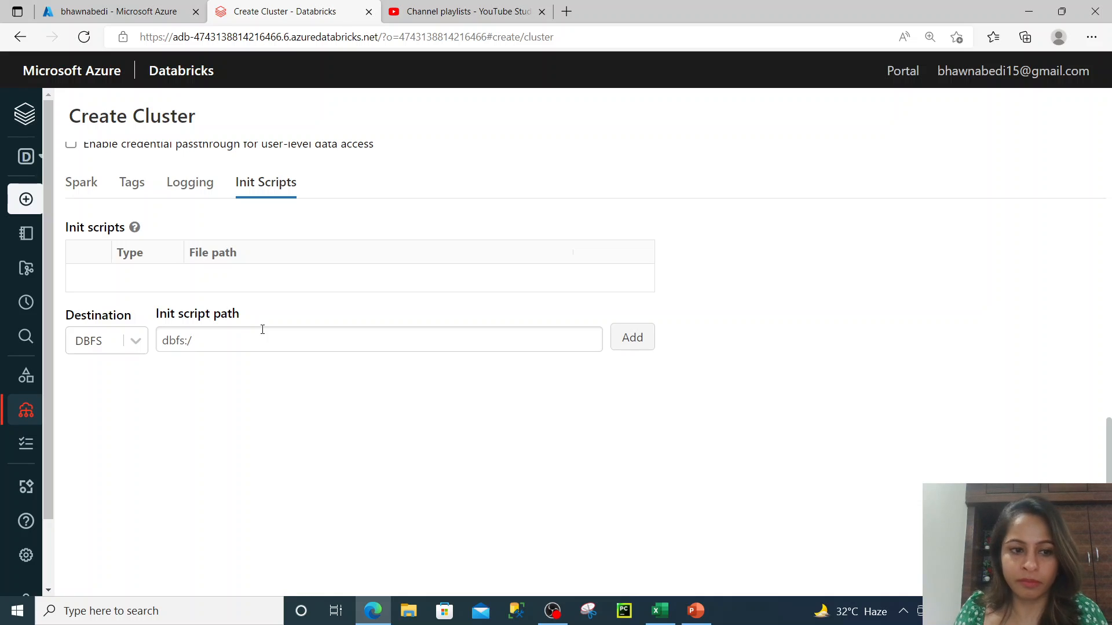
{"action": "left_click", "coordinate": [273, 351]}
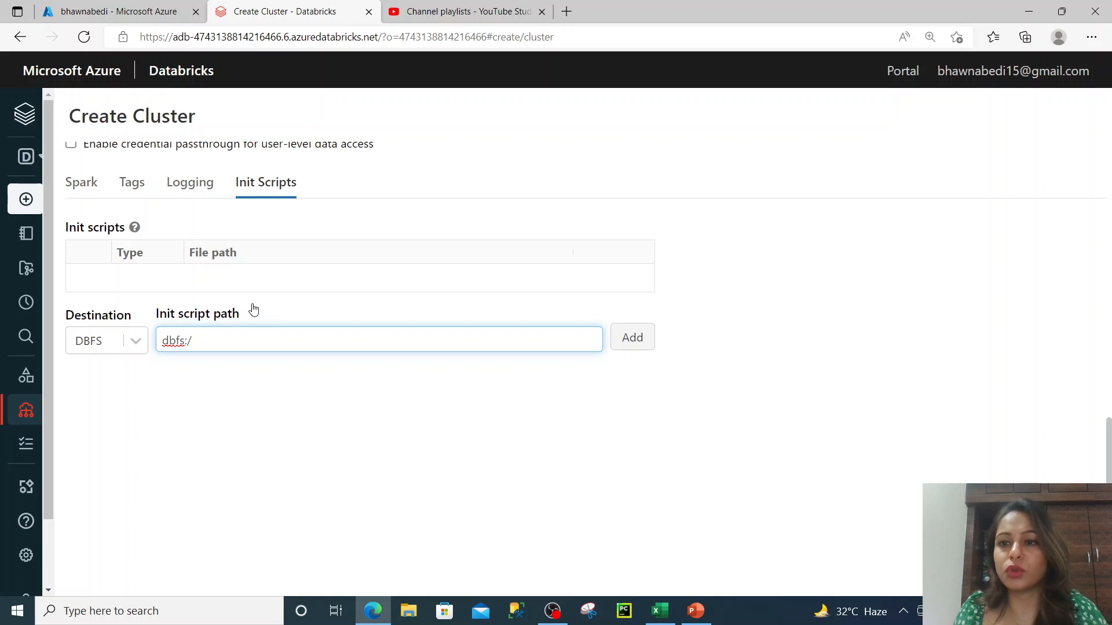
{"action": "left_click", "coordinate": [84, 189]}
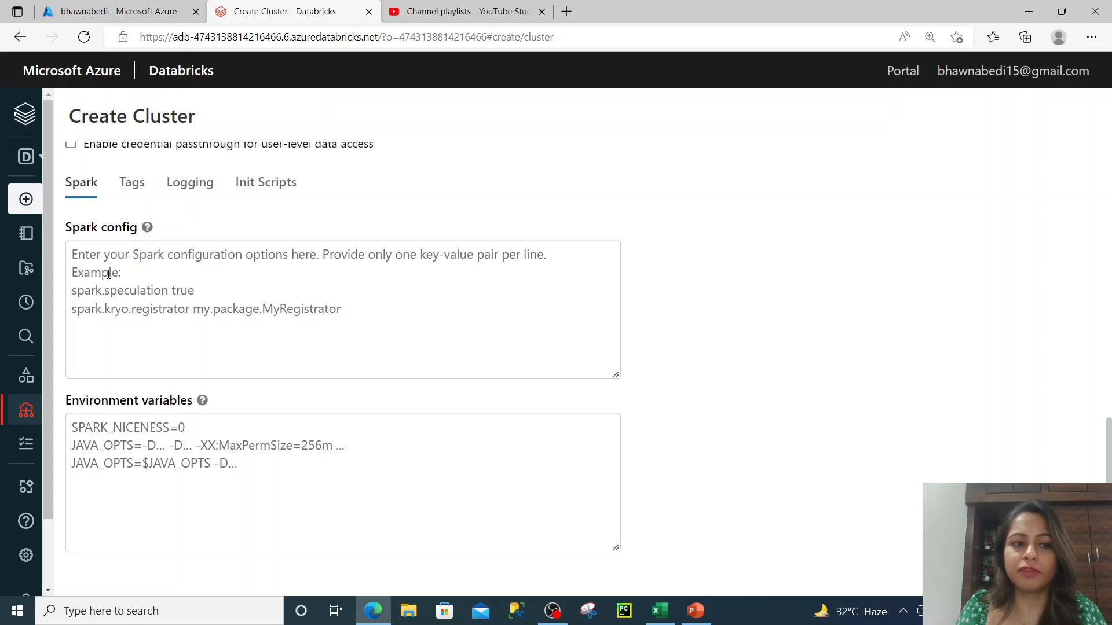
Create the youtube cluster with the configured settings and look over its configuration page
{"action": "left_click", "coordinate": [83, 254]}
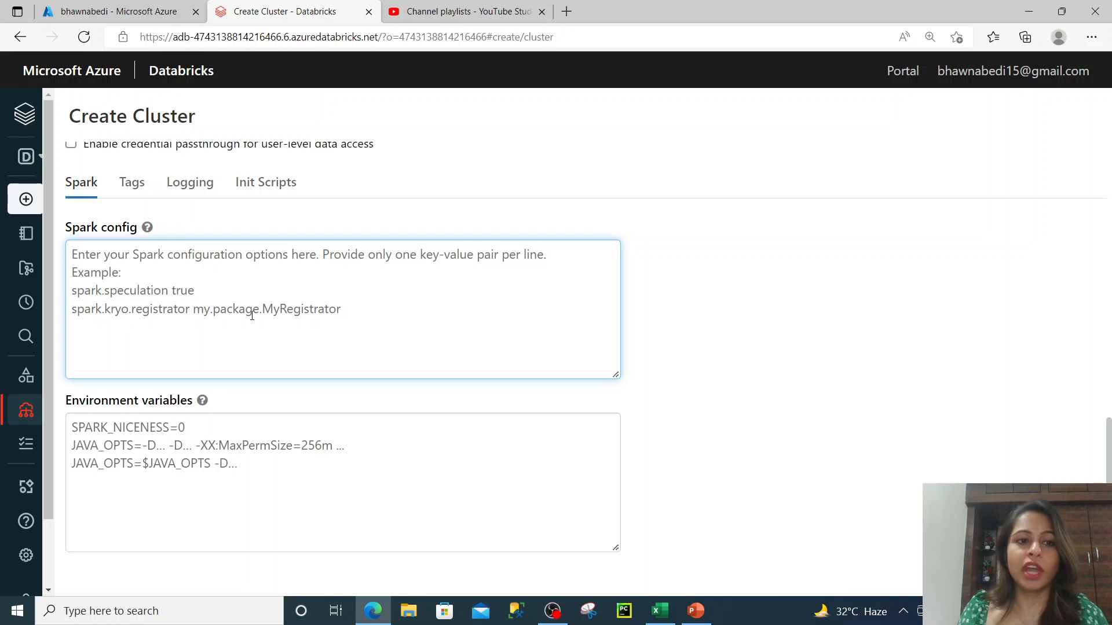
{"action": "scroll", "coordinate": [273, 342], "scroll_direction": "up", "scroll_amount": 10}
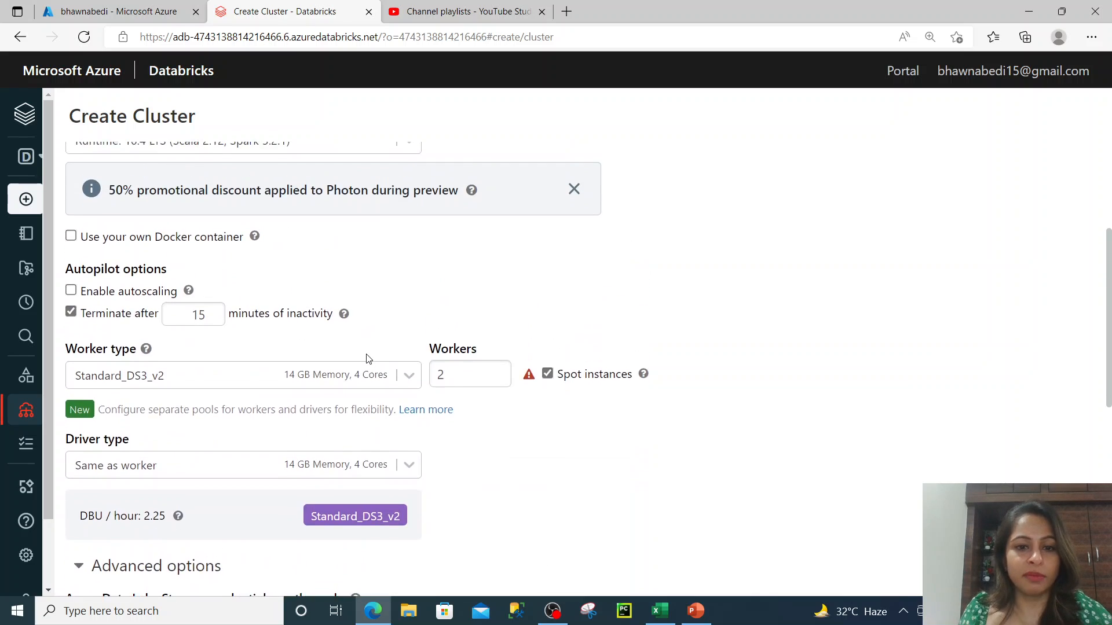
{"action": "scroll", "coordinate": [366, 359], "scroll_direction": "up", "scroll_amount": 2}
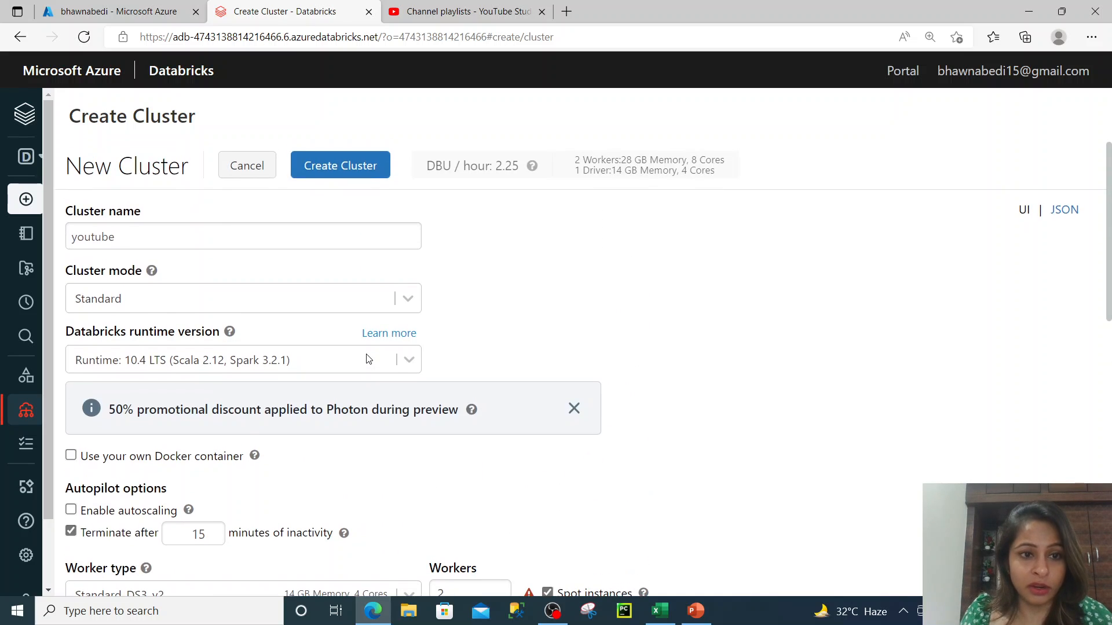
{"action": "left_click", "coordinate": [327, 165]}
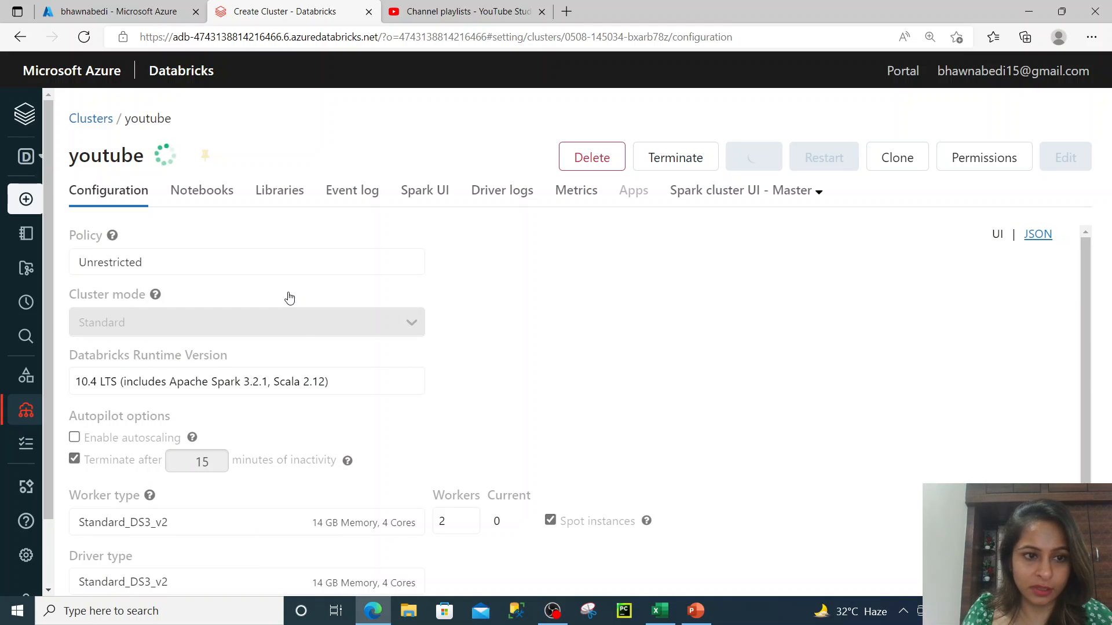
{"action": "scroll", "coordinate": [289, 299], "scroll_direction": "down", "scroll_amount": 2}
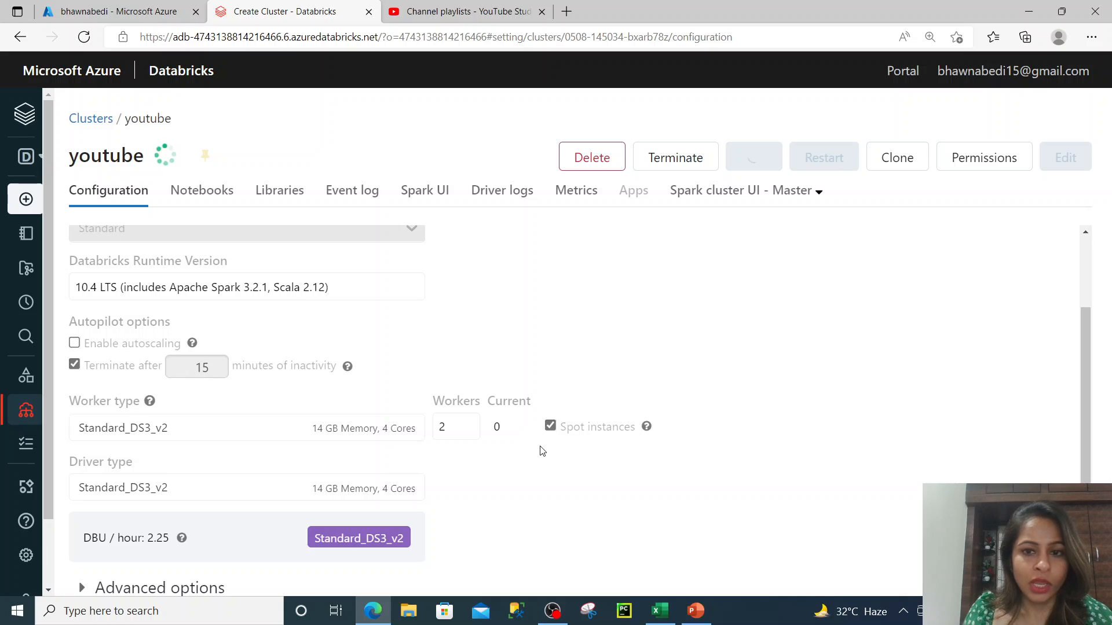
{"action": "scroll", "coordinate": [542, 451], "scroll_direction": "up", "scroll_amount": 2}
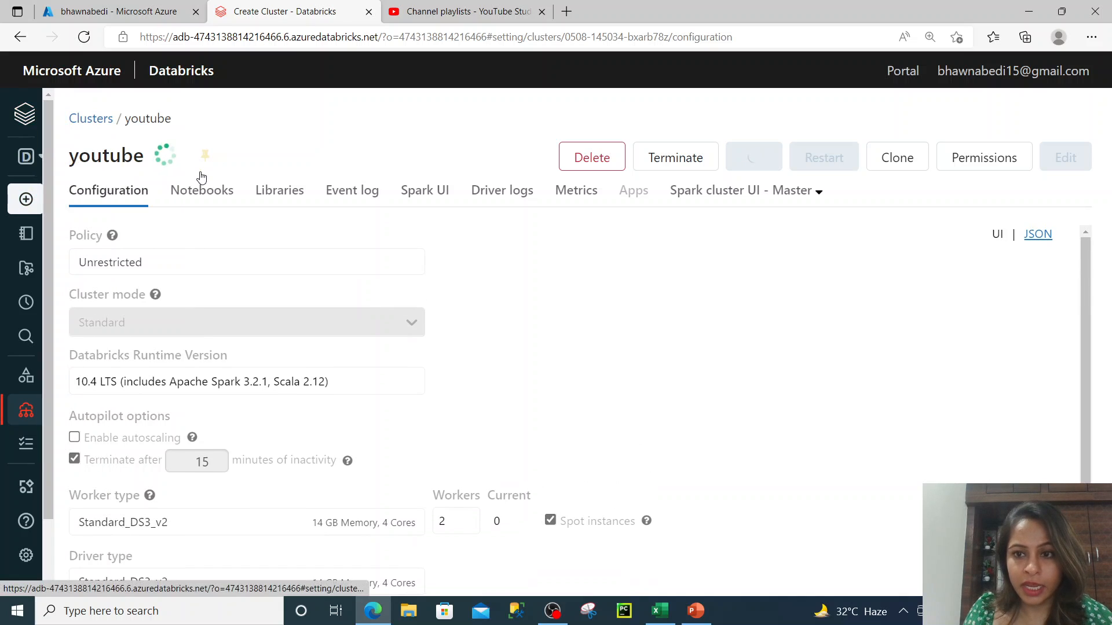
Open the cluster's library installation and examine the Python Egg and Python Whl upload types and the DBFS/ADLS and PyPI sources
{"action": "left_click", "coordinate": [276, 197]}
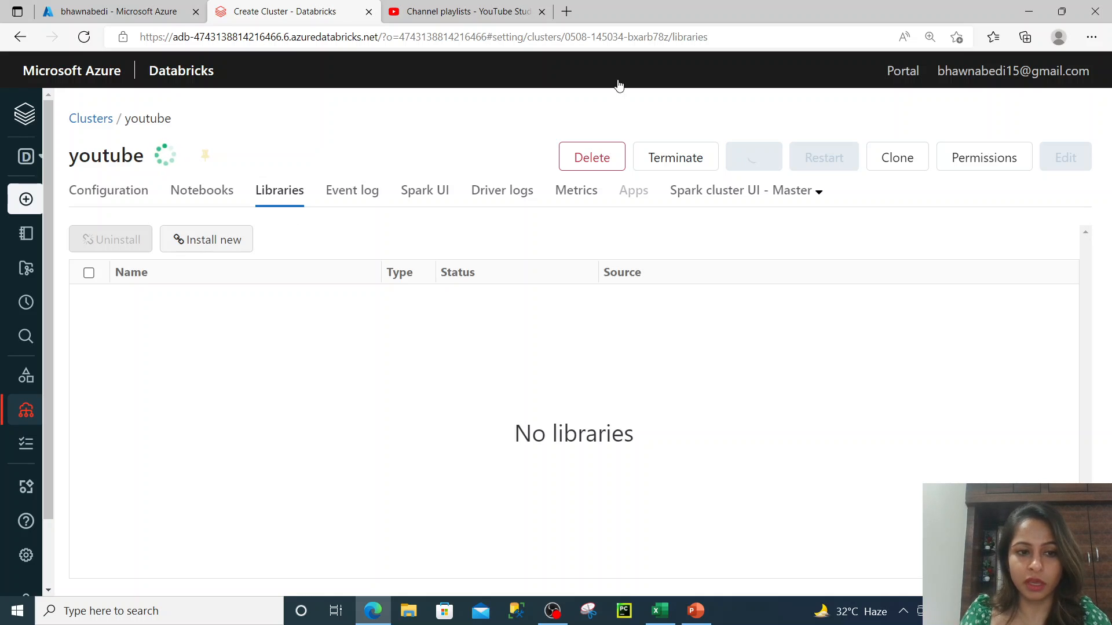
{"action": "left_click", "coordinate": [206, 251]}
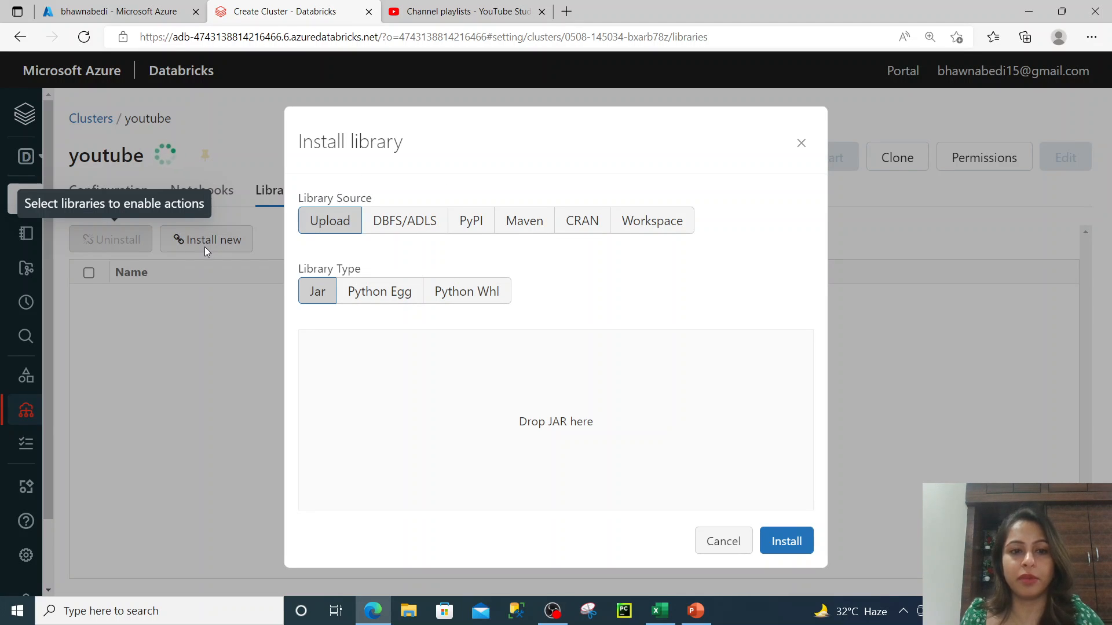
{"action": "left_click", "coordinate": [360, 293]}
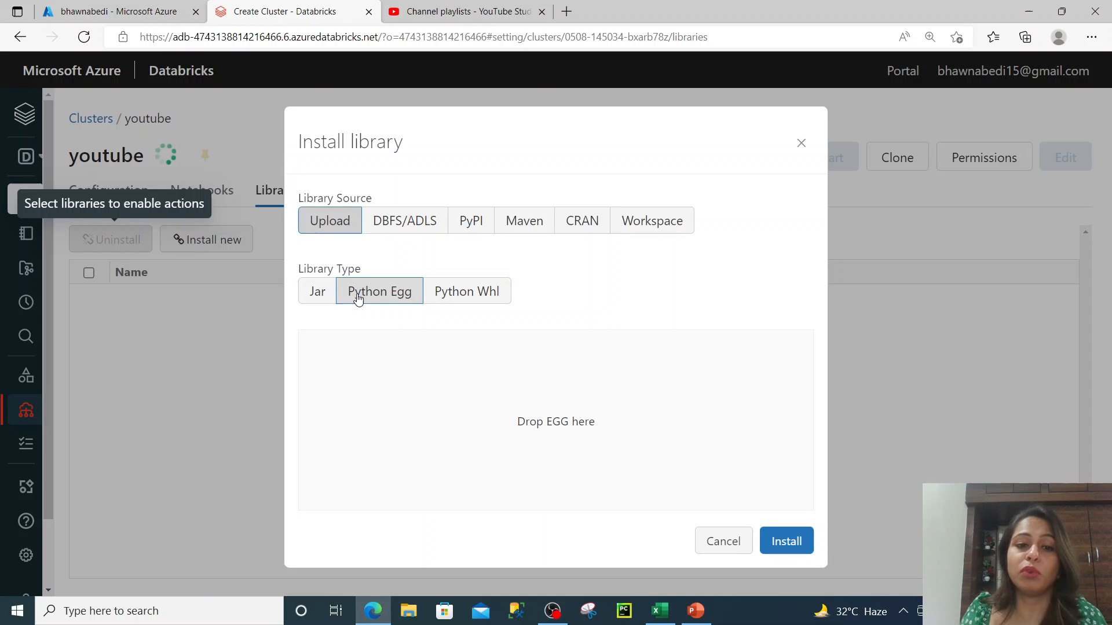
{"action": "left_click", "coordinate": [496, 306]}
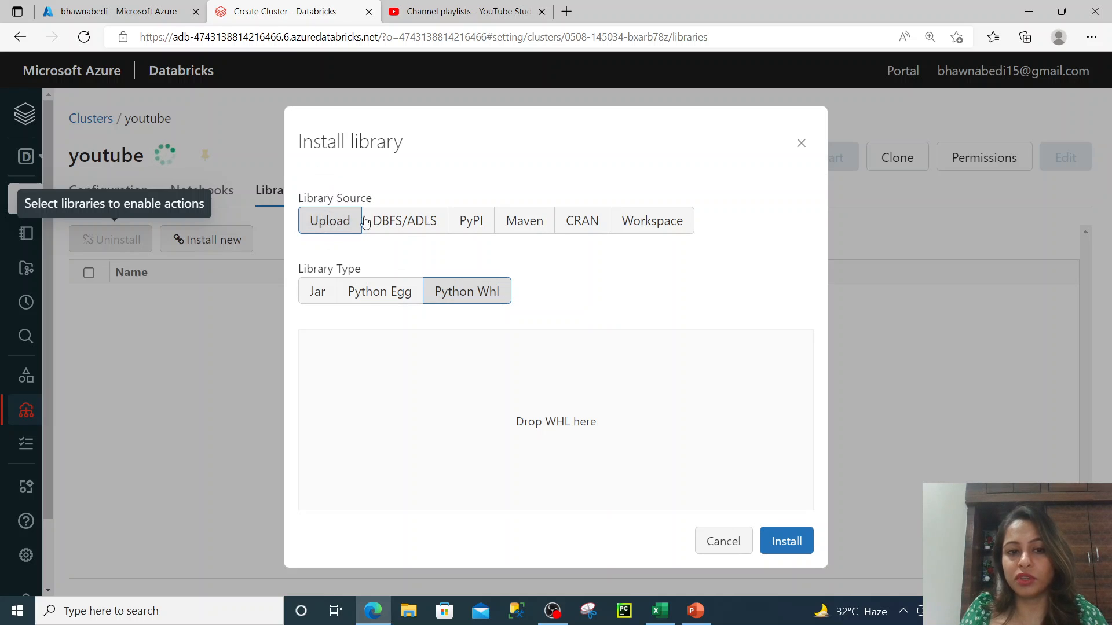
{"action": "left_click", "coordinate": [424, 229]}
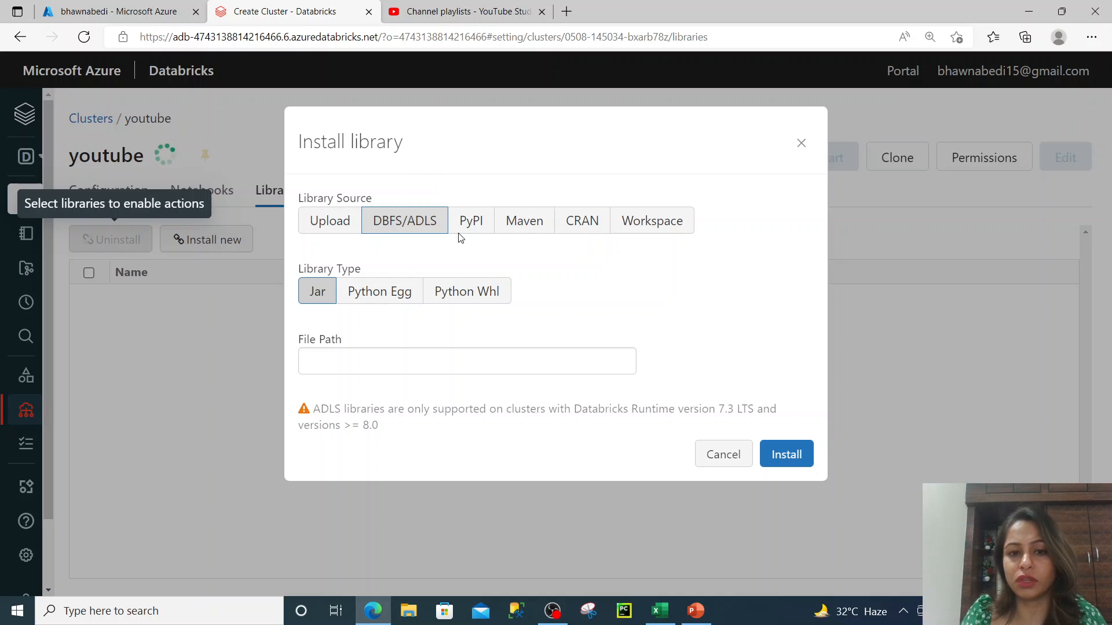
{"action": "left_click", "coordinate": [481, 232]}
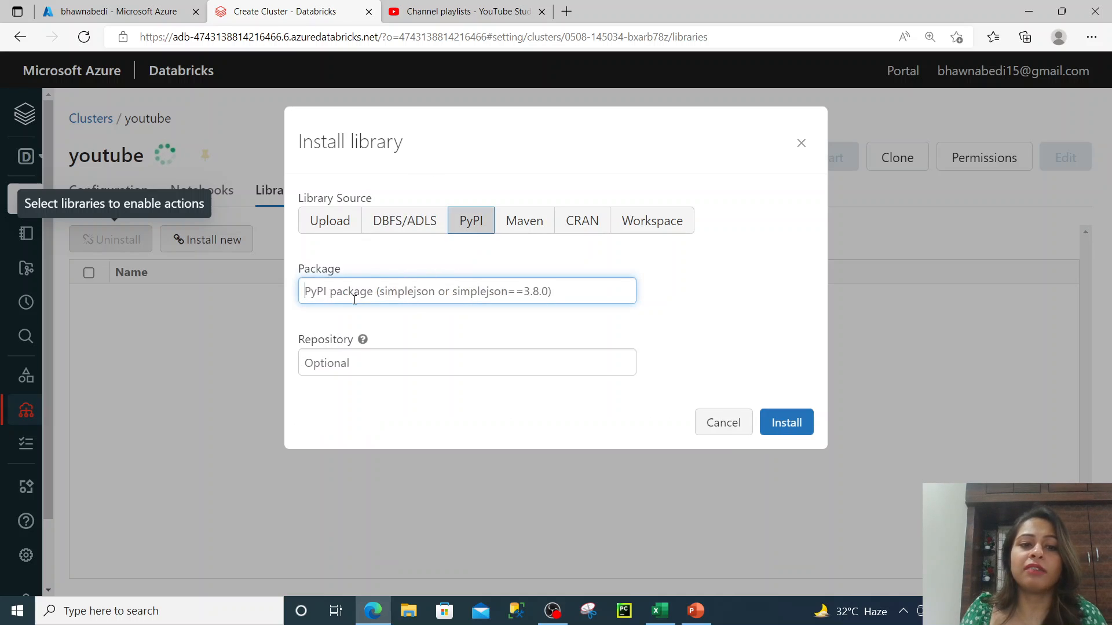
{"action": "left_click", "coordinate": [328, 297]}
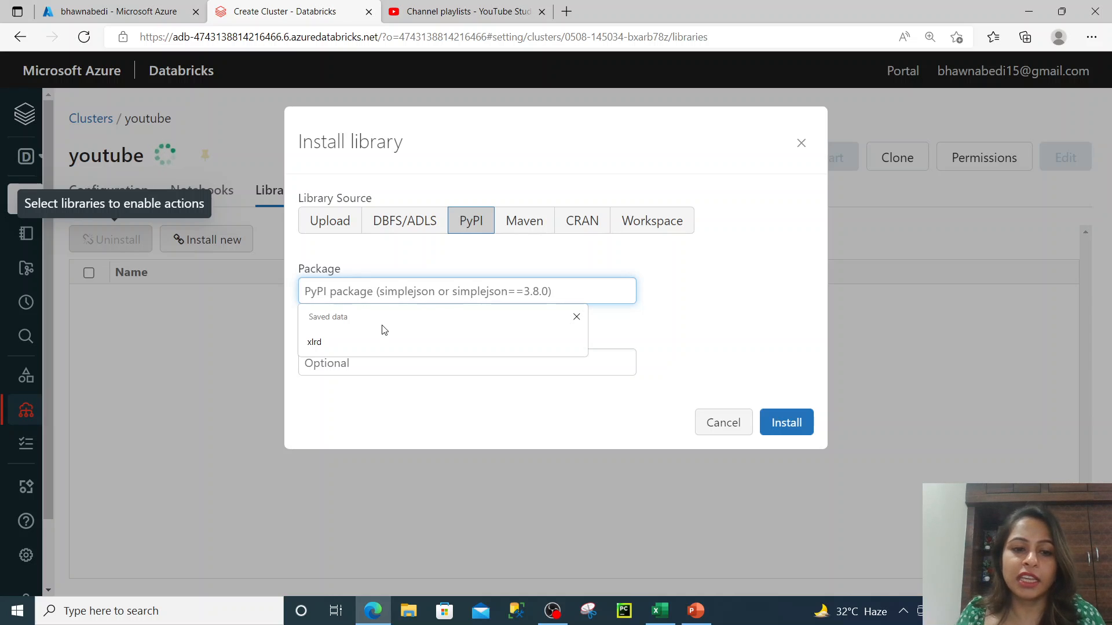
Install the Maven library com.microsoft.azure:azure-eventhubs-spark_2.12:2.3.18 on the youtube cluster
{"action": "left_click", "coordinate": [526, 221]}
{"action": "left_click", "coordinate": [467, 291]}
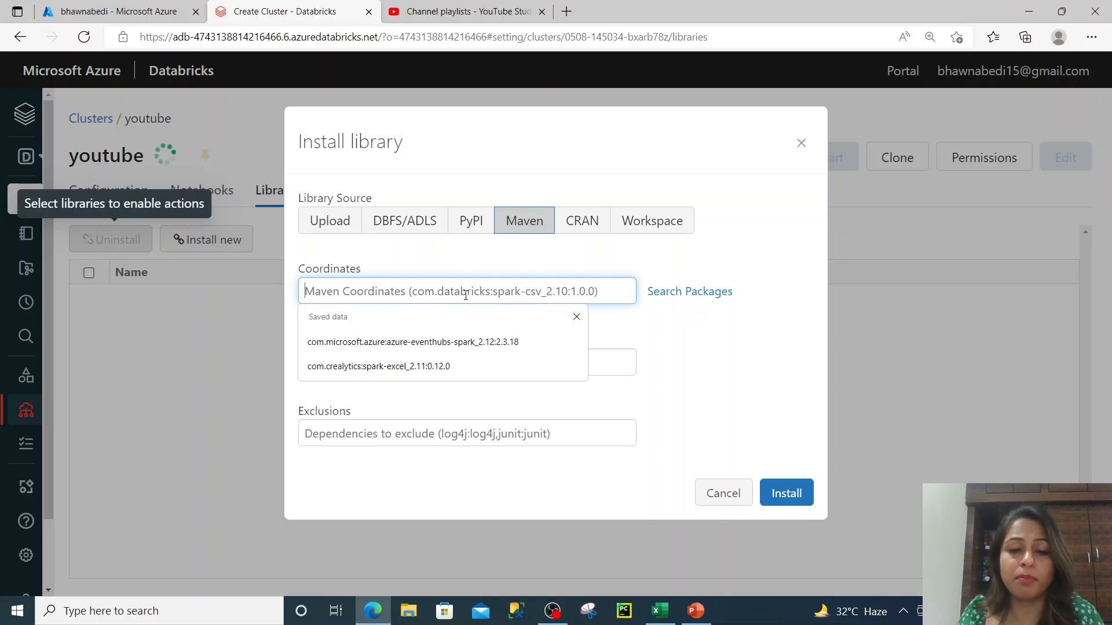
{"action": "left_click", "coordinate": [444, 347]}
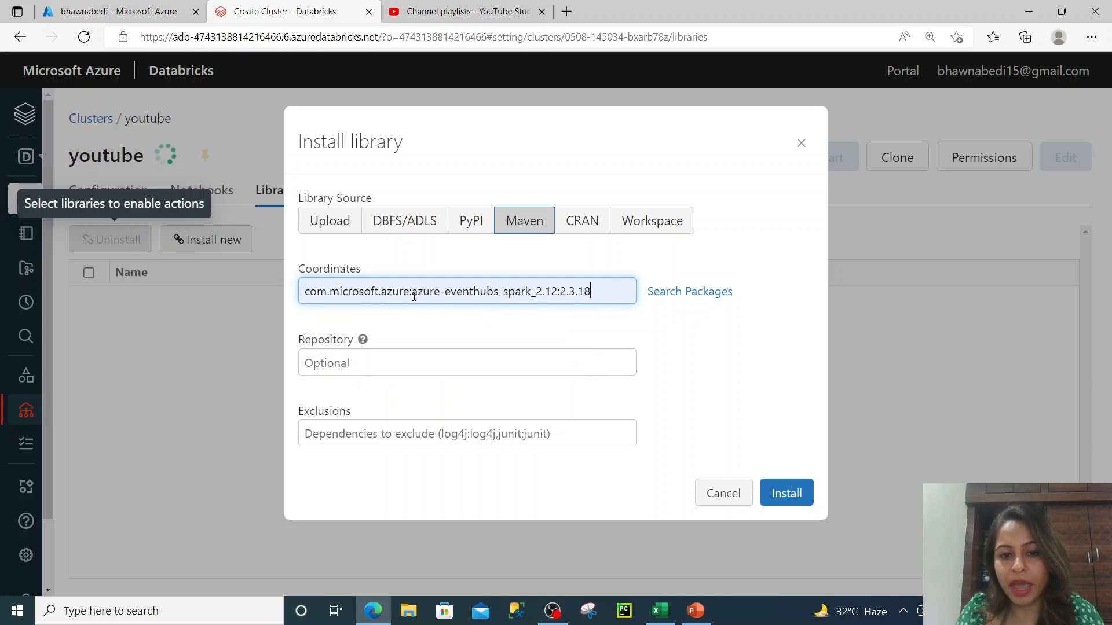
{"action": "left_click", "coordinate": [795, 495]}
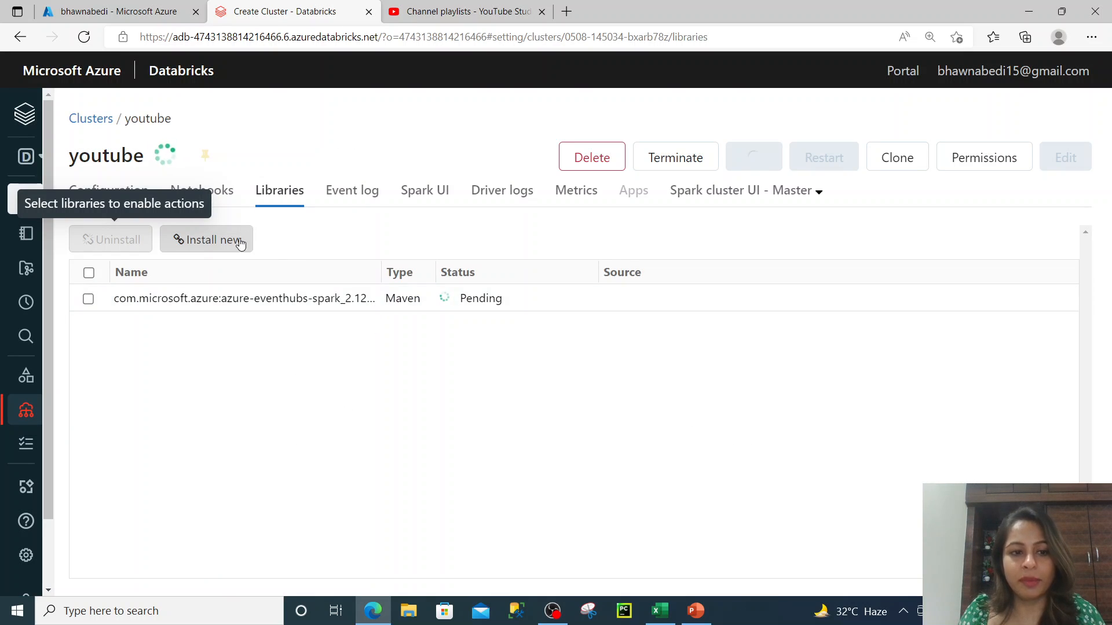
Examine the Maven, CRAN, Workspace and PyPI sources for another library and close the installation without adding one
{"action": "left_click", "coordinate": [232, 240]}
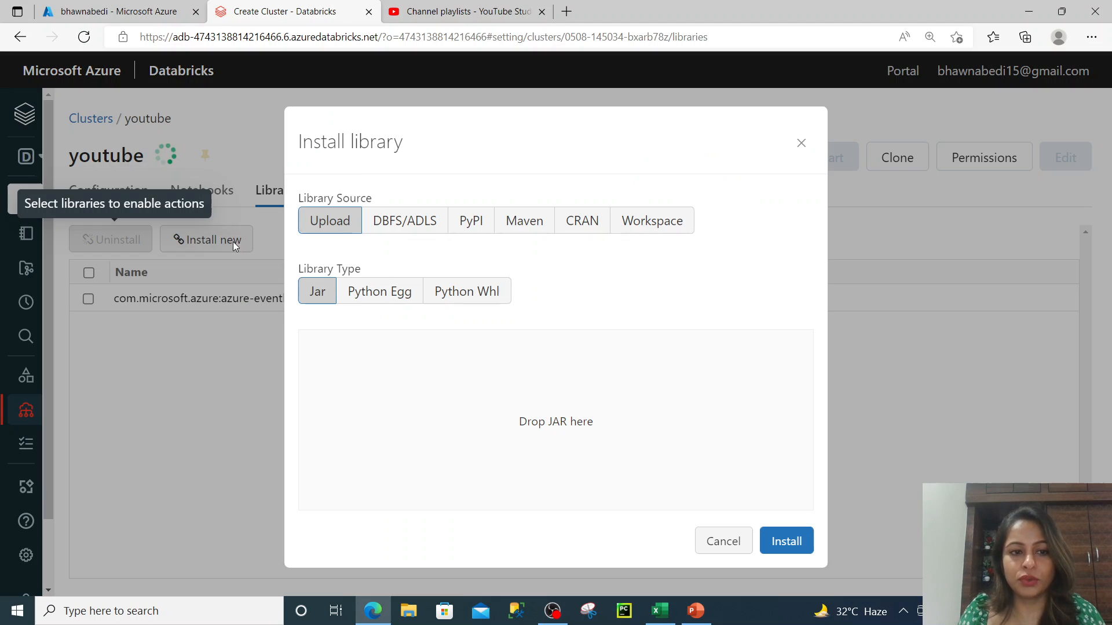
{"action": "left_click", "coordinate": [520, 222]}
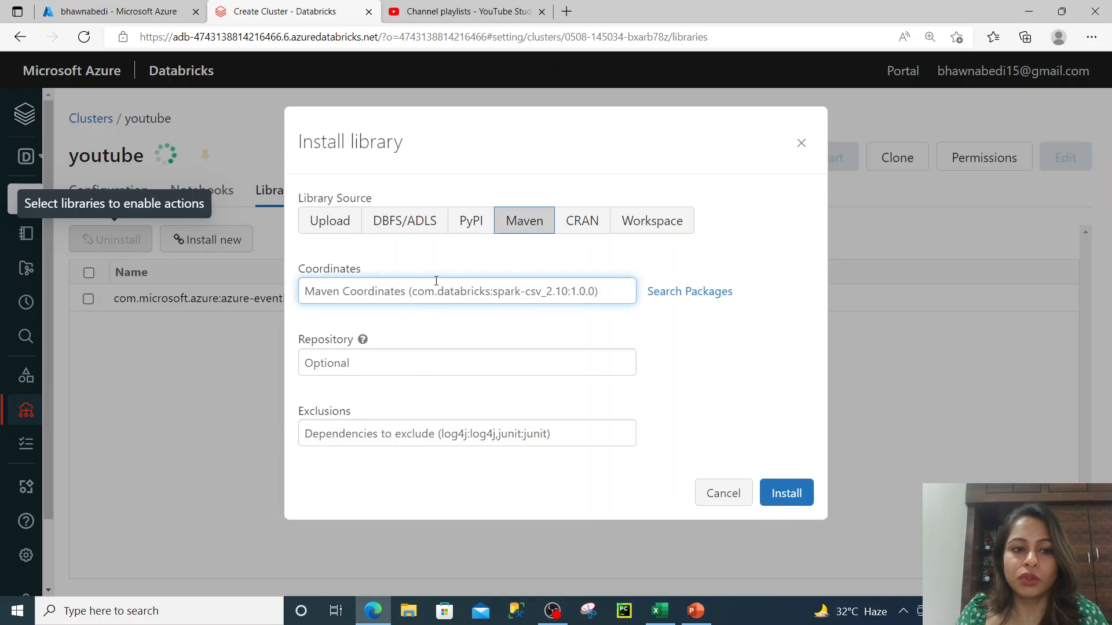
{"action": "left_click", "coordinate": [584, 229]}
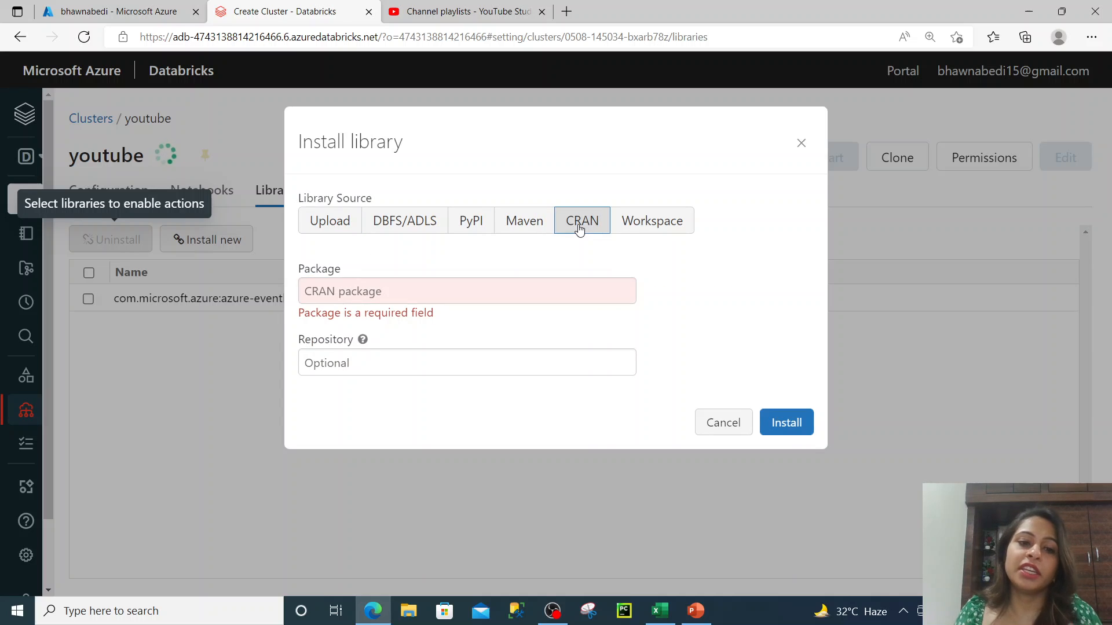
{"action": "left_click", "coordinate": [643, 229]}
{"action": "left_click", "coordinate": [467, 224]}
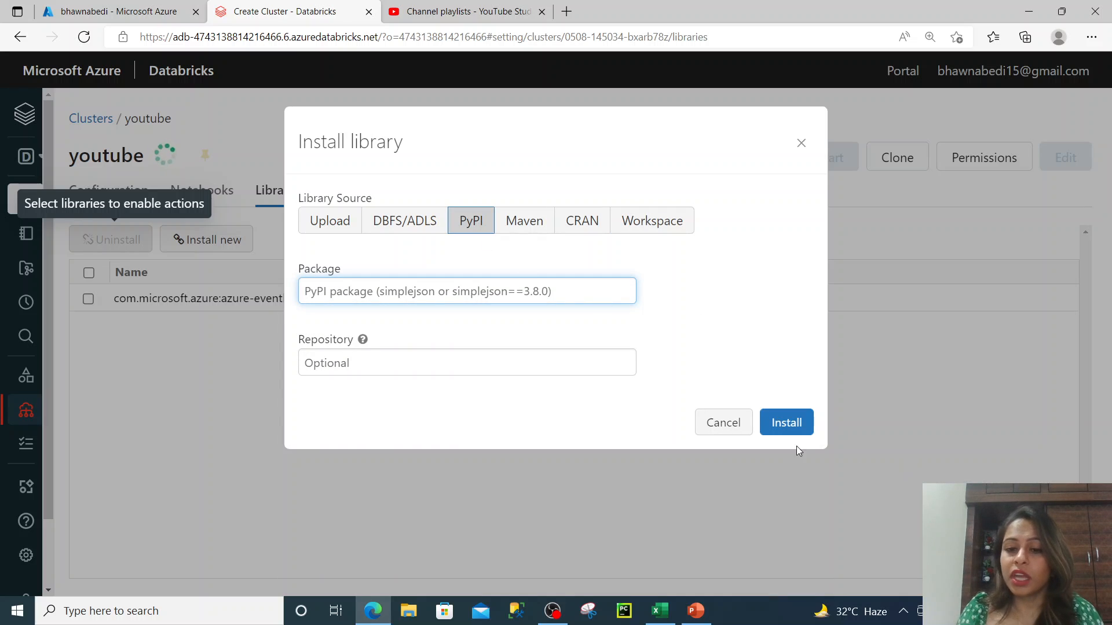
{"action": "left_click", "coordinate": [744, 438]}
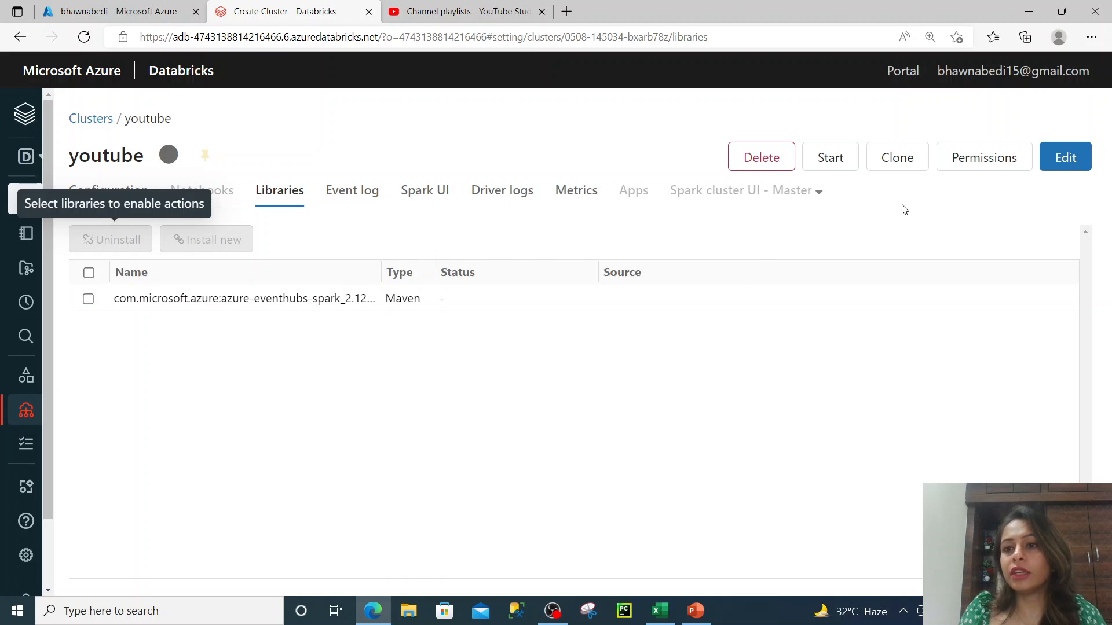
Check the cluster's permission settings and the users and groups that can be added, leaving them without saving
{"action": "left_click", "coordinate": [966, 165]}
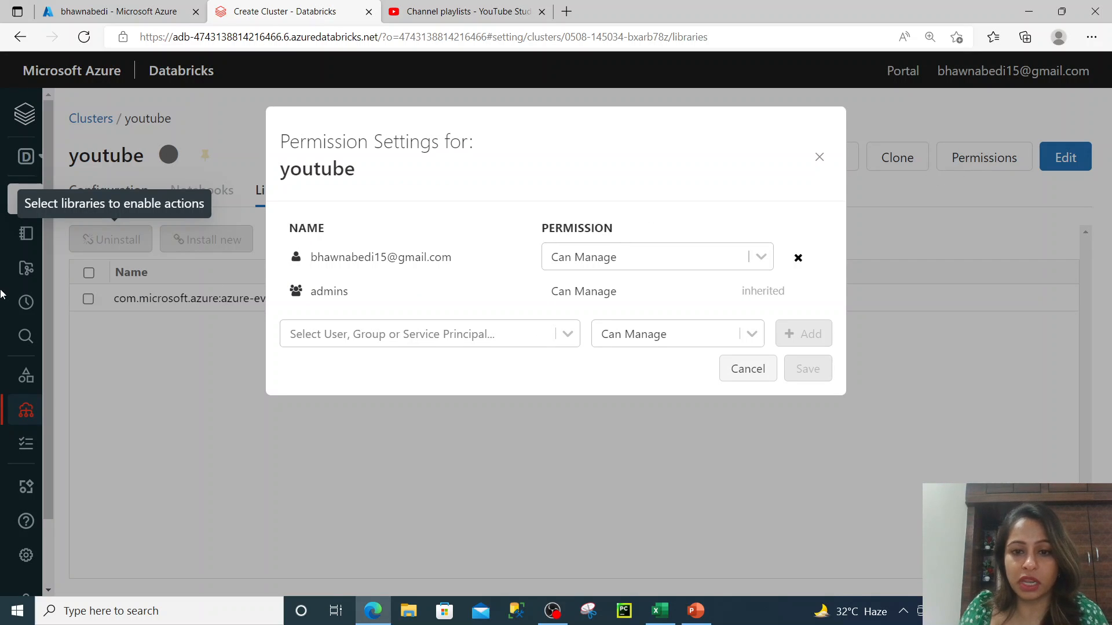
{"action": "left_click", "coordinate": [417, 336]}
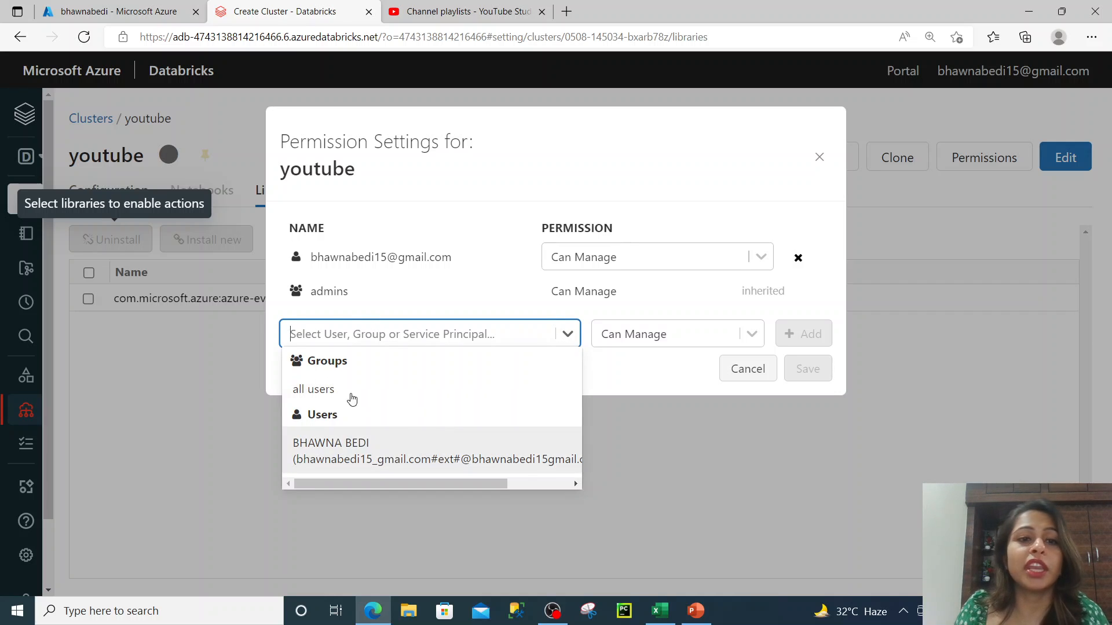
{"action": "left_click", "coordinate": [746, 371]}
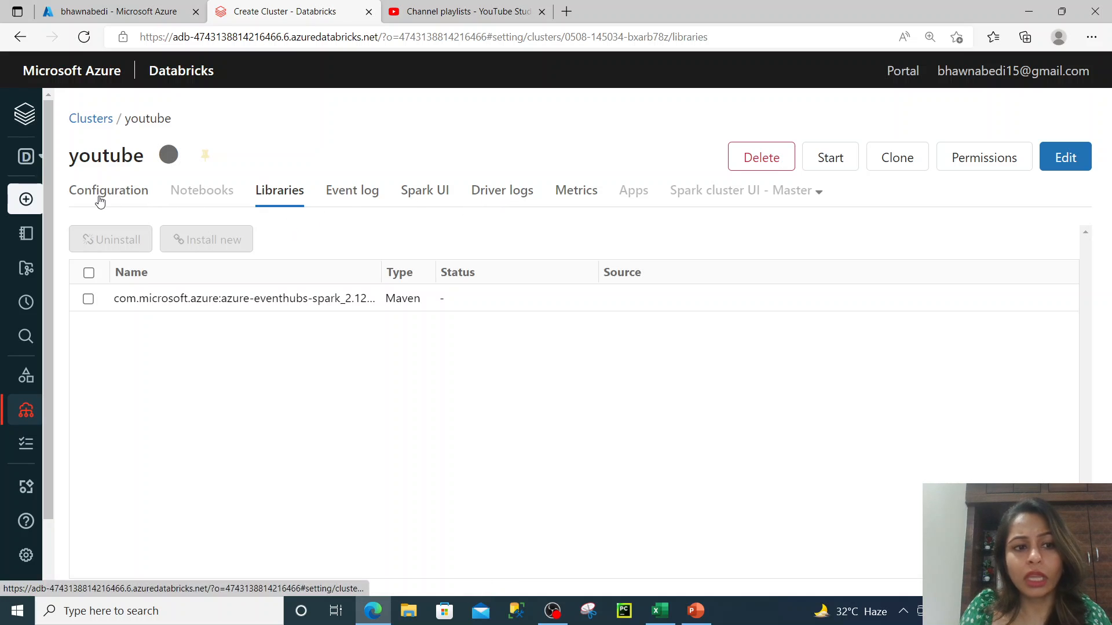
Open the youtube cluster for editing and look over its runtime, autopilot, worker and driver settings
{"action": "left_click", "coordinate": [1075, 153]}
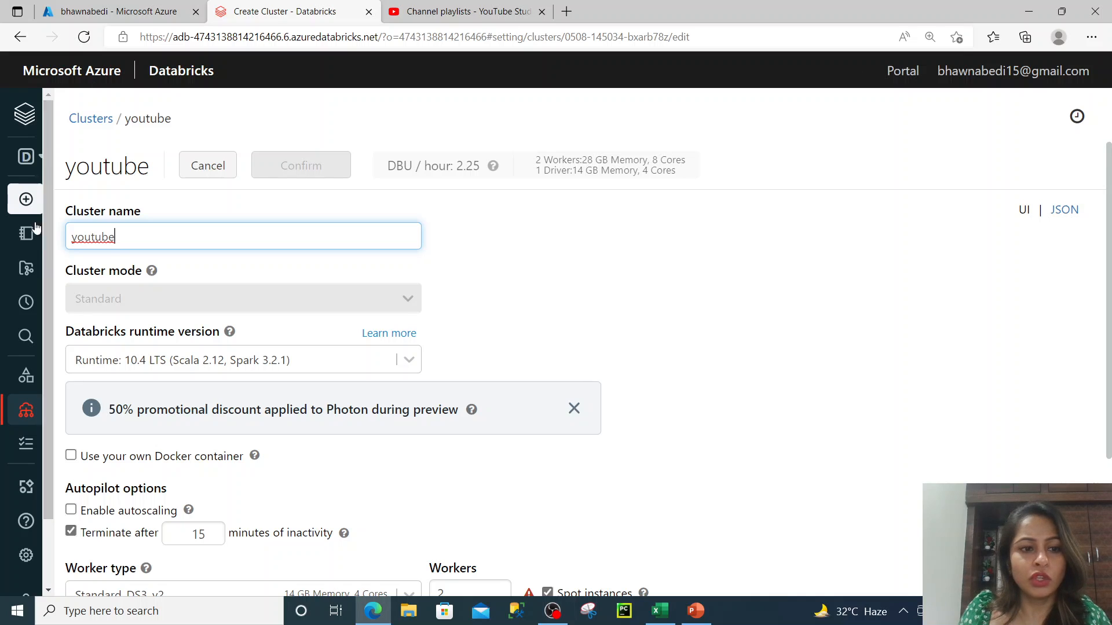
{"action": "scroll", "coordinate": [416, 394], "scroll_direction": "down", "scroll_amount": 1}
{"action": "scroll", "coordinate": [416, 394], "scroll_direction": "down", "scroll_amount": 2}
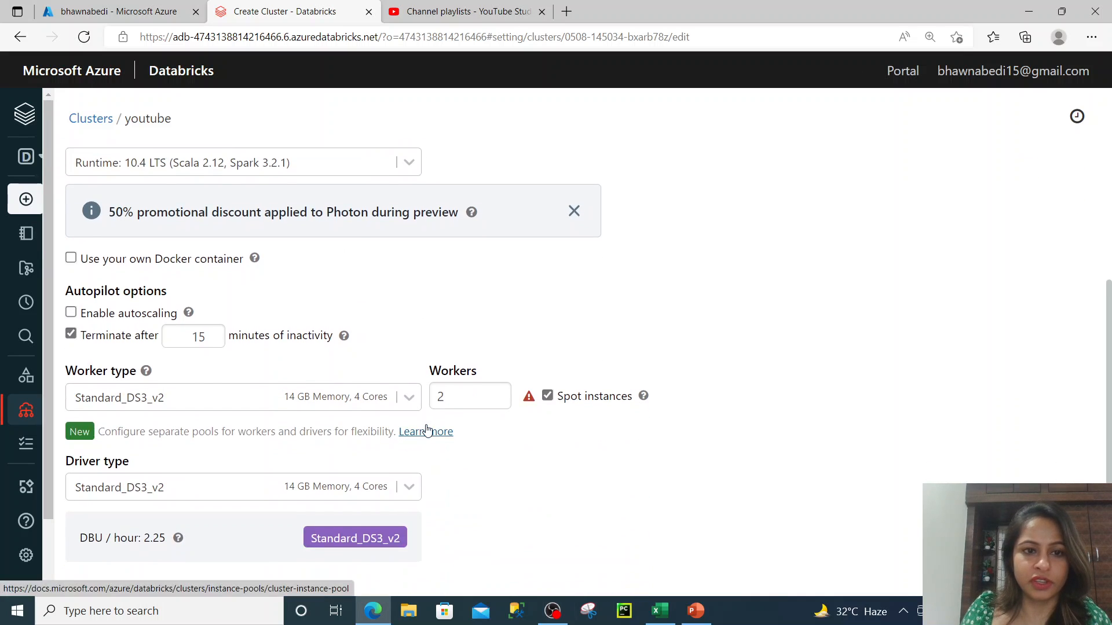
{"action": "scroll", "coordinate": [427, 431], "scroll_direction": "up", "scroll_amount": 3}
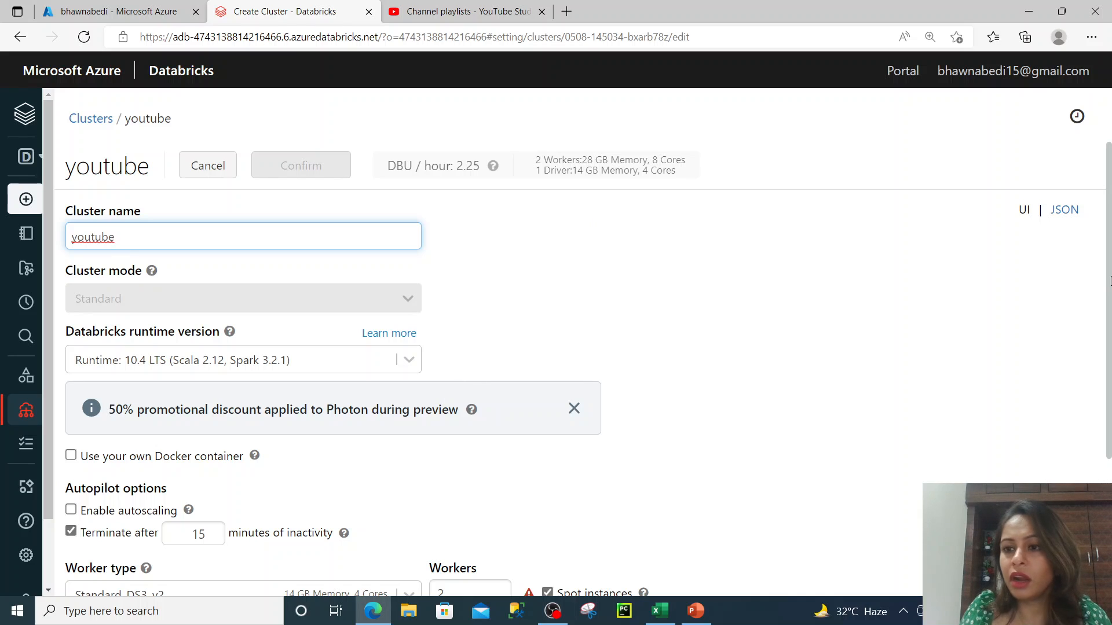
Show the cluster definition as JSON and examine it, highlighting the lines from the opening brace to cluster_log_conf
{"action": "left_click", "coordinate": [1066, 211]}
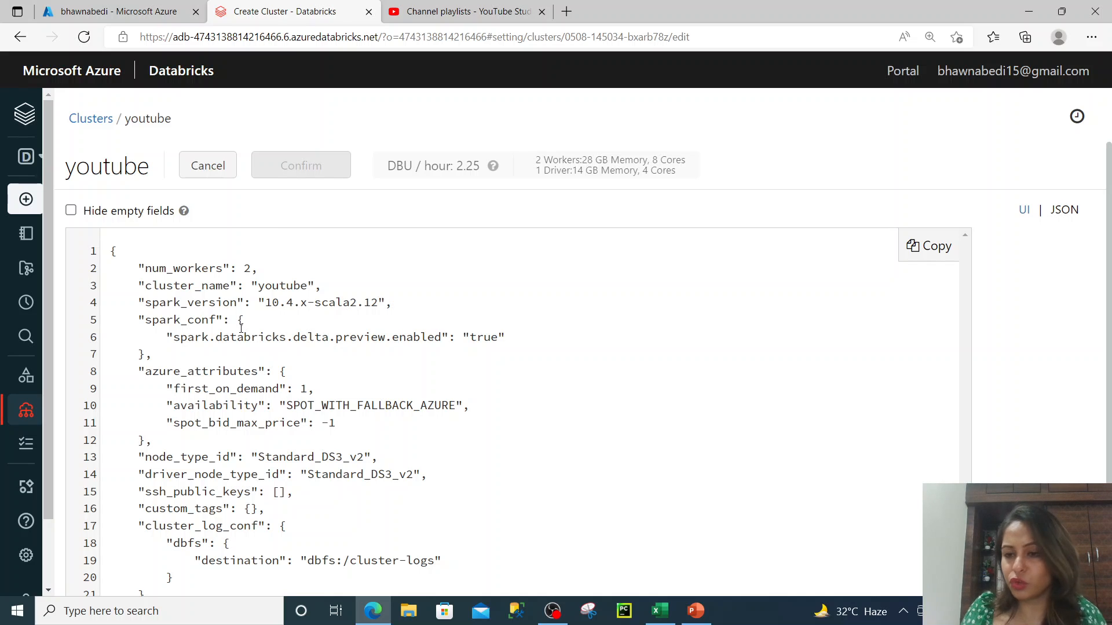
{"action": "scroll", "coordinate": [242, 328], "scroll_direction": "down", "scroll_amount": 3}
{"action": "scroll", "coordinate": [89, 239], "scroll_direction": "up", "scroll_amount": 3}
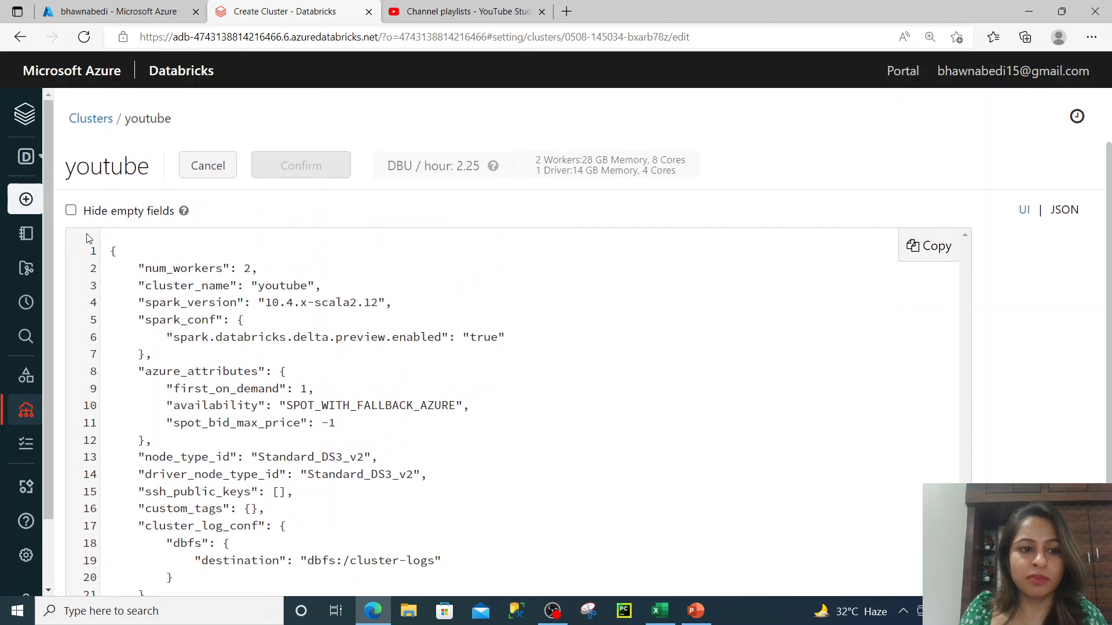
{"action": "left_click_drag", "start_coordinate": [110, 250], "coordinate": [469, 523]}
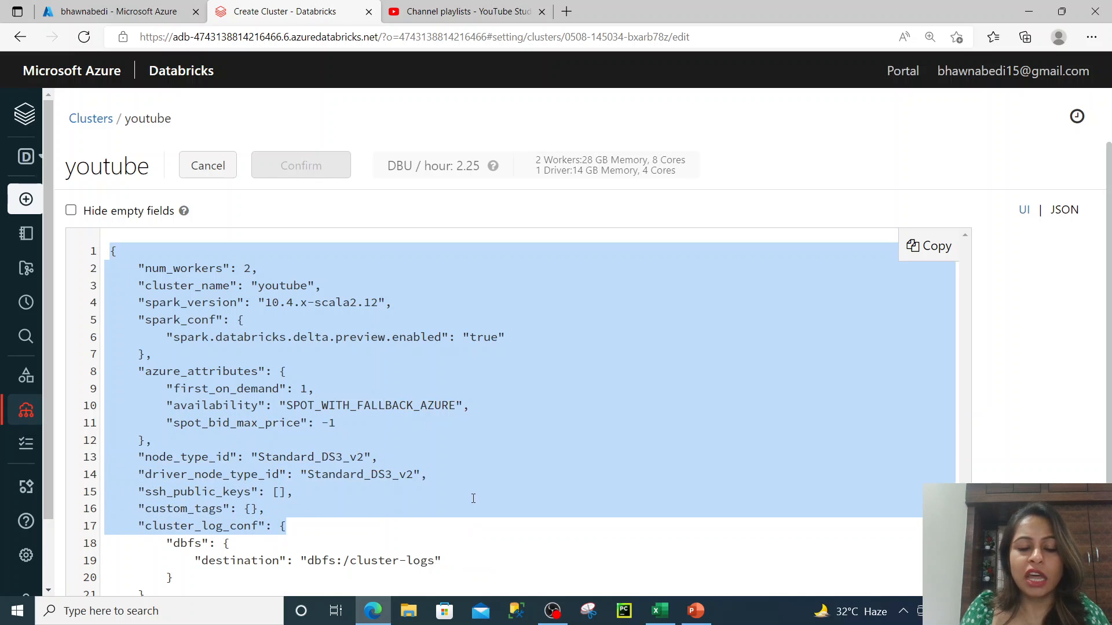
{"action": "left_click", "coordinate": [474, 499]}
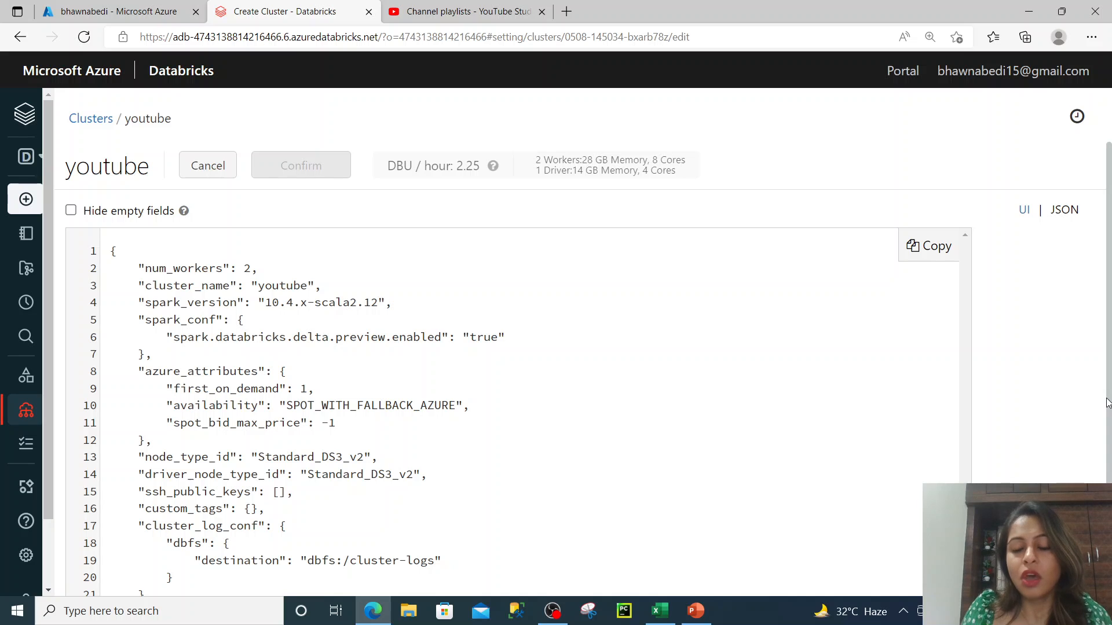
{"action": "left_click_drag", "start_coordinate": [1107, 399], "coordinate": [1110, 365]}
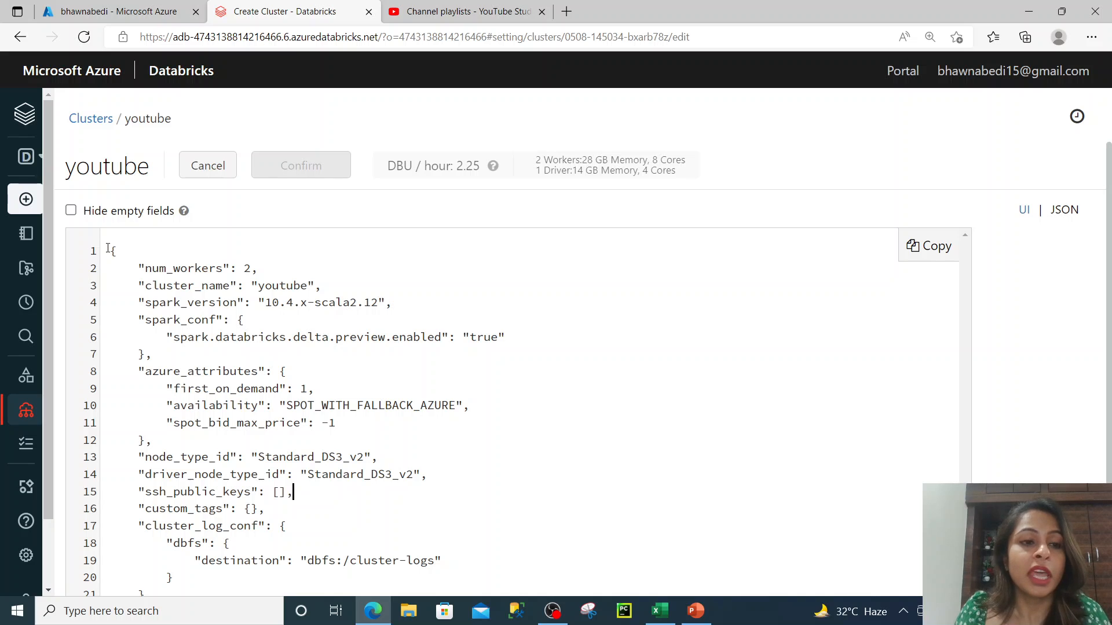
Highlight the entire JSON definition of the cluster and turn on hiding of empty fields
{"action": "left_click_drag", "start_coordinate": [107, 249], "coordinate": [376, 575]}
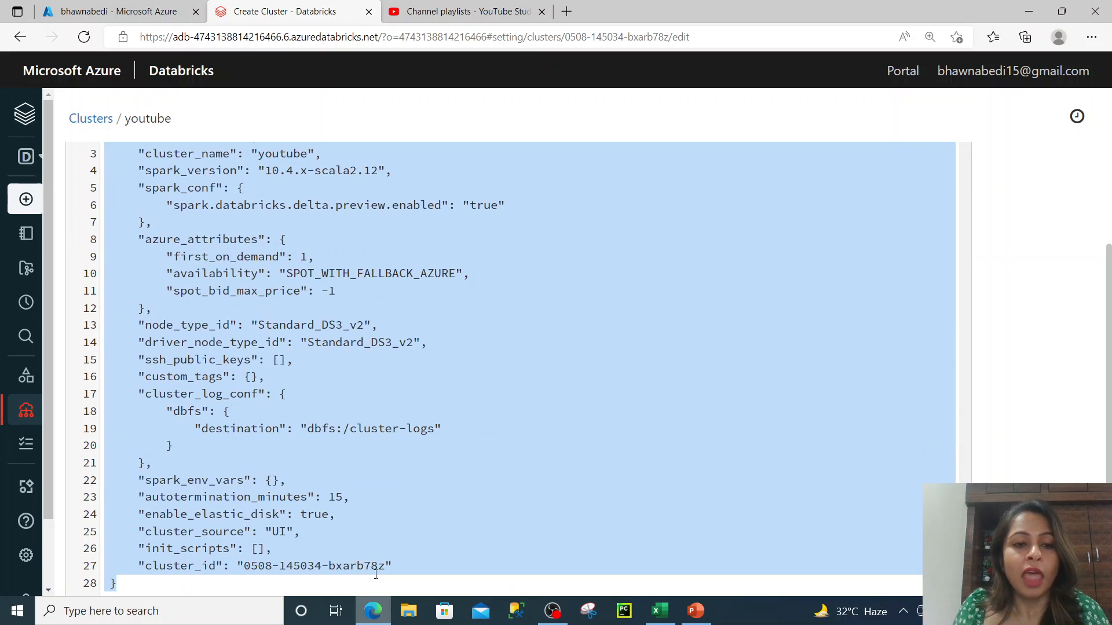
{"action": "scroll", "coordinate": [376, 575], "scroll_direction": "up", "scroll_amount": 3}
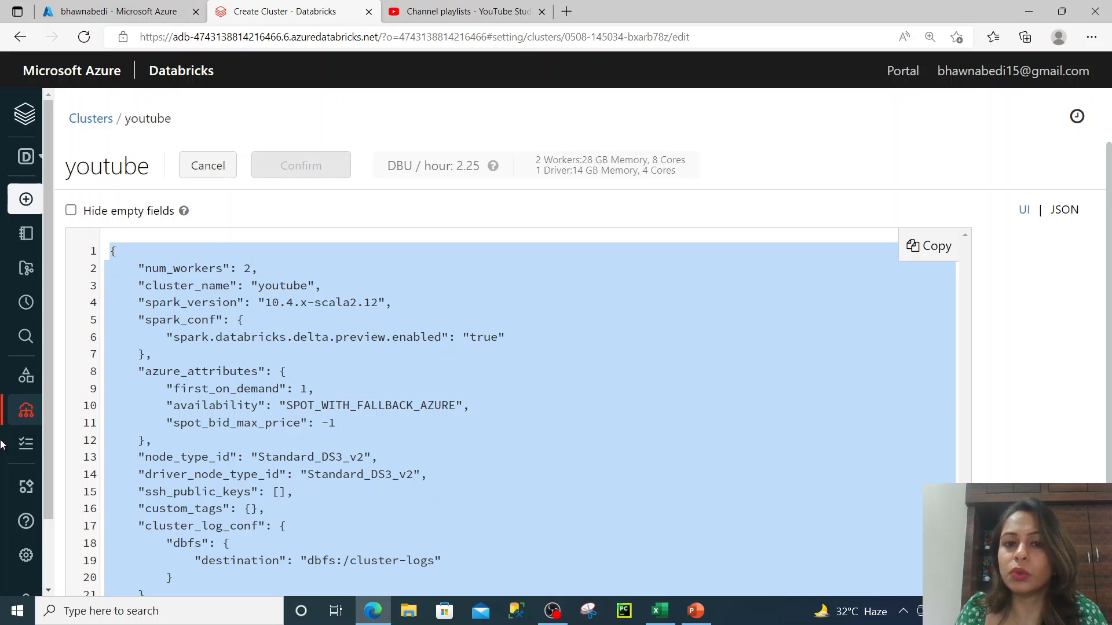
{"action": "left_click", "coordinate": [307, 220]}
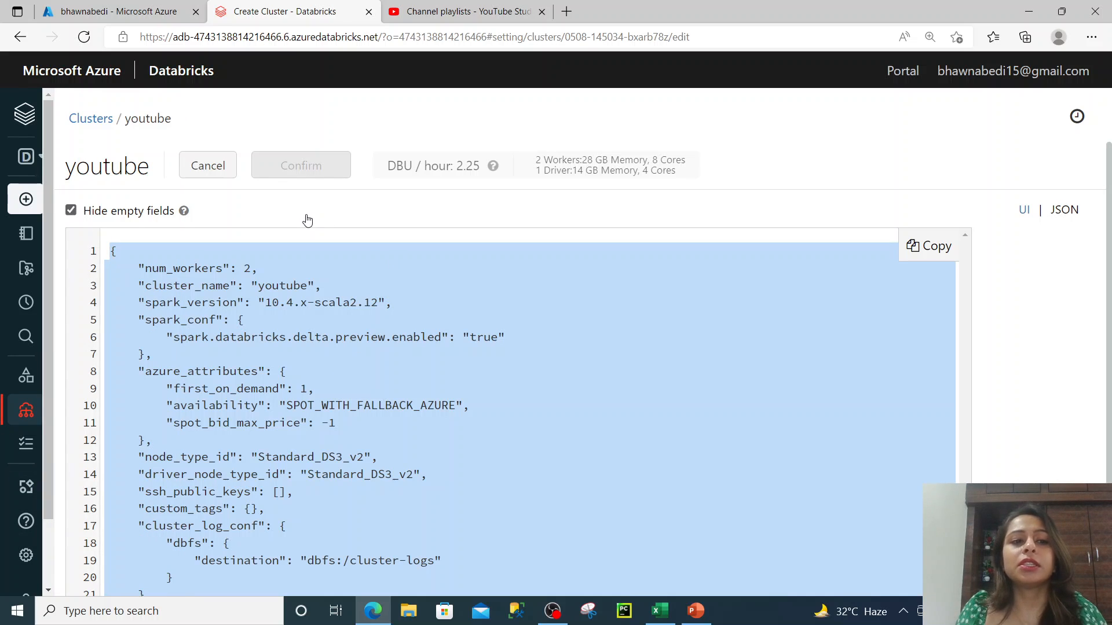
Turn off hiding of empty fields in the JSON definition and highlight the cluster's DBU / hour rate
{"action": "left_click", "coordinate": [307, 220]}
{"action": "left_click", "coordinate": [264, 285]}
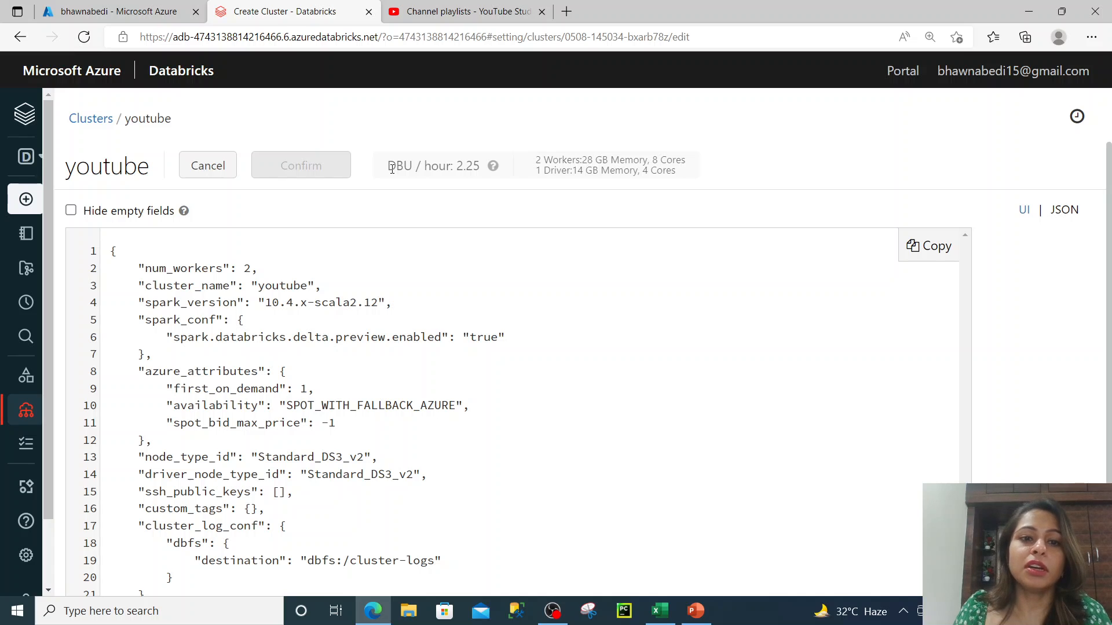
{"action": "left_click_drag", "start_coordinate": [388, 166], "coordinate": [488, 168]}
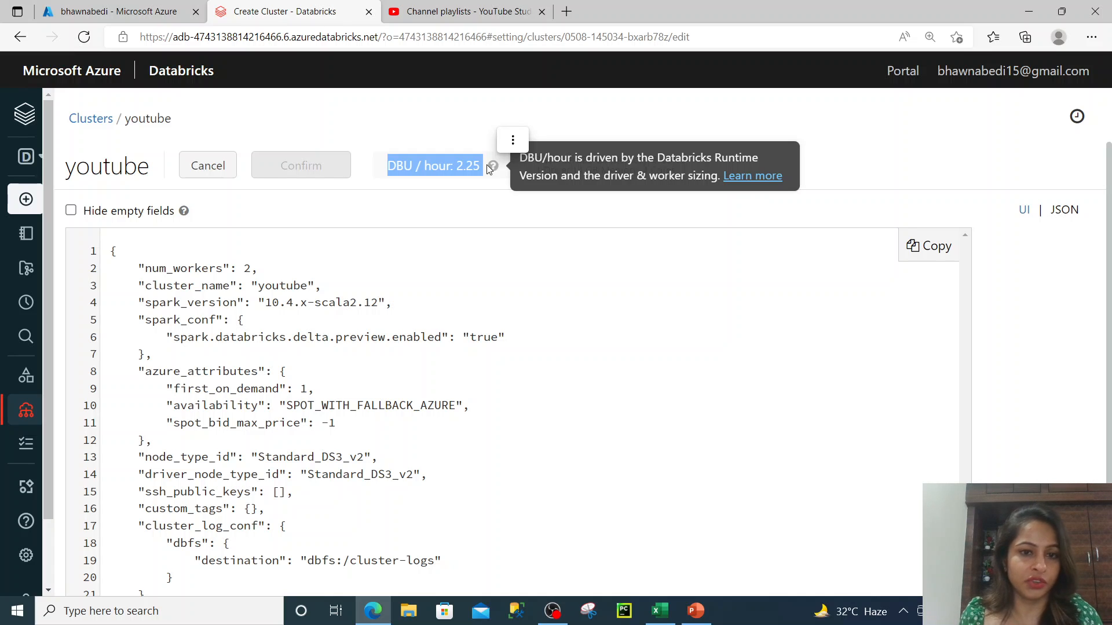
{"action": "left_click", "coordinate": [450, 119]}
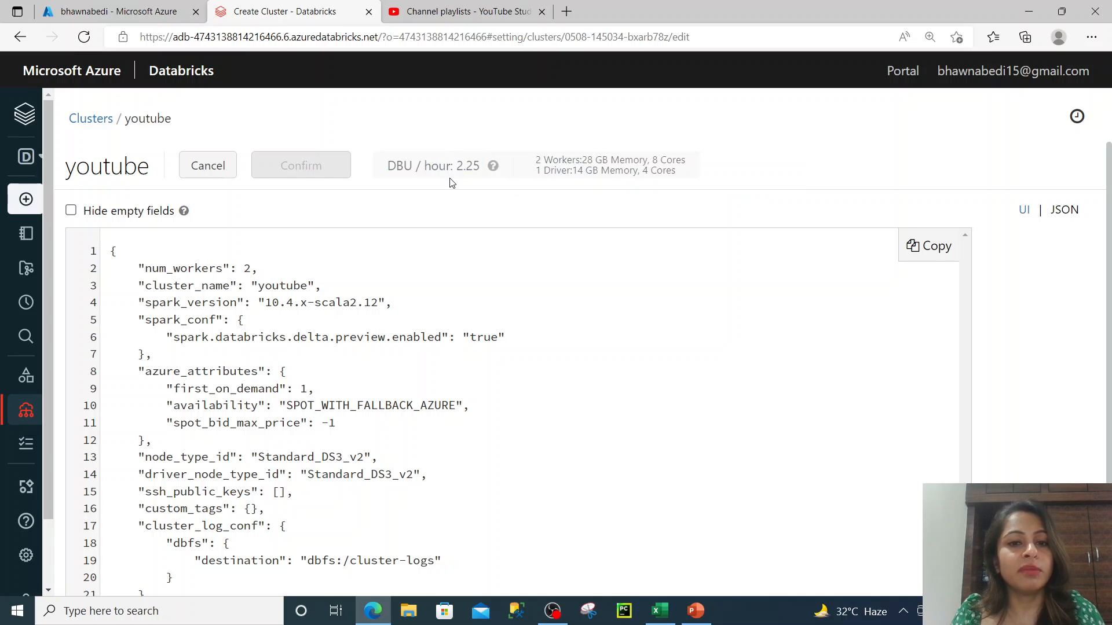
{"action": "left_click_drag", "start_coordinate": [451, 177], "coordinate": [483, 167]}
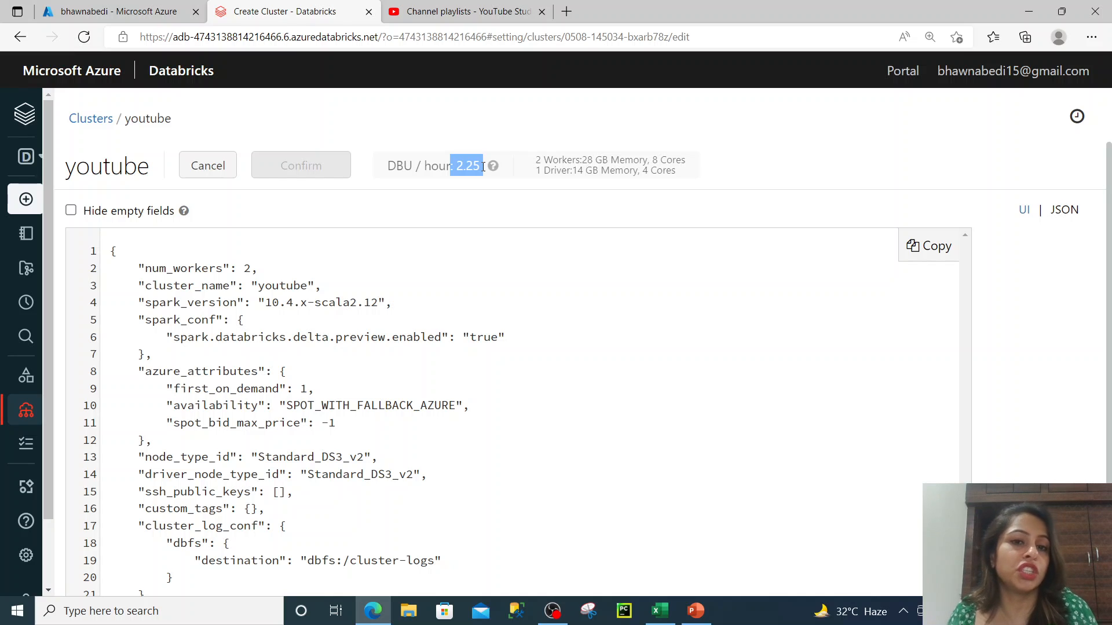
{"action": "left_click_drag", "start_coordinate": [483, 167], "coordinate": [485, 168]}
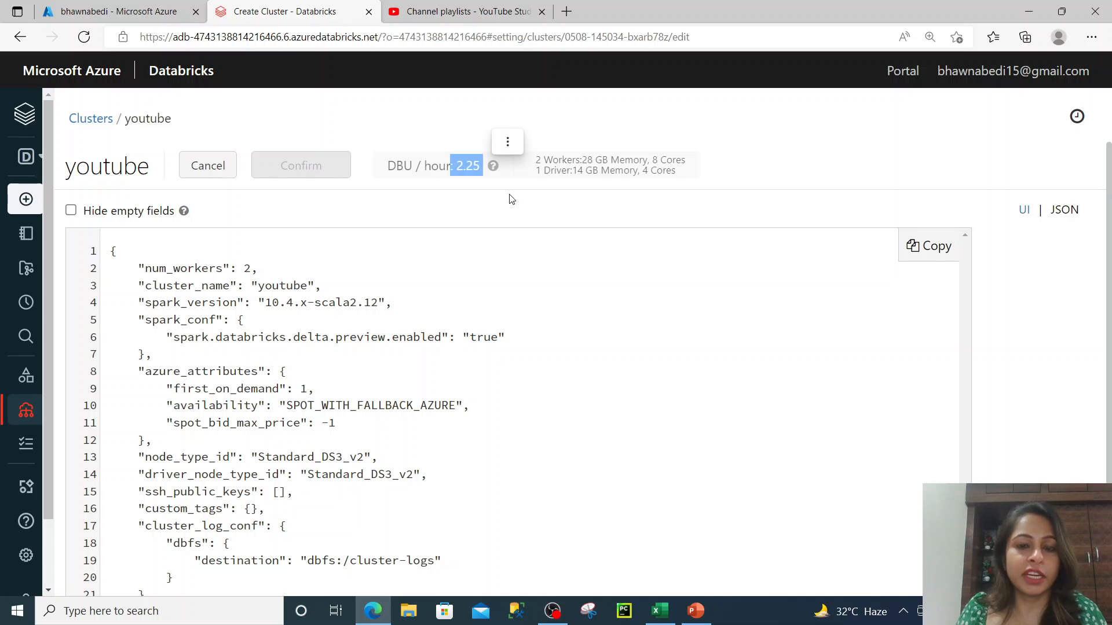
Highlight the driver's memory and core summary, followed by the workers' memory and core summary
{"action": "left_click", "coordinate": [539, 178]}
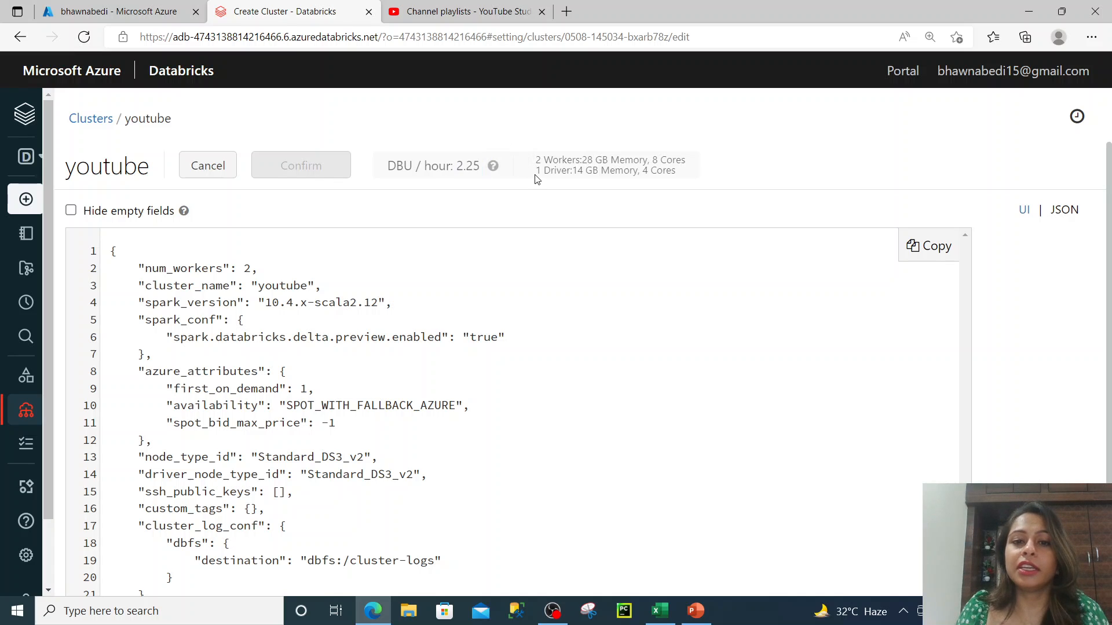
{"action": "left_click_drag", "start_coordinate": [535, 174], "coordinate": [681, 183]}
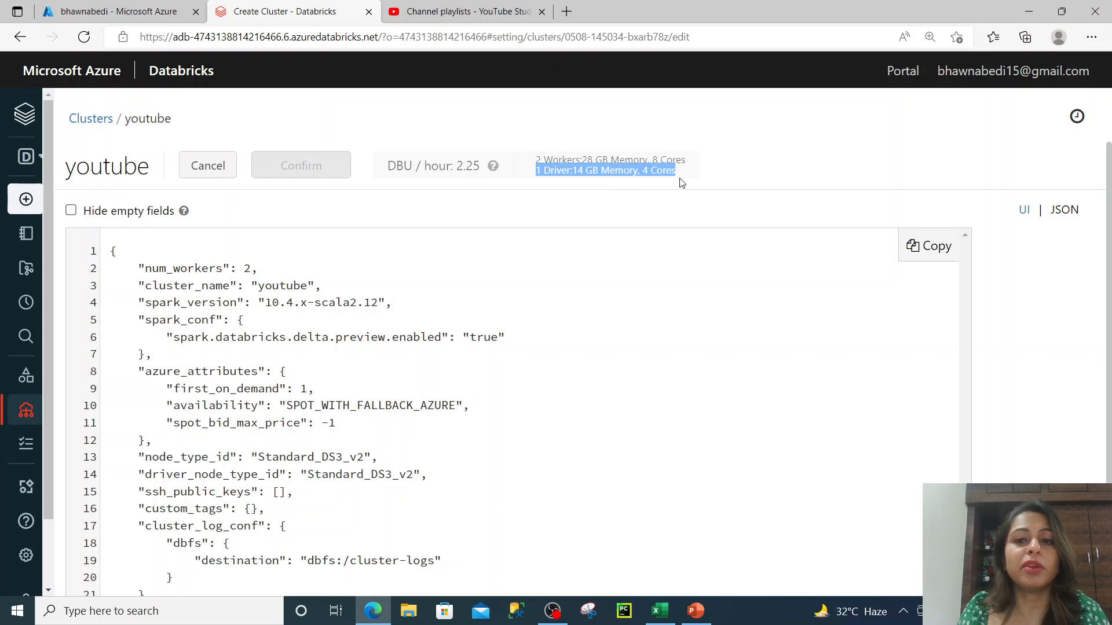
{"action": "left_click", "coordinate": [558, 160]}
{"action": "left_click_drag", "start_coordinate": [537, 160], "coordinate": [703, 169]}
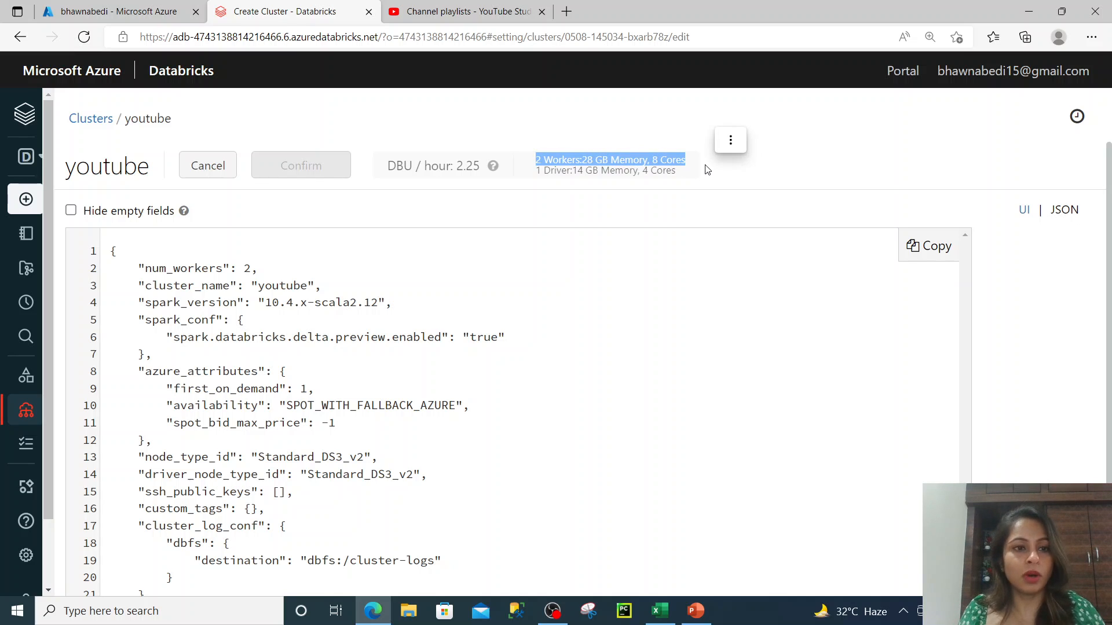
Leave cluster editing without saving and delete the youtube cluster, confirming the deletion
{"action": "left_click", "coordinate": [214, 170]}
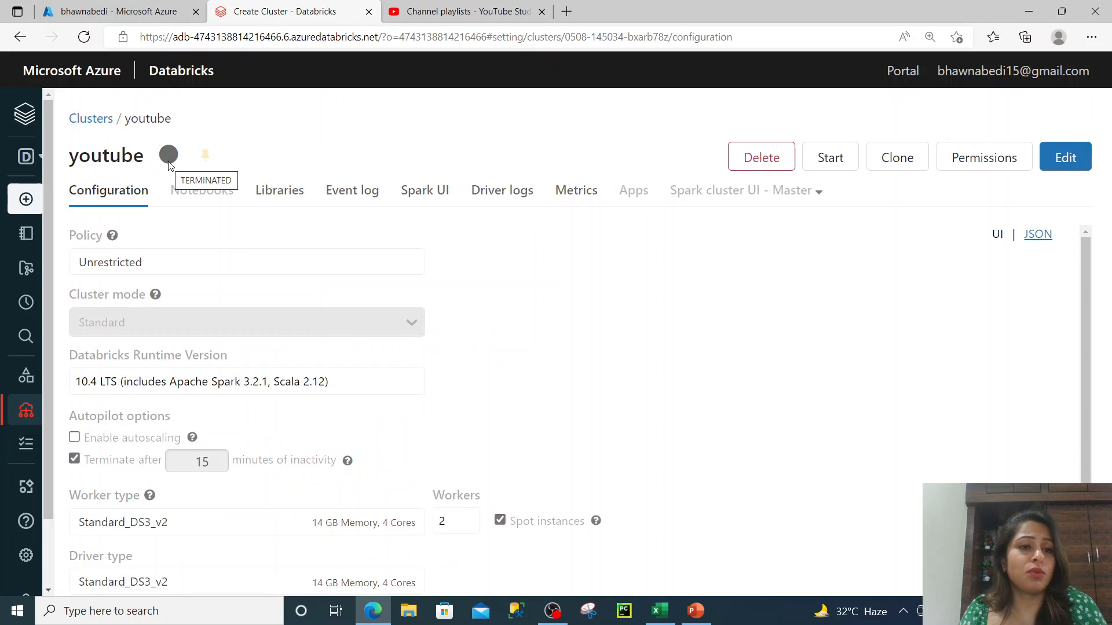
{"action": "left_click", "coordinate": [756, 168]}
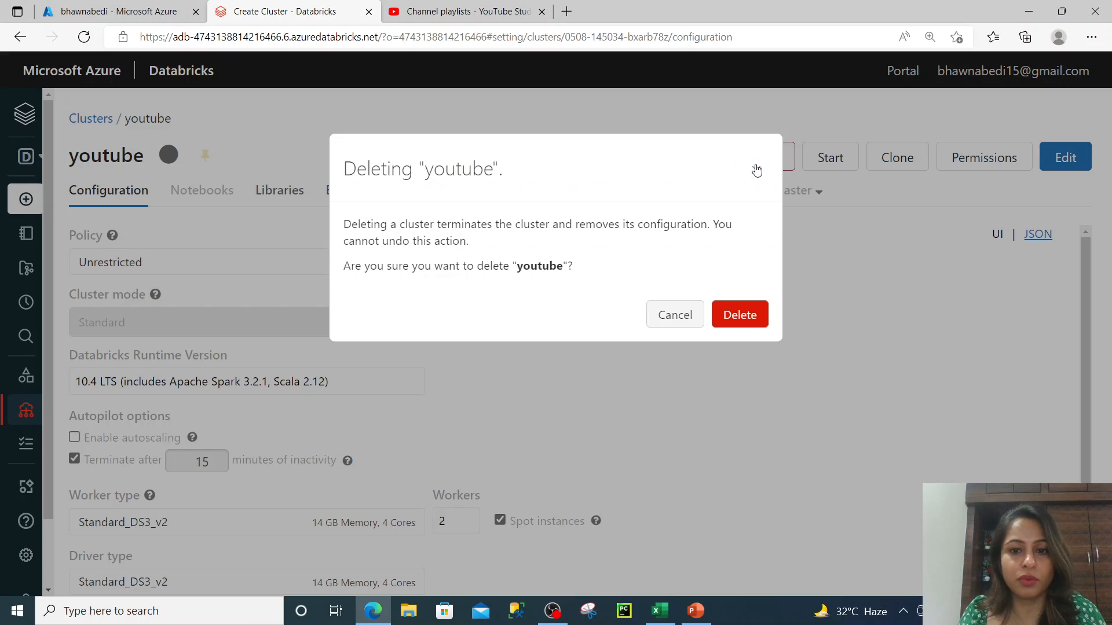
{"action": "left_click", "coordinate": [740, 317]}
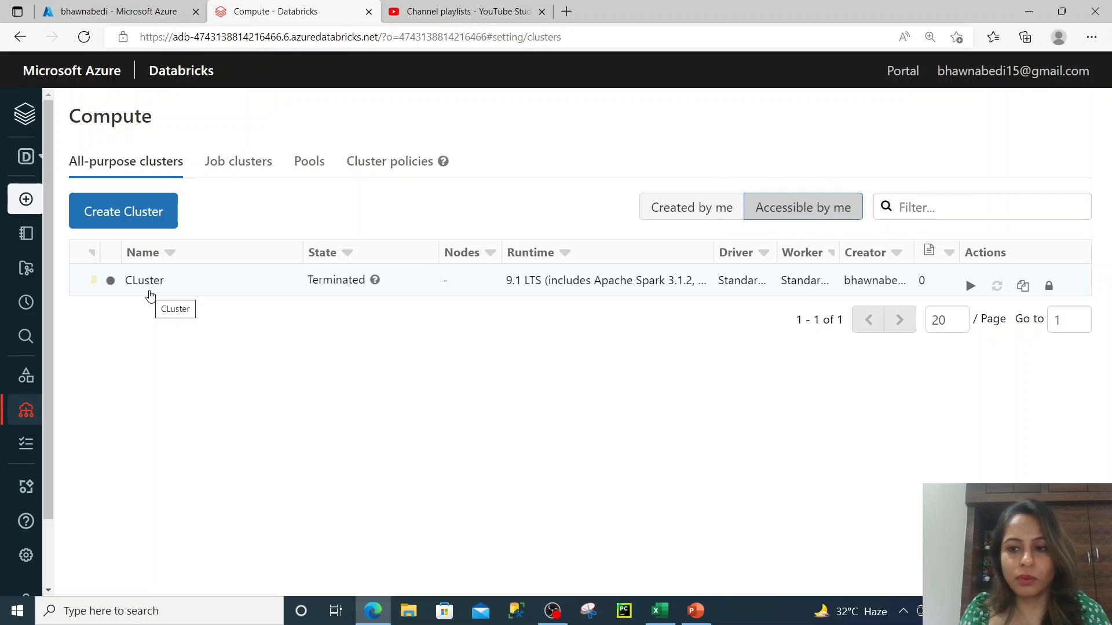
Look through the workspace's job clusters and pools, and return to the list of all-purpose clusters
{"action": "left_click", "coordinate": [233, 173]}
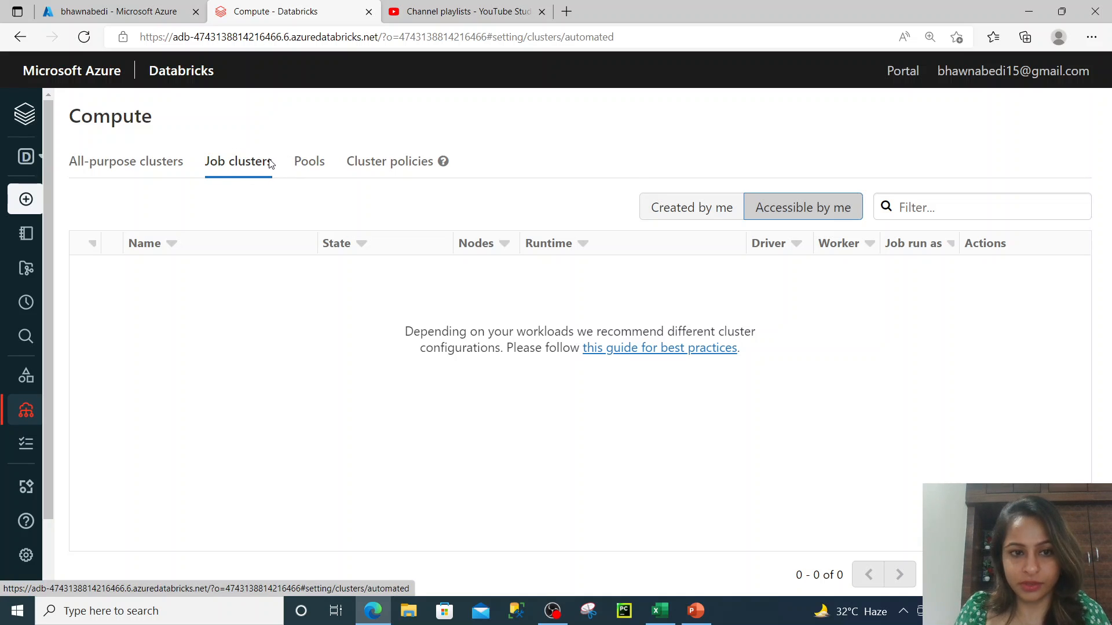
{"action": "left_click", "coordinate": [316, 175]}
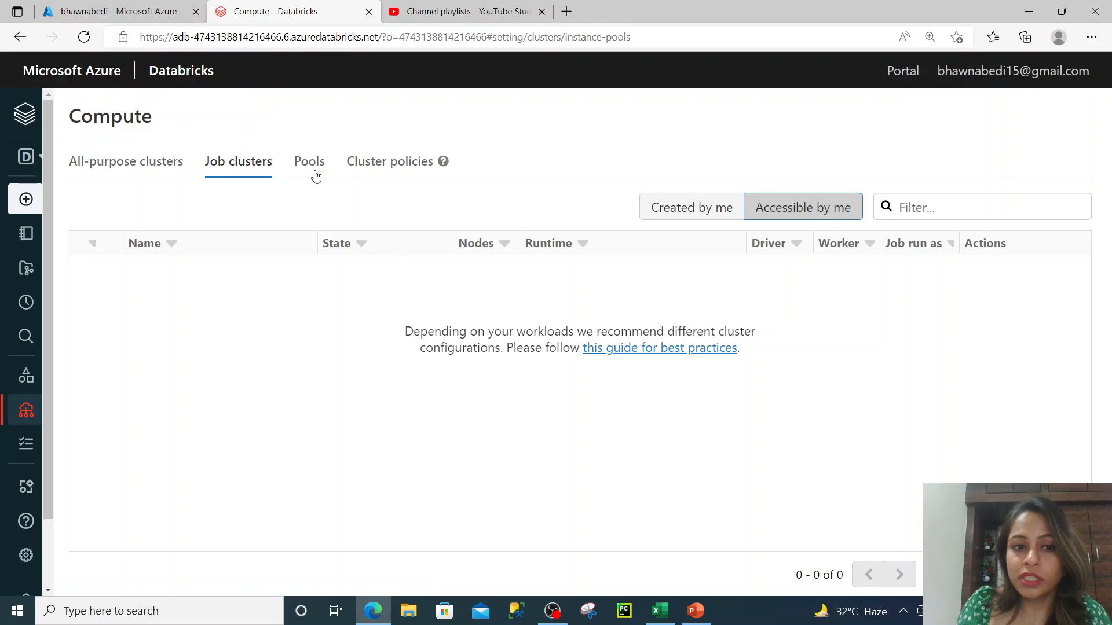
{"action": "left_click", "coordinate": [241, 164]}
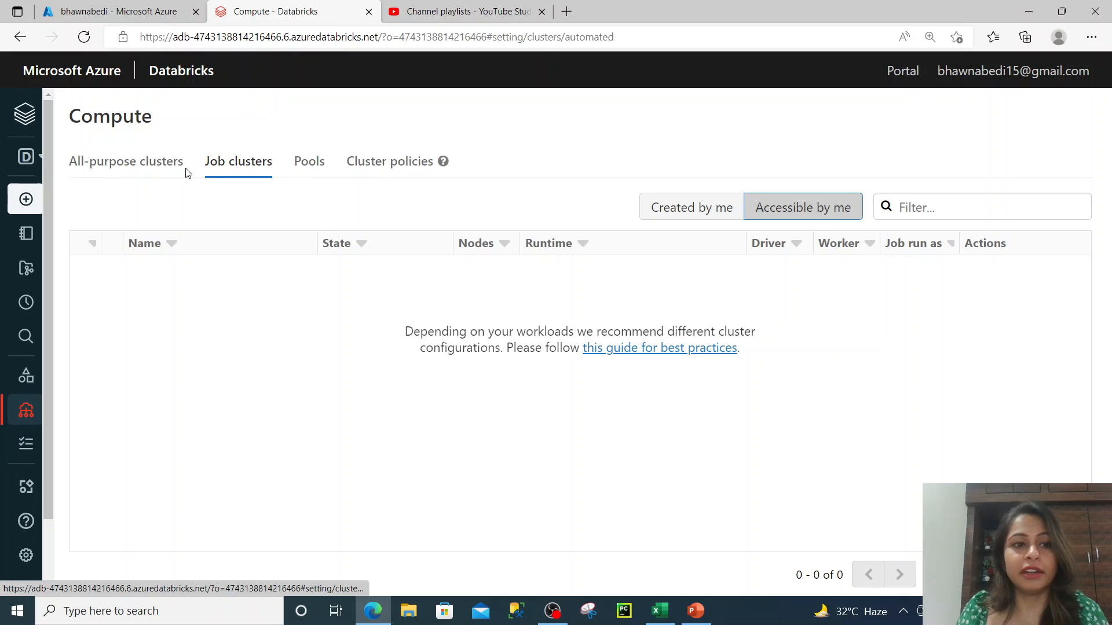
{"action": "left_click", "coordinate": [113, 168]}
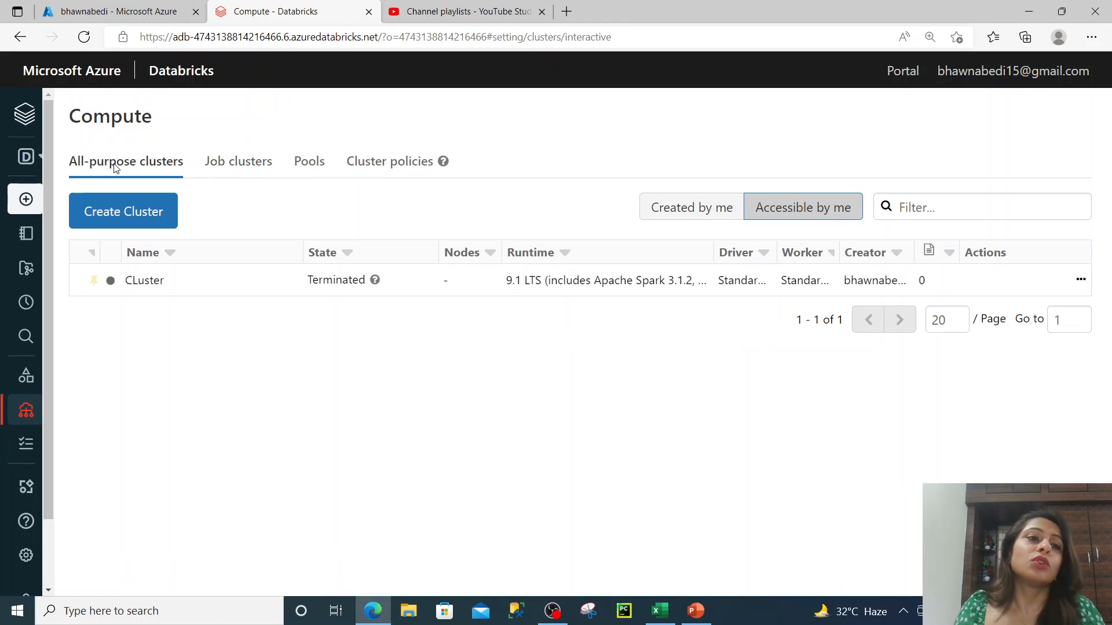